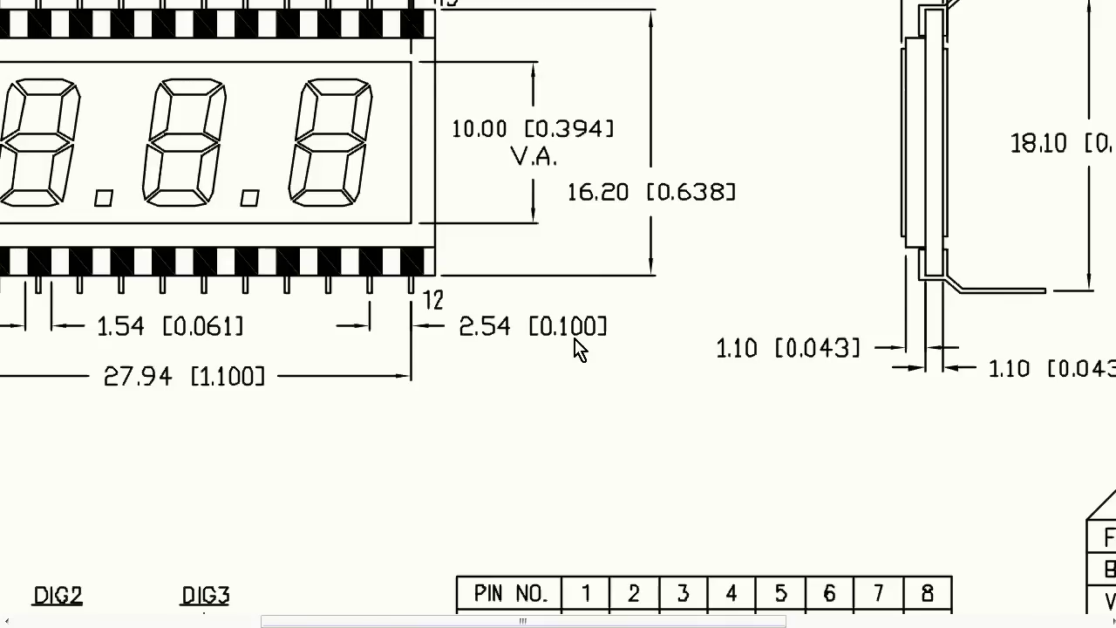
- Examine the LCD-S301C31TR datasheet's dimensions, pin-to-segment table and characteristics
scroll(578, 348, "up", 1)
scroll(578, 353, "down", 3)
scroll(580, 358, "up", 2)
scroll(586, 381, "up", 5)
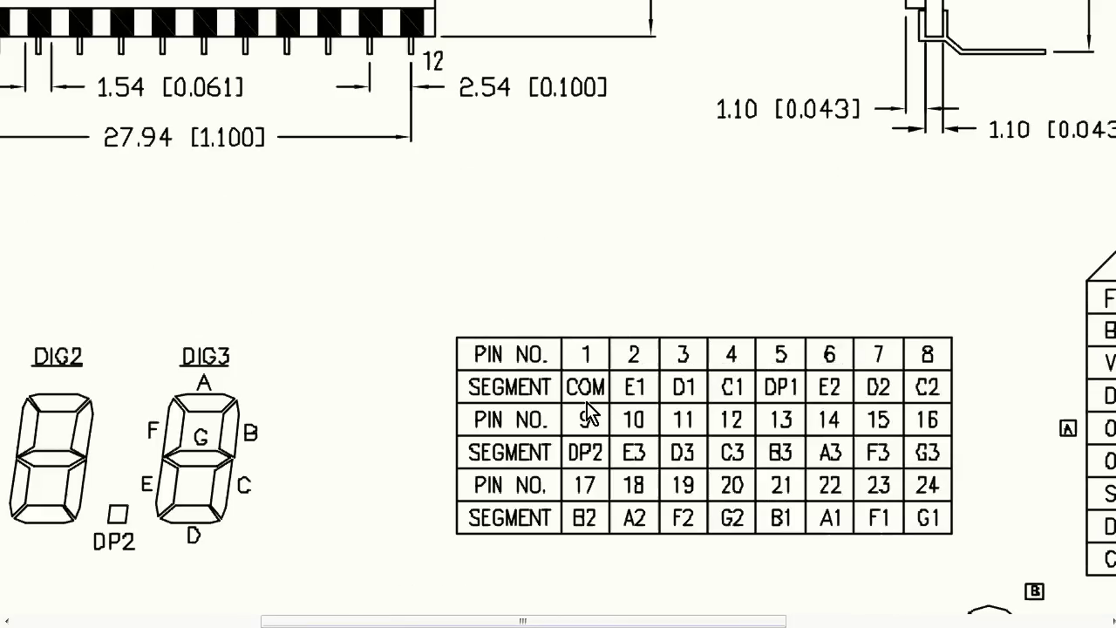
scroll(586, 364, "down", 3)
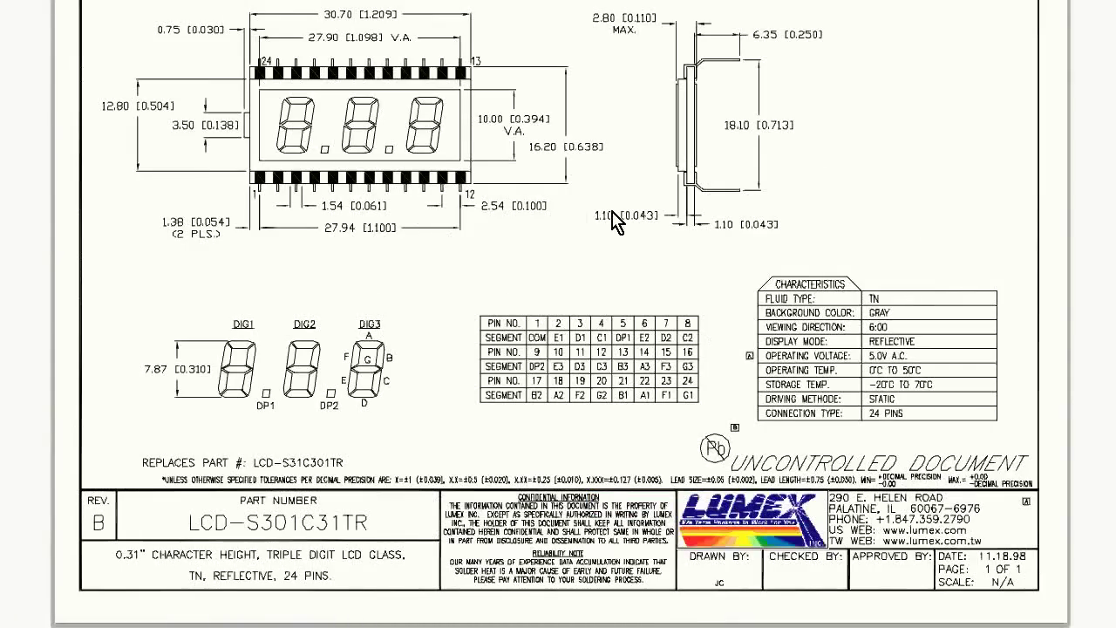
- Return to the display module search results and highlight the manufacturer of part 153-1102-ND
key("alt+Left")
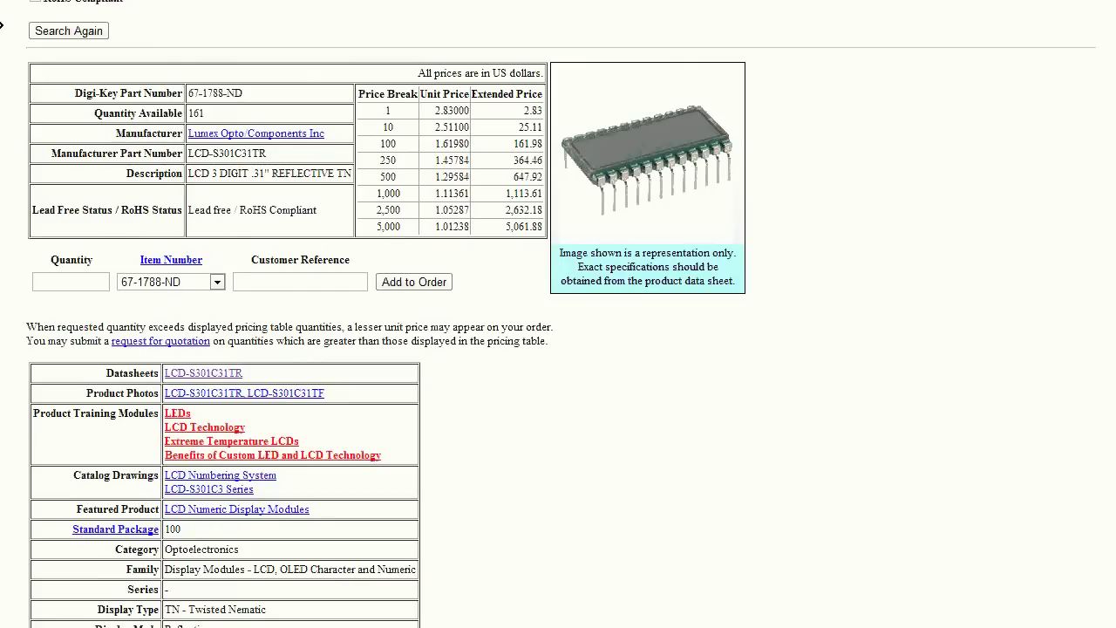
key("alt+Left")
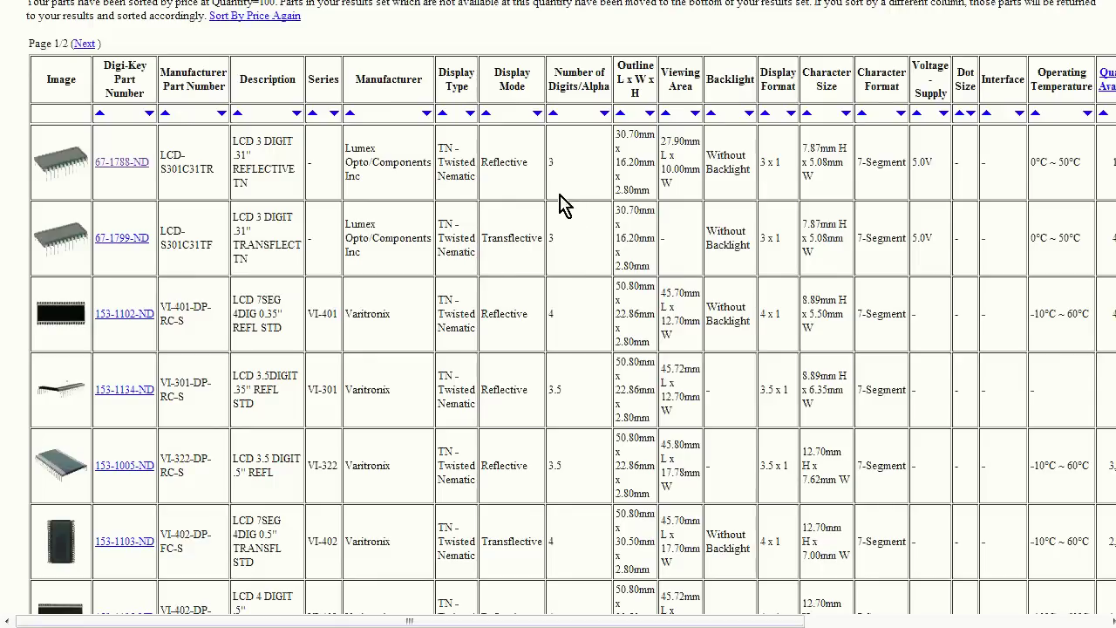
double_click(389, 314)
double_click(389, 314)
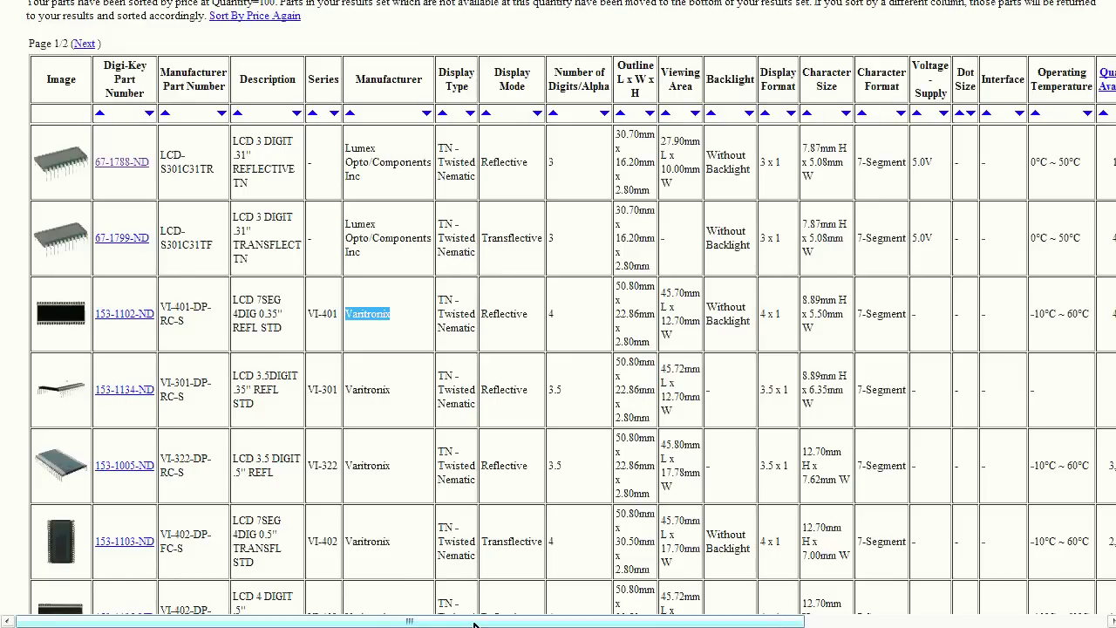
mouse_move(475, 621)
left_mouse_down()
mouse_move(702, 621)
mouse_move(473, 621)
left_mouse_up()
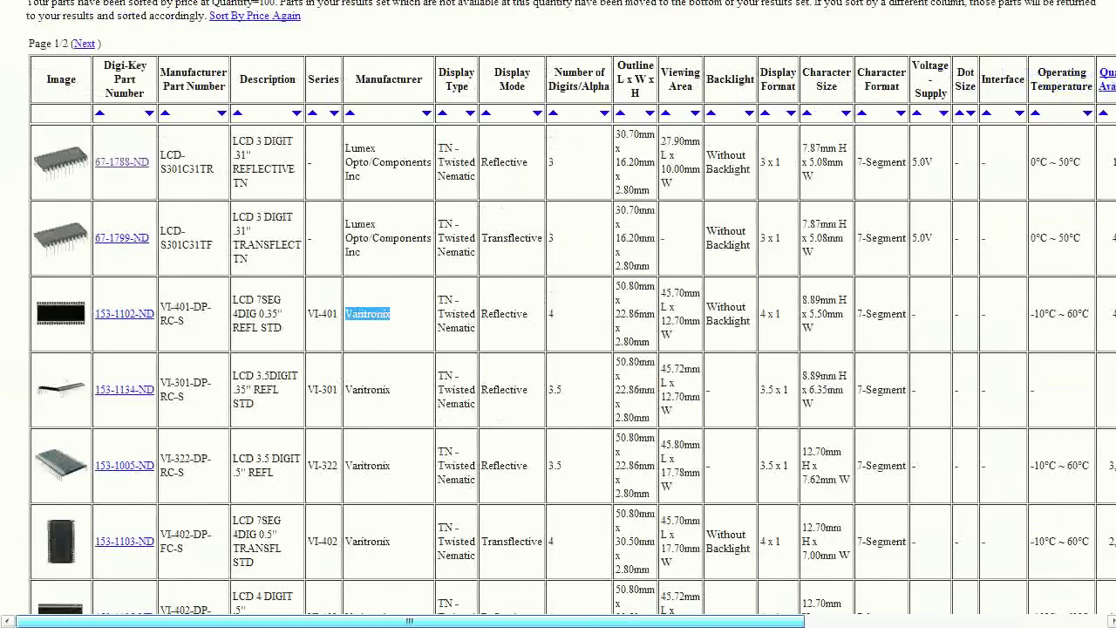
- Open the VI-301 Drawing datasheet of part 153-1134-ND and examine its dimensions, digit layout and segment labels
left_click(120, 393)
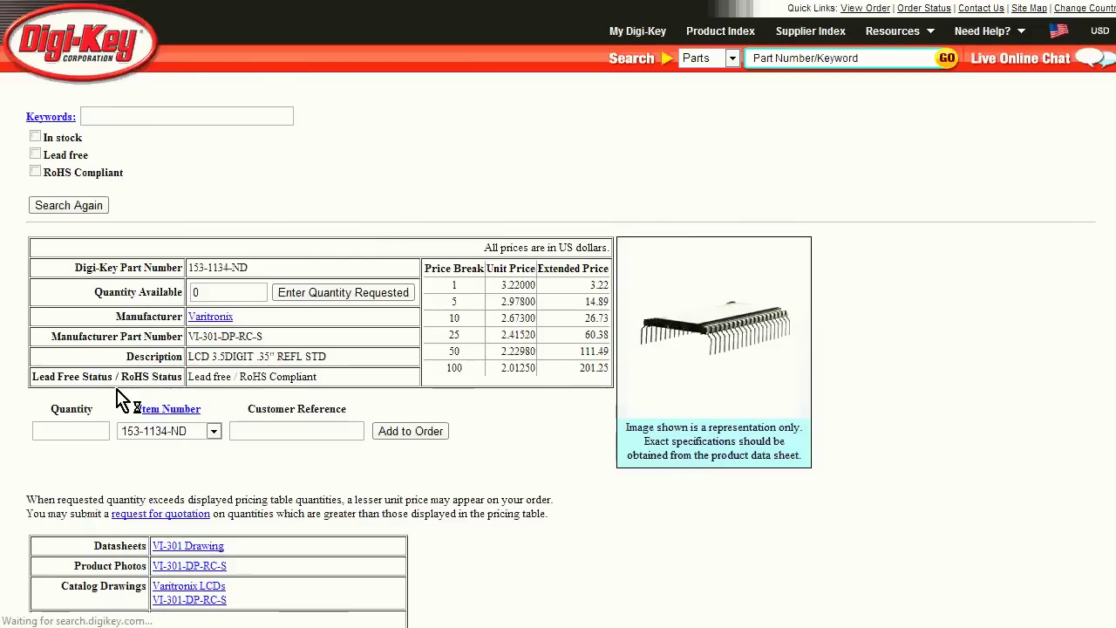
left_click(195, 546)
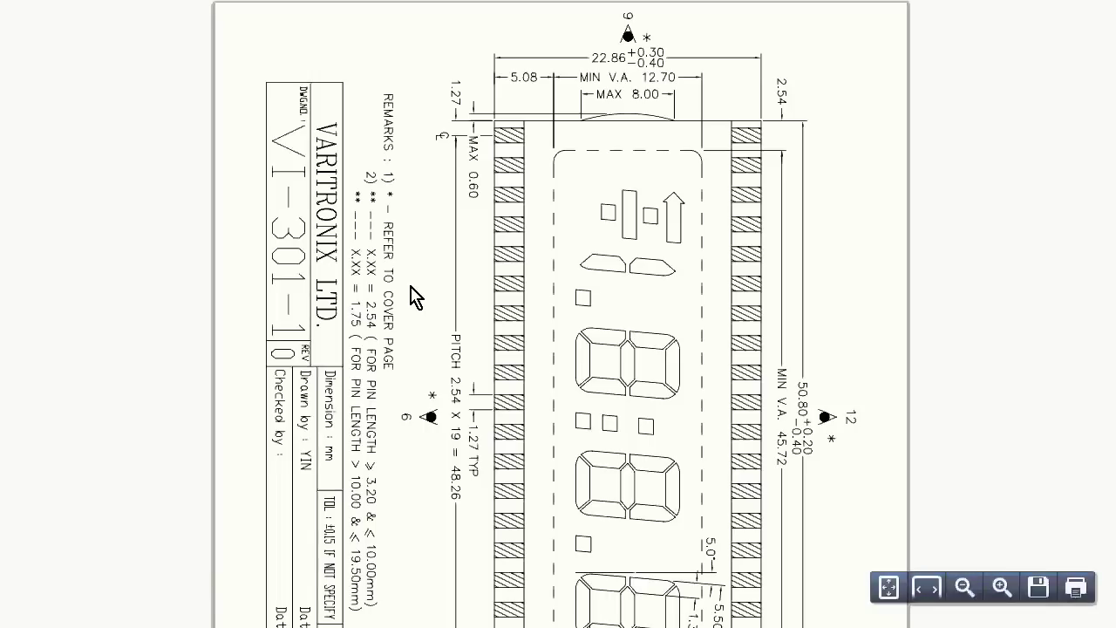
left_click(549, 289)
scroll(549, 289, "up", 4)
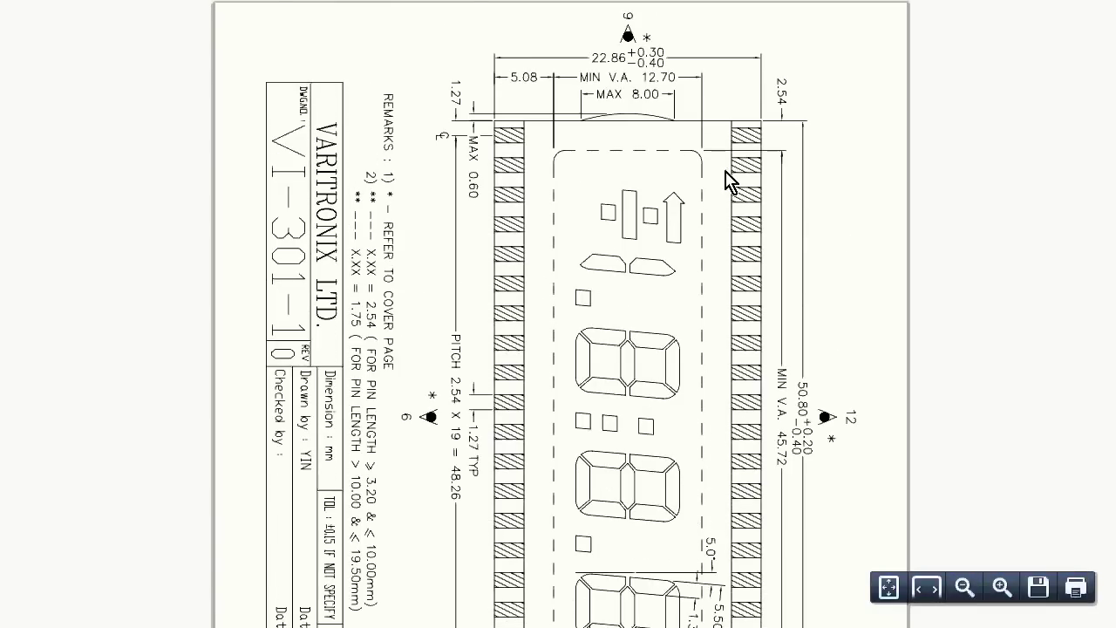
scroll(630, 269, "down", 4)
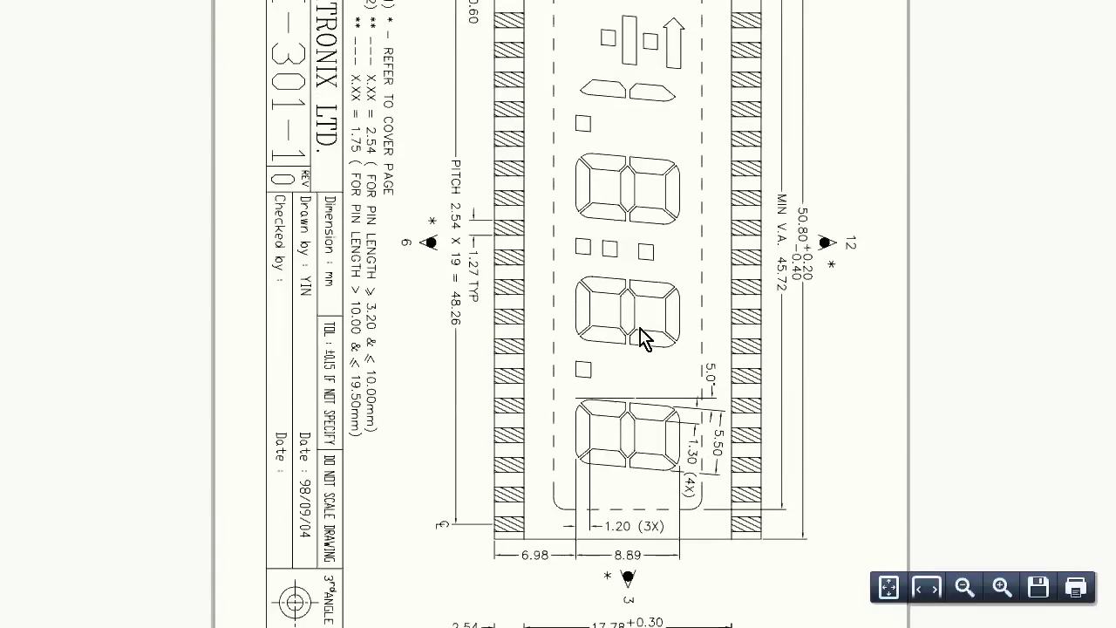
scroll(653, 150, "up", 2)
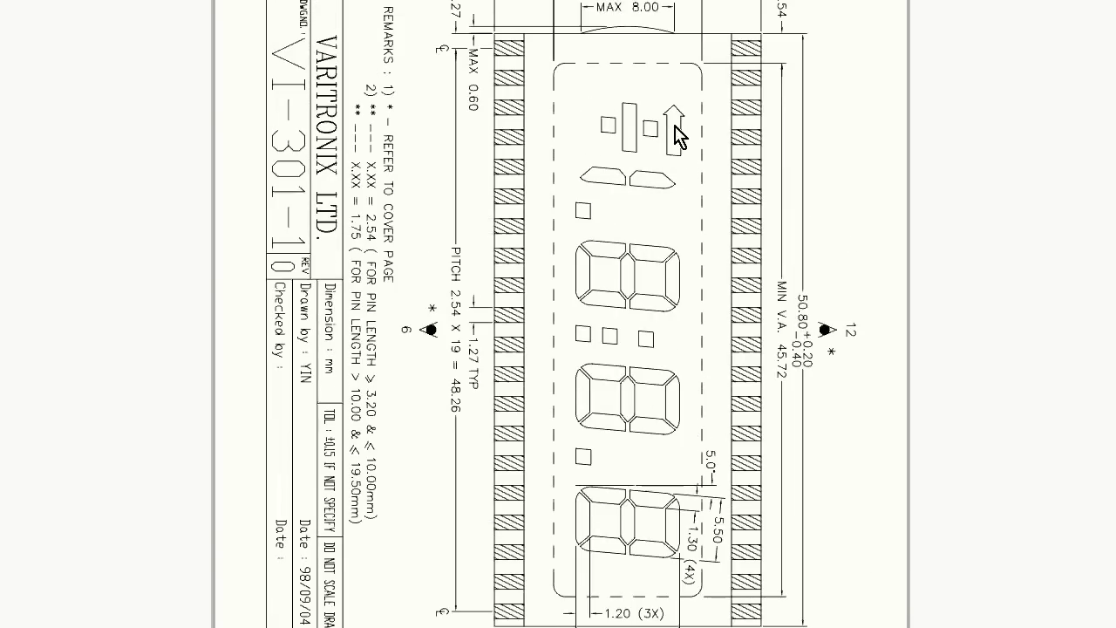
scroll(696, 201, "down", 2)
scroll(696, 200, "down", 14)
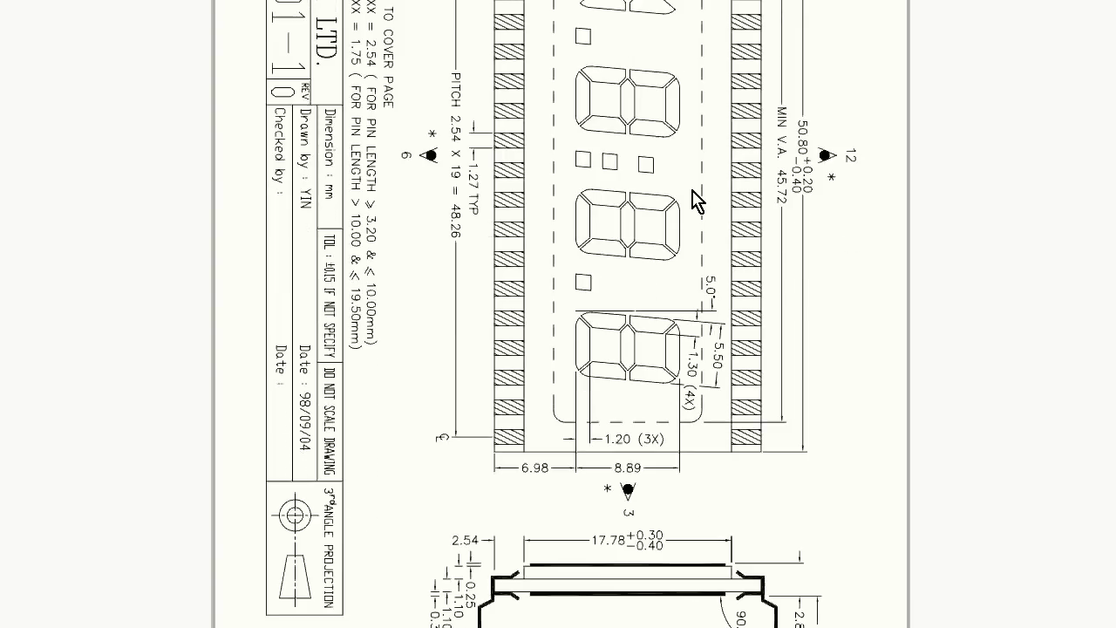
scroll(696, 197, "down", 20)
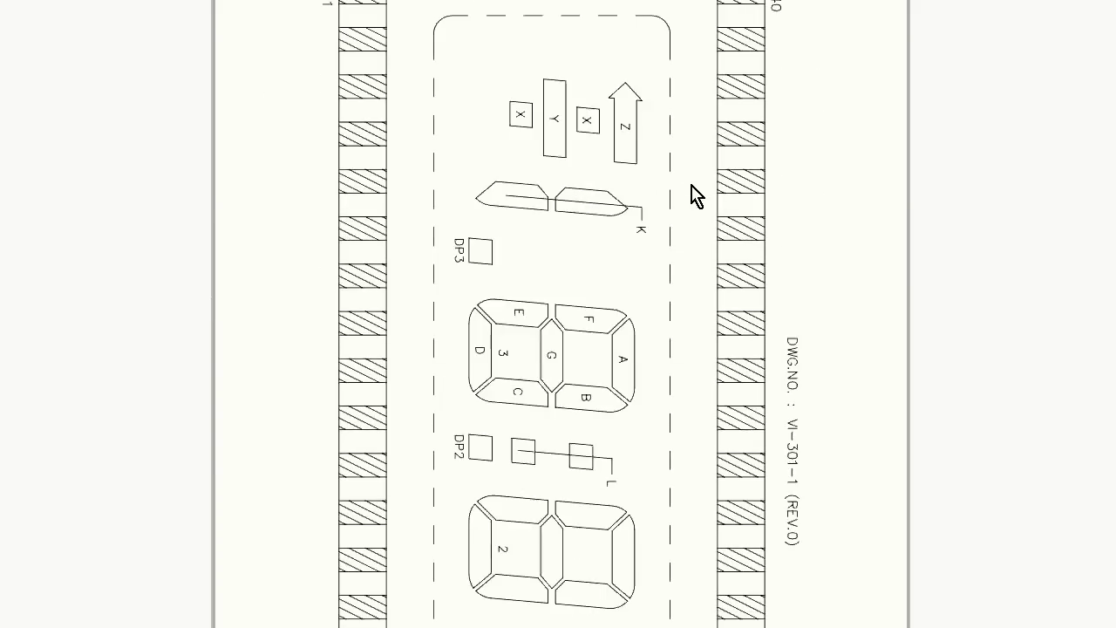
scroll(696, 197, "down", 20)
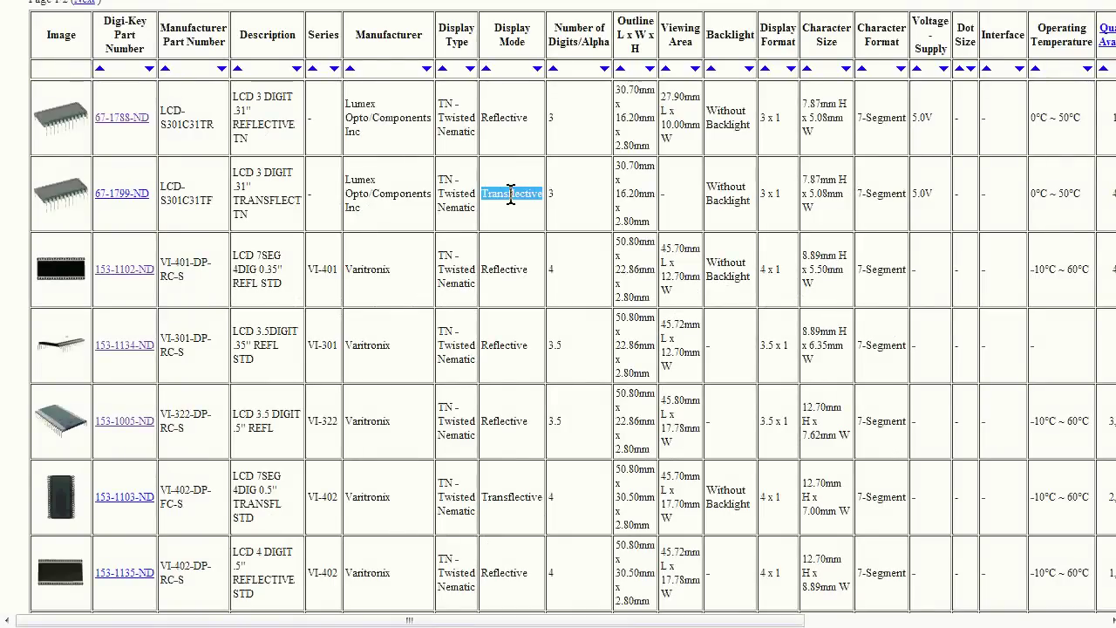
- Compare the display modes of parts 67-1788-ND and 67-1799-ND in the results, highlighting Reflective and Transflective
double_click(509, 117)
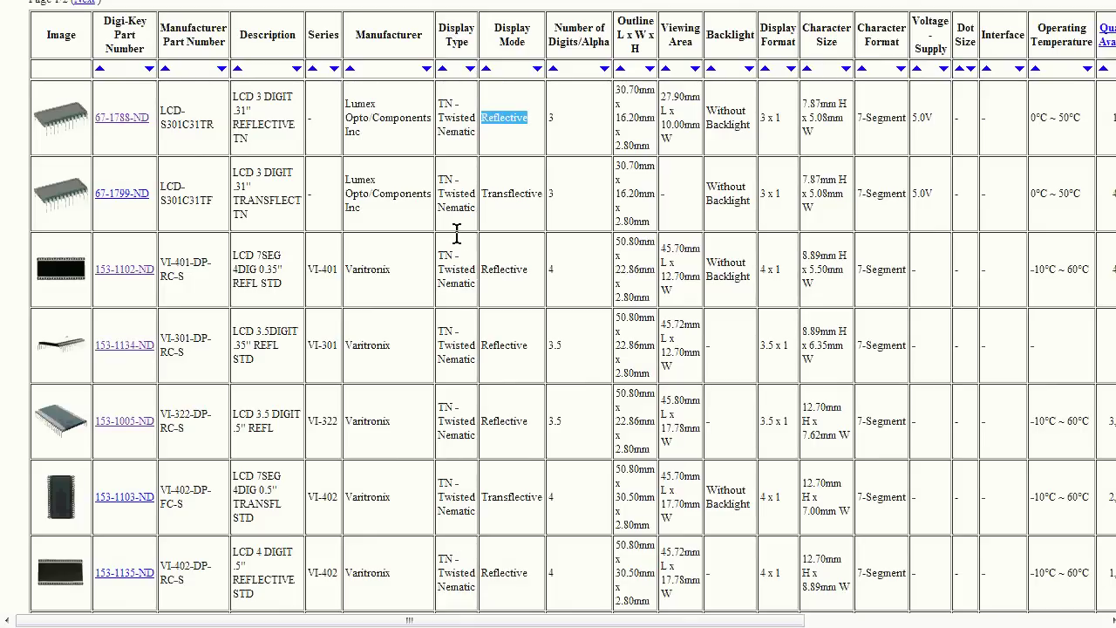
scroll(440, 471, "down", 3)
scroll(448, 401, "up", 6)
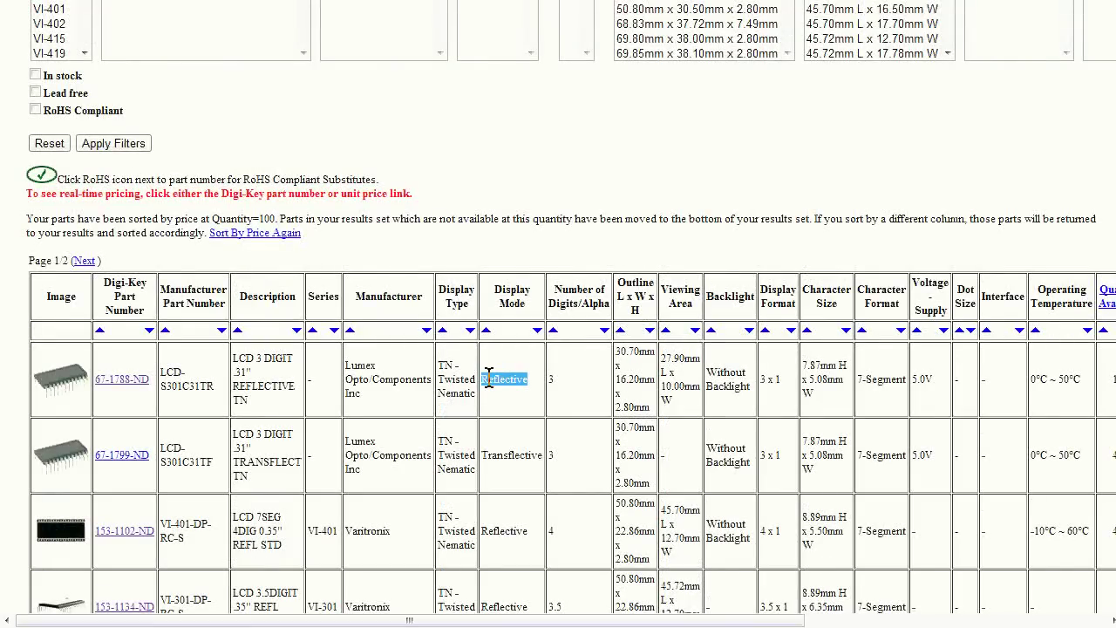
scroll(561, 324, "down", 2)
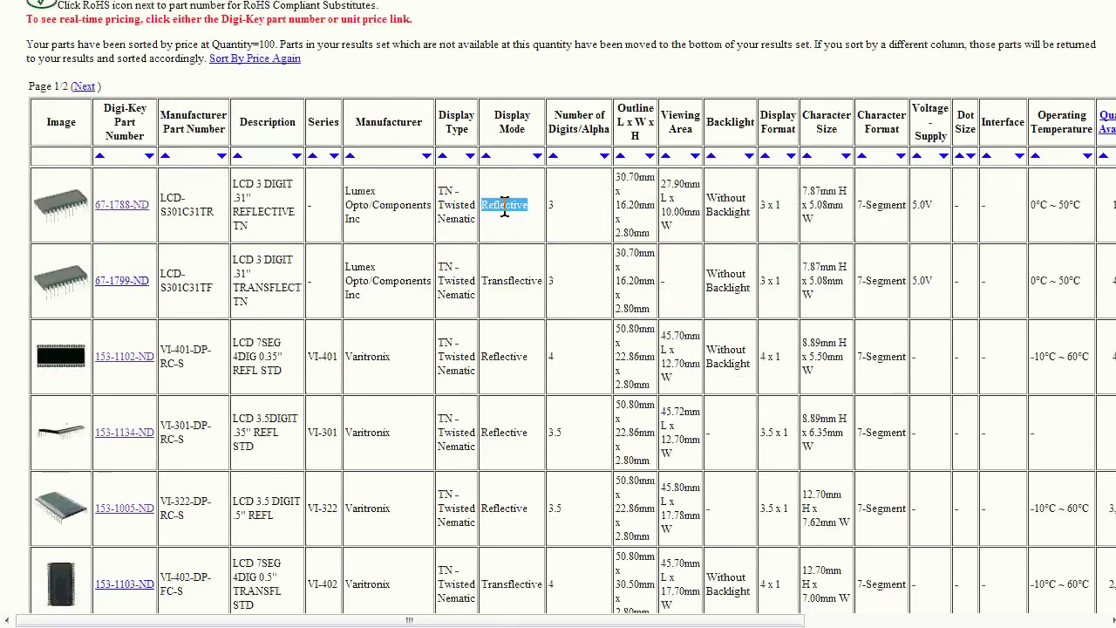
double_click(504, 210)
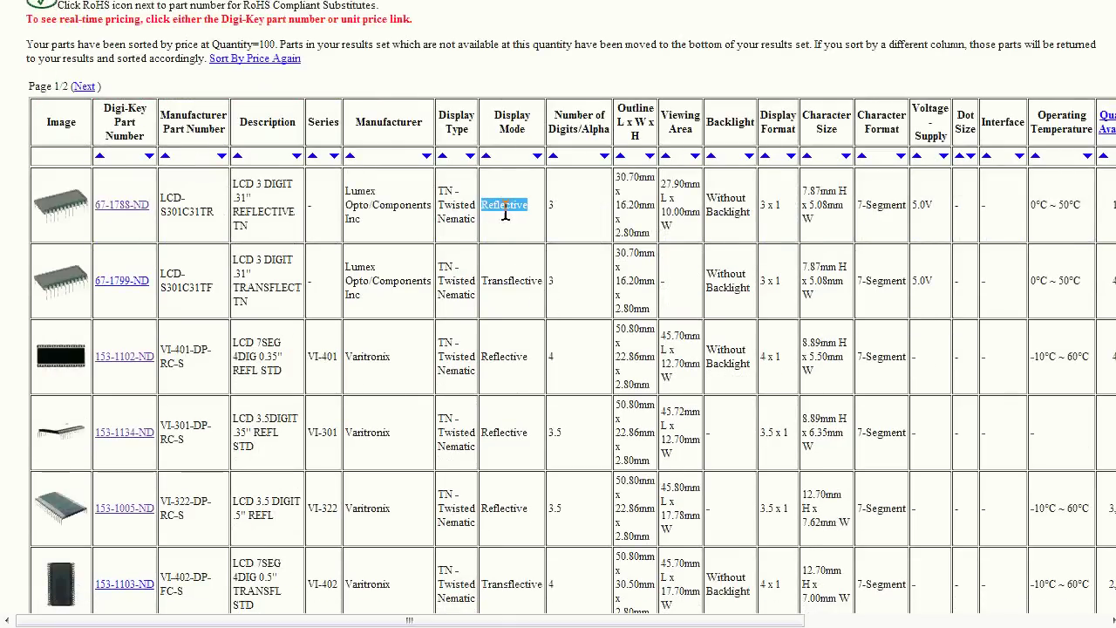
double_click(515, 280)
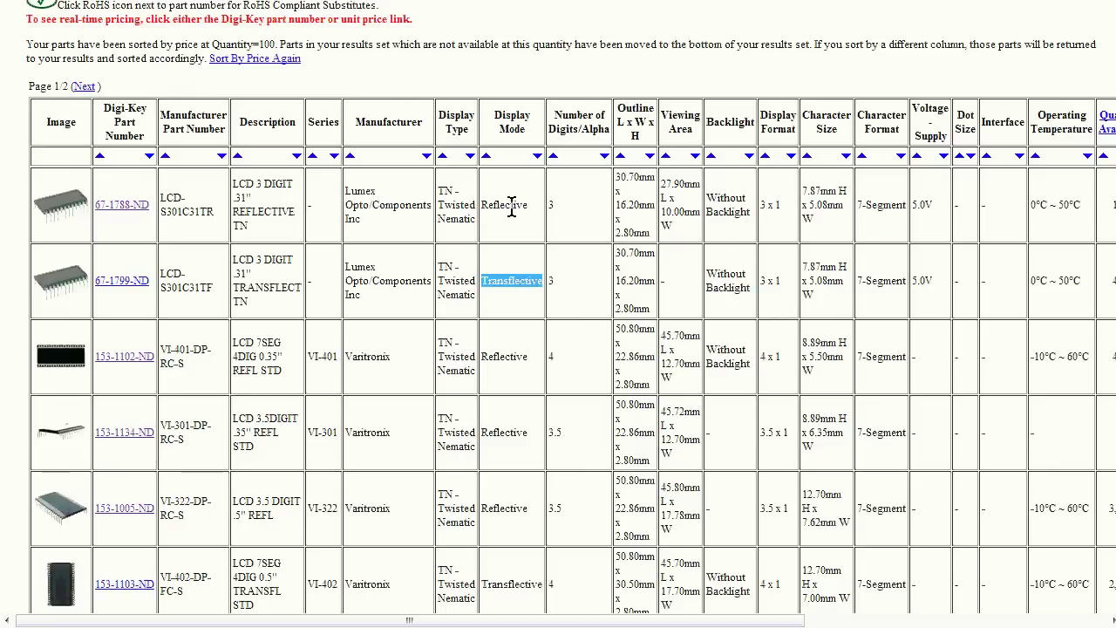
double_click(512, 205)
left_click(502, 285)
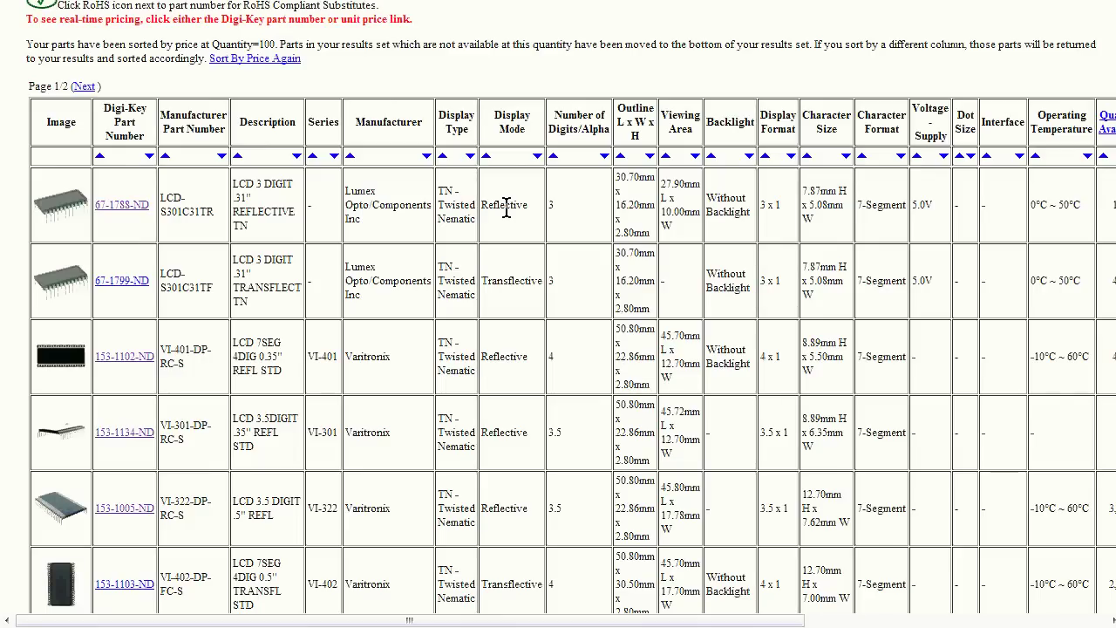
double_click(506, 203)
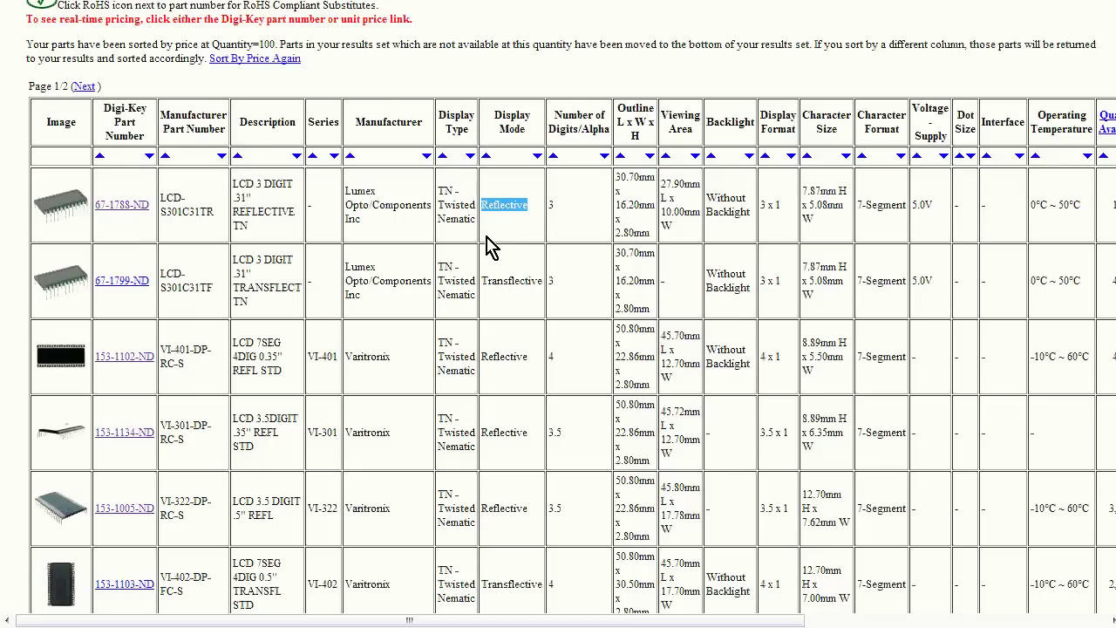
double_click(514, 281)
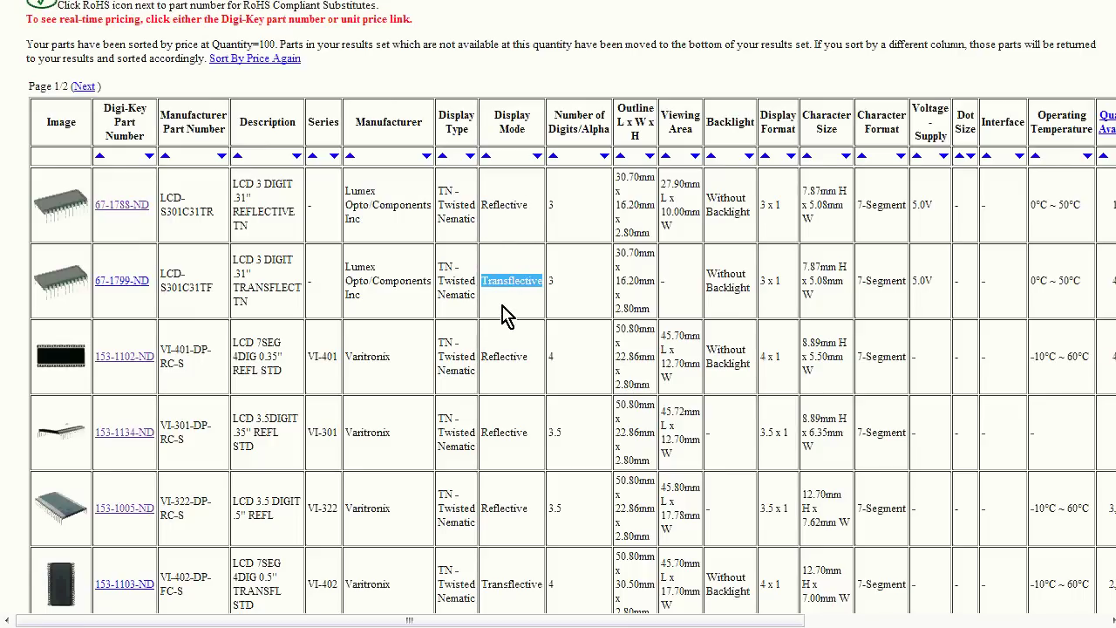
scroll(504, 276, "up", 3)
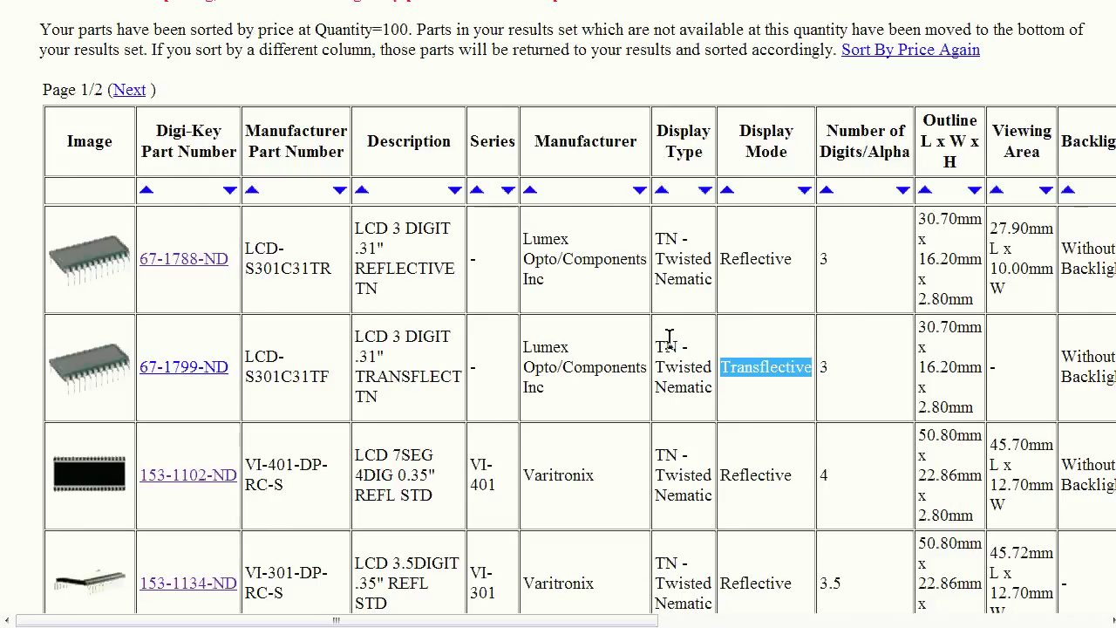
key("ctrl+minus")
key("ctrl+minus")
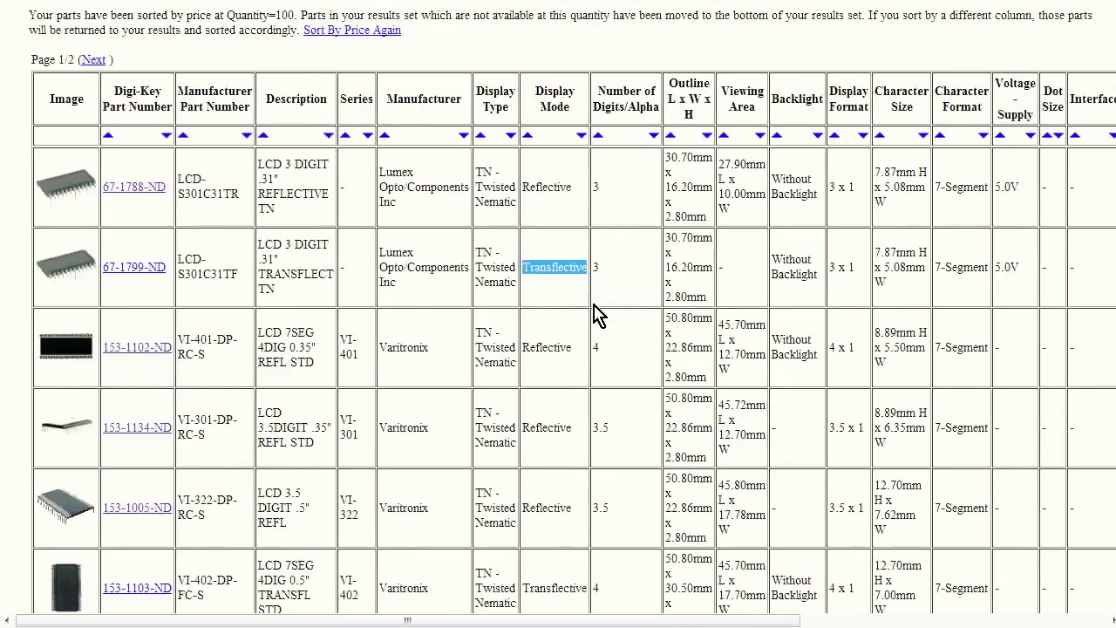
key("ctrl+minus")
key("ctrl+minus")
key("ctrl+minus")
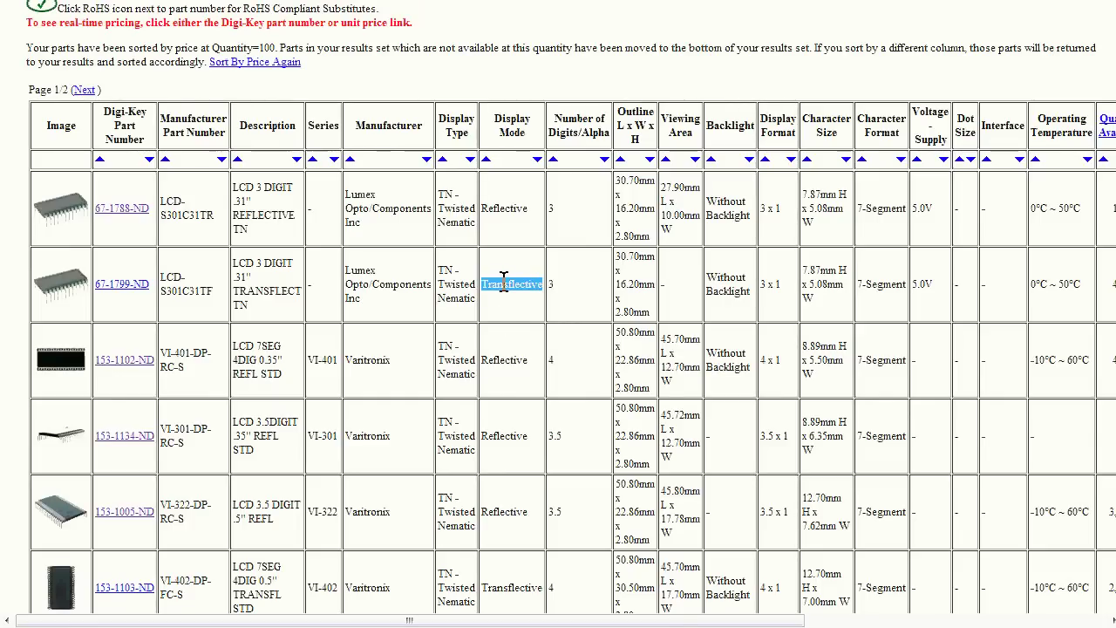
- Compare the manufacturer part numbers of the two Lumex displays, highlighting S301C31TR and S301C31TF
key("ctrl+plus")
key("ctrl+plus")
key("ctrl+plus")
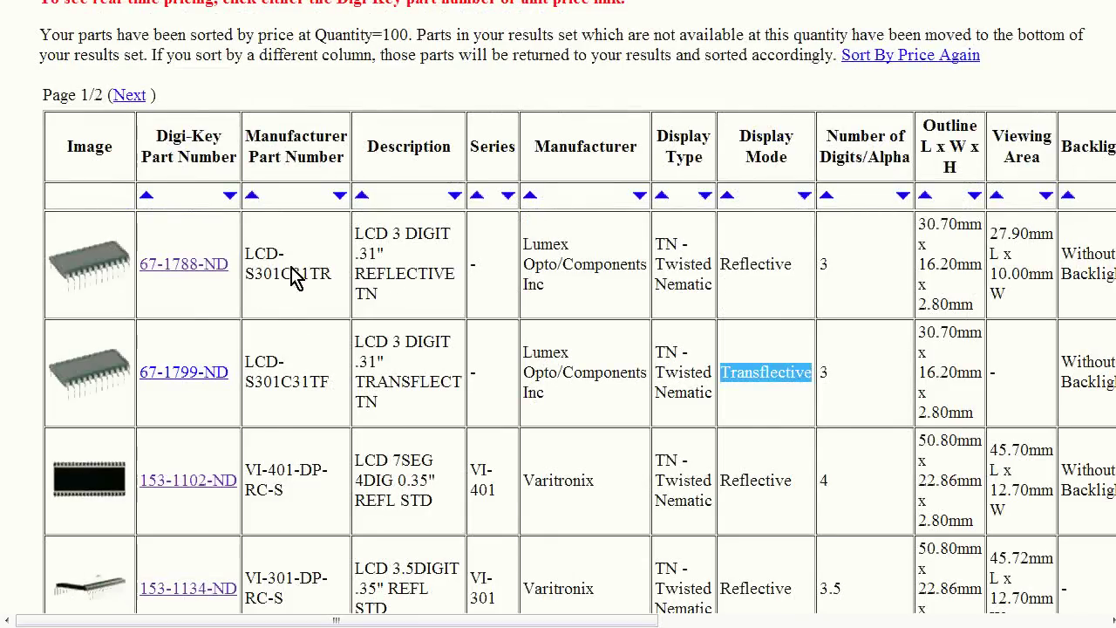
double_click(294, 273)
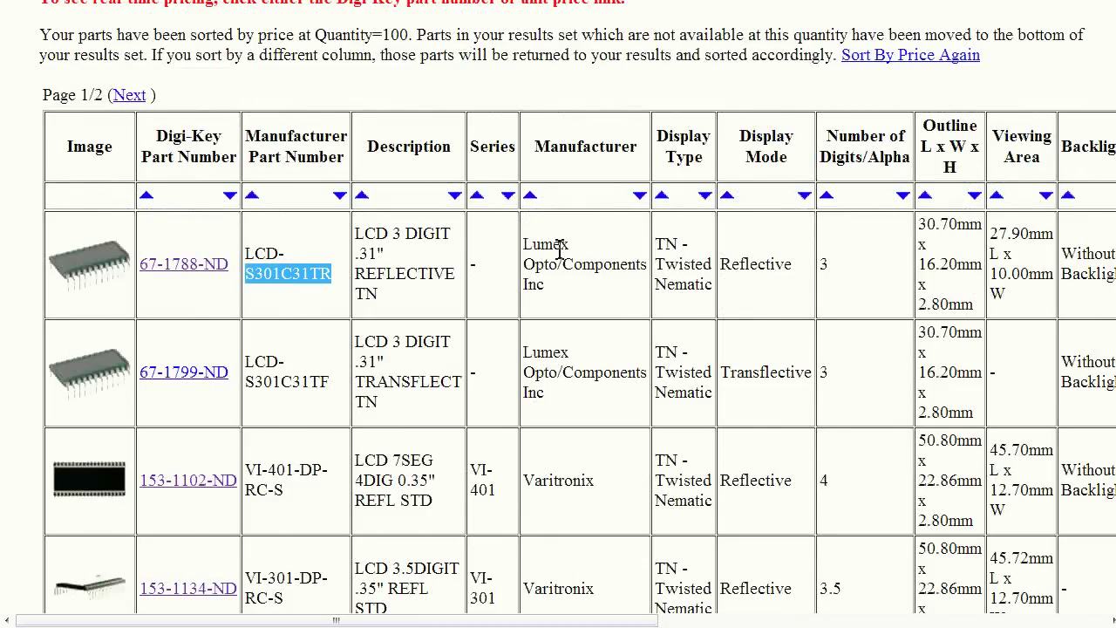
triple_click(311, 273)
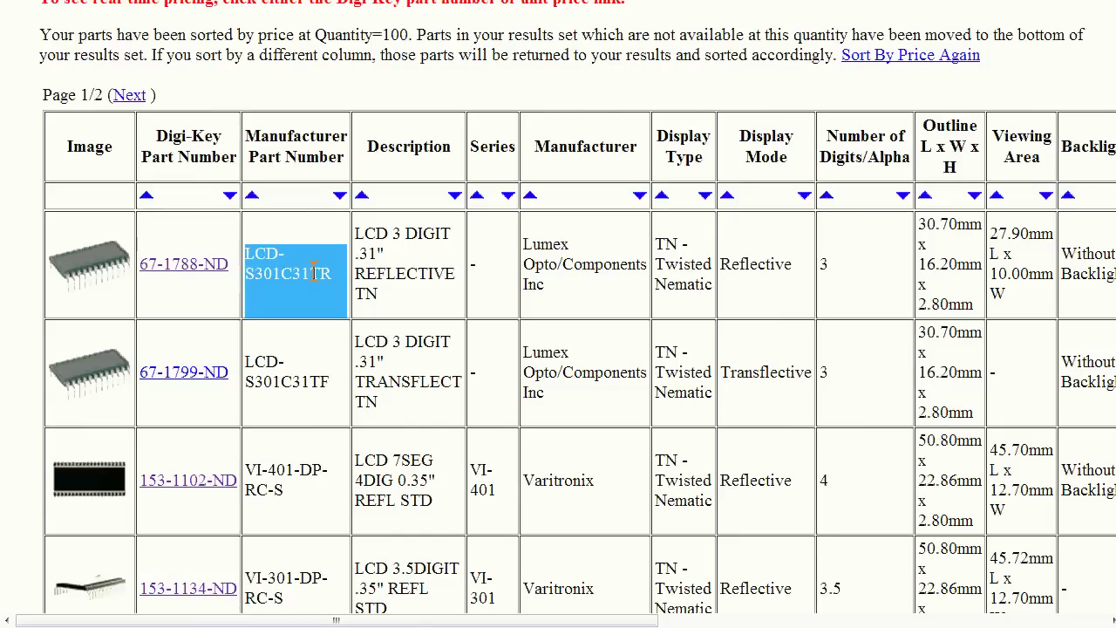
left_click(320, 377)
double_click(320, 377)
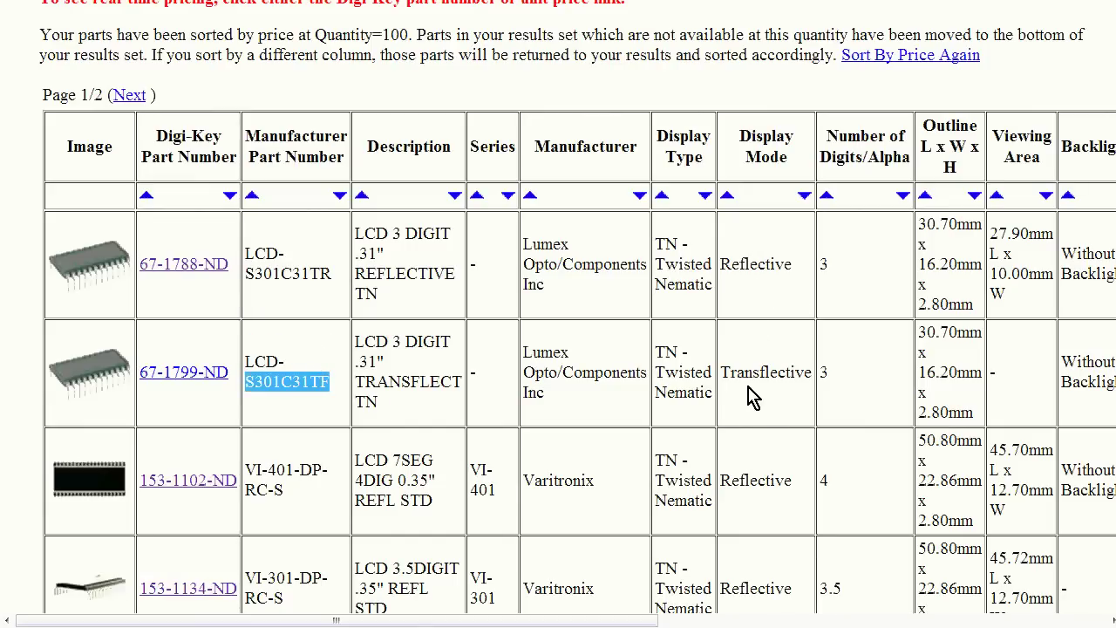
- Look over the availability and unit price columns of the results, and return to the broader display module filter page
key("ctrl+minus")
key("ctrl+minus")
key("ctrl+minus")
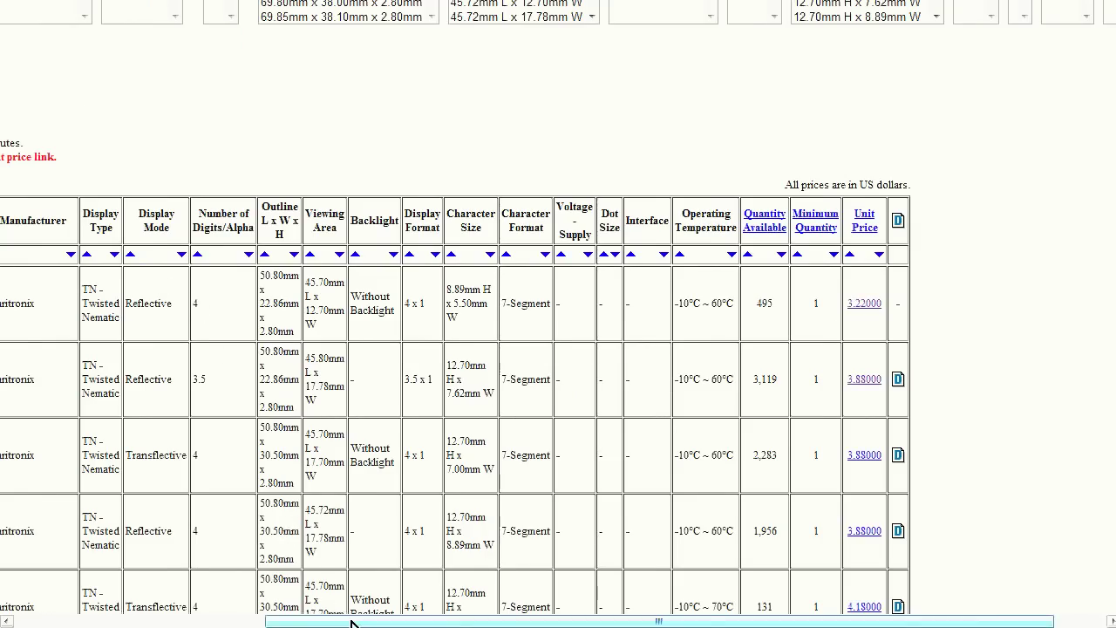
left_click_drag(353, 623, 102, 622)
scroll(300, 207, "up", 6)
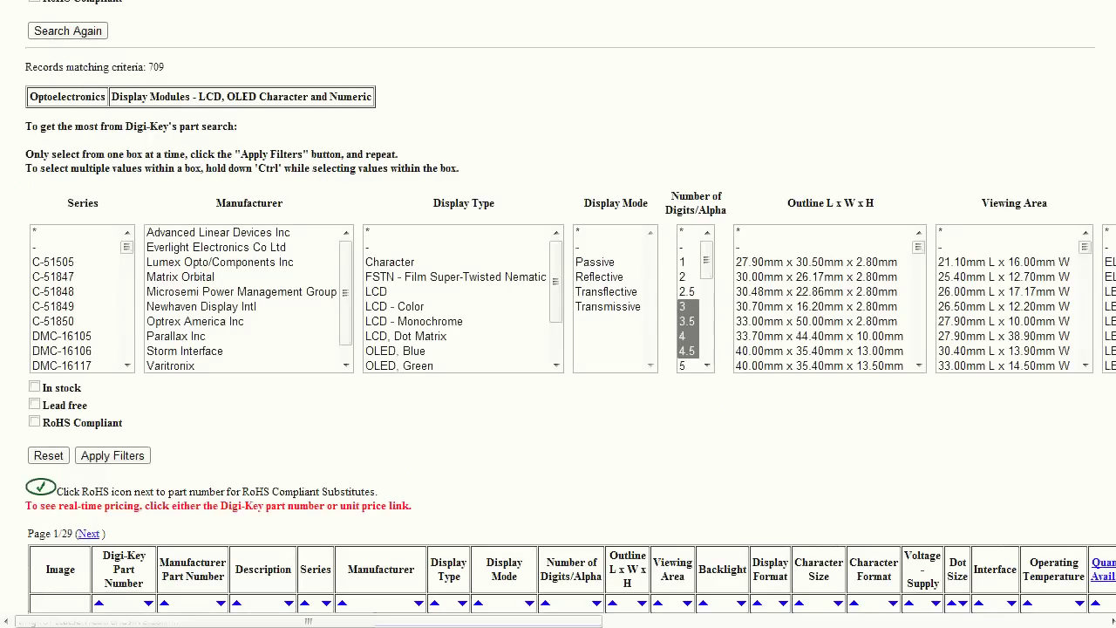
- Review the digit count and character format filter options, and reset the filters to clear the selected digit counts
left_click_drag(707, 253, 709, 267)
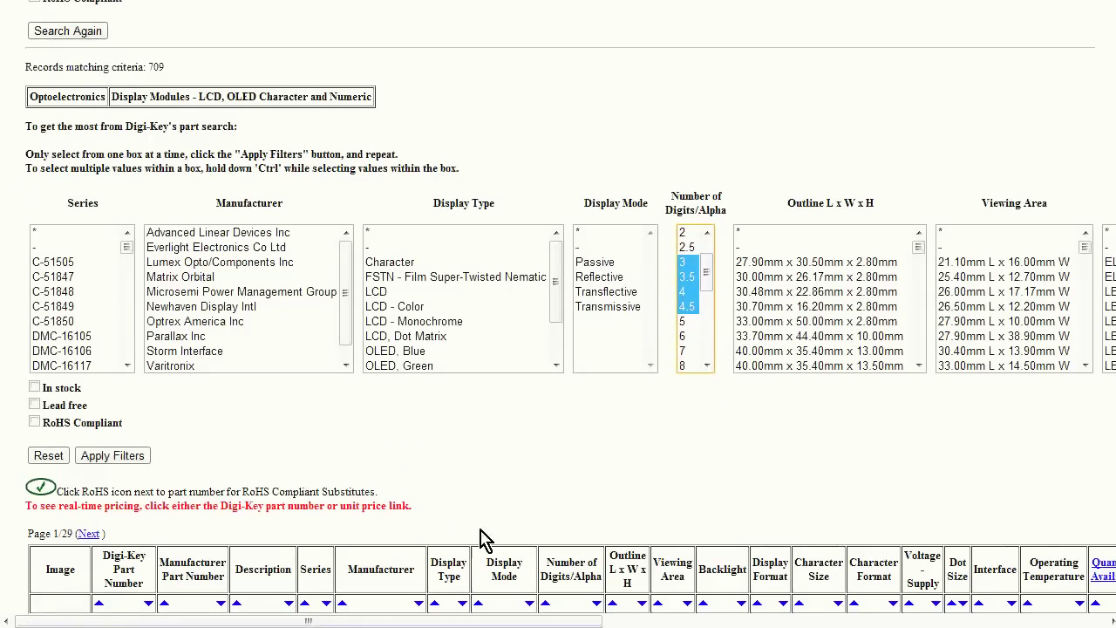
left_click_drag(423, 620, 810, 621)
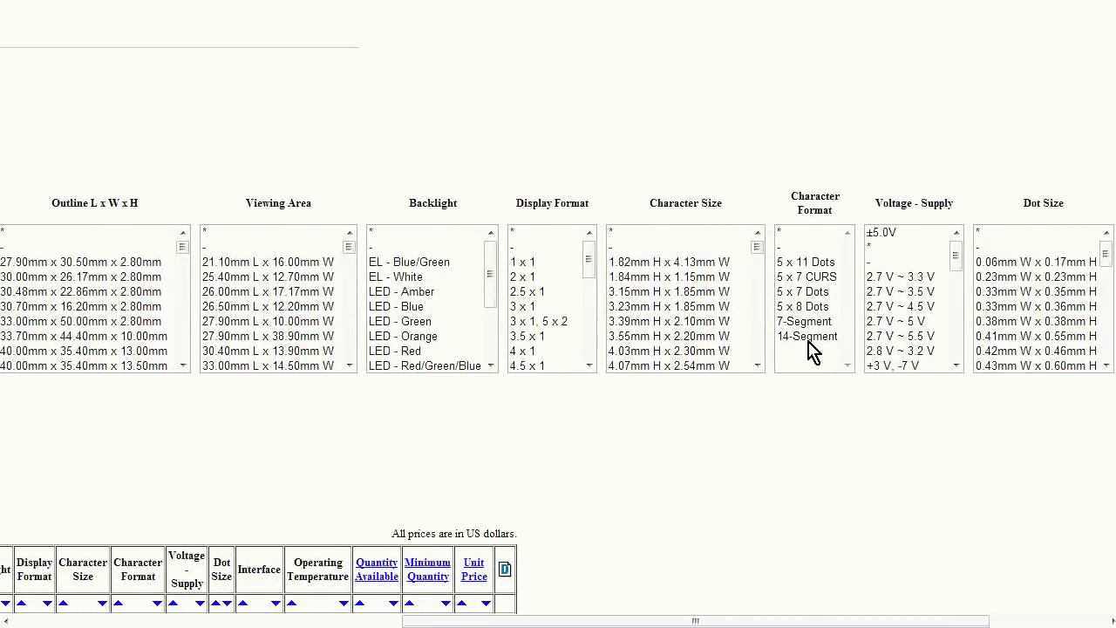
left_click_drag(623, 621, 235, 621)
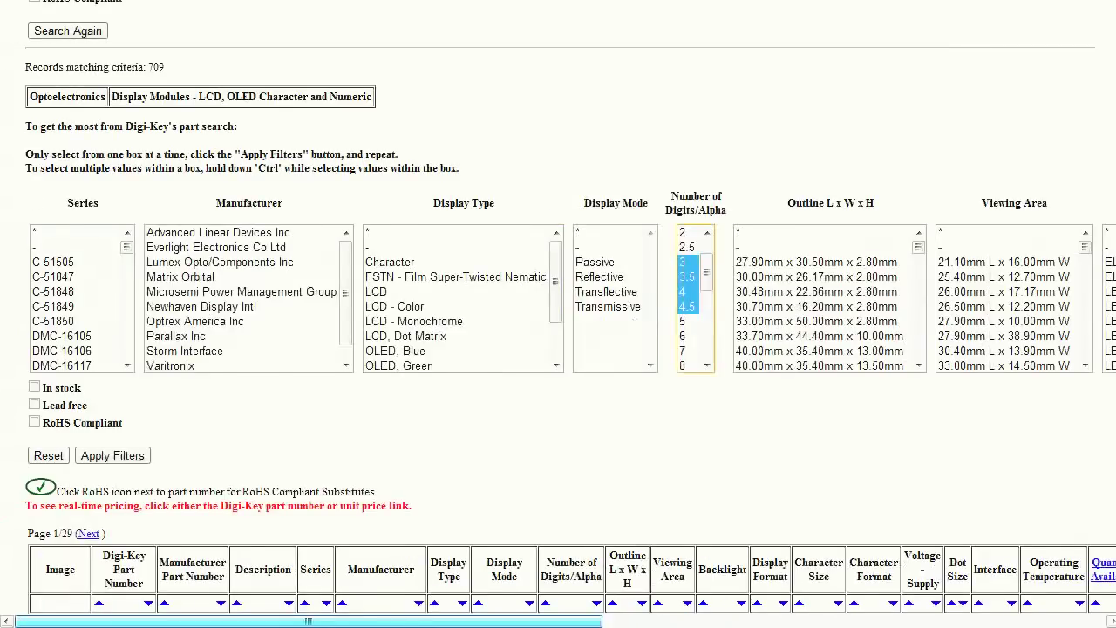
left_click(49, 455)
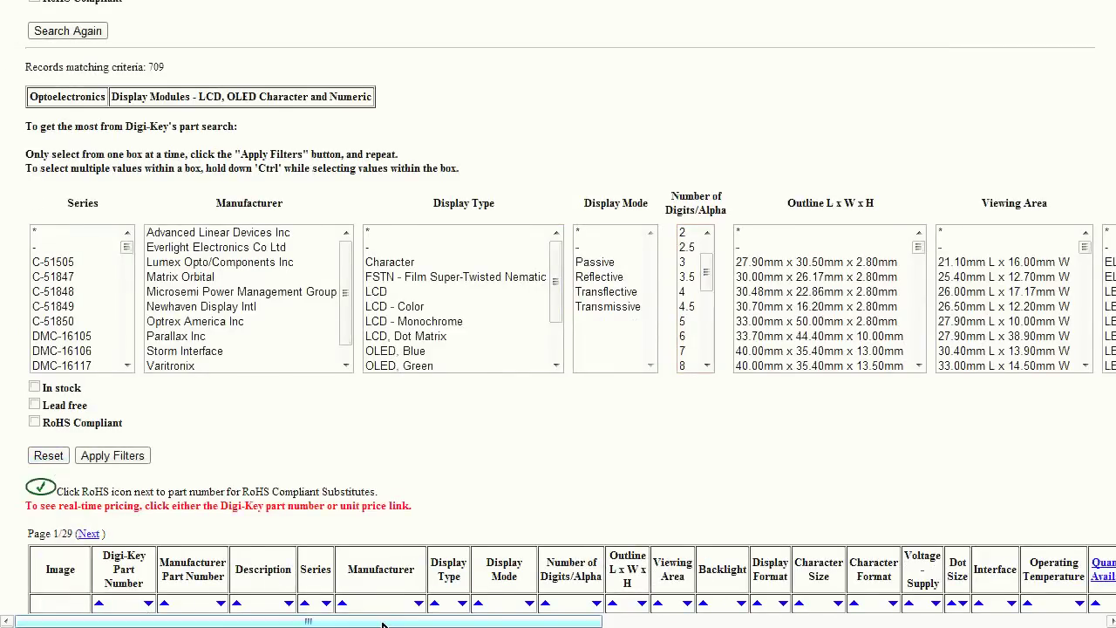
- Filter the Digi-Key display modules to the 14-Segment character format and apply the filter
left_click_drag(382, 624, 747, 625)
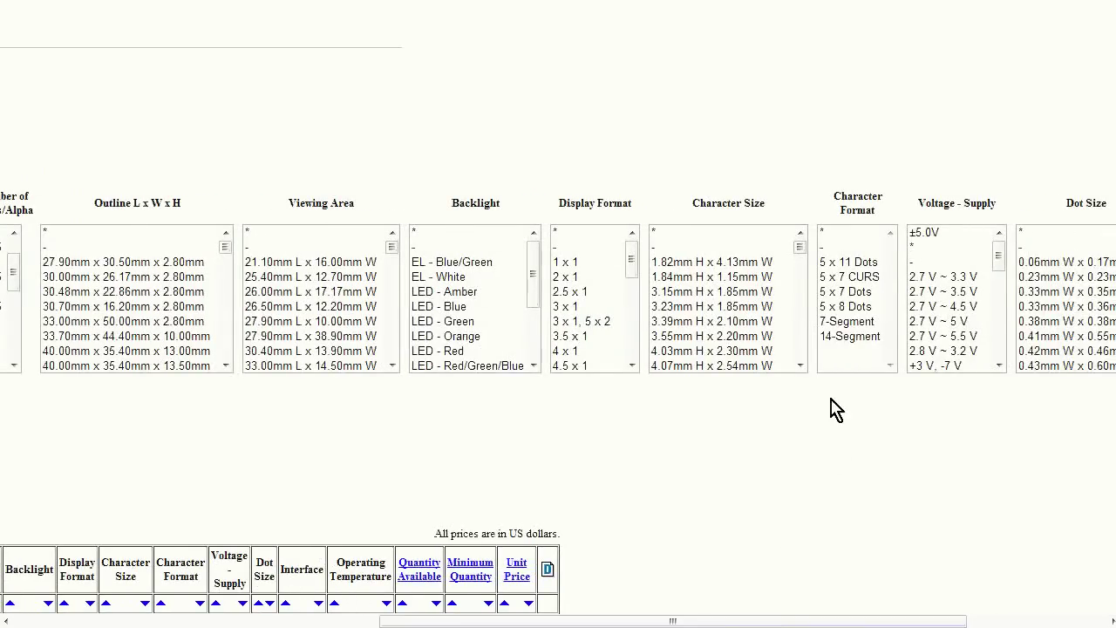
left_click(839, 336)
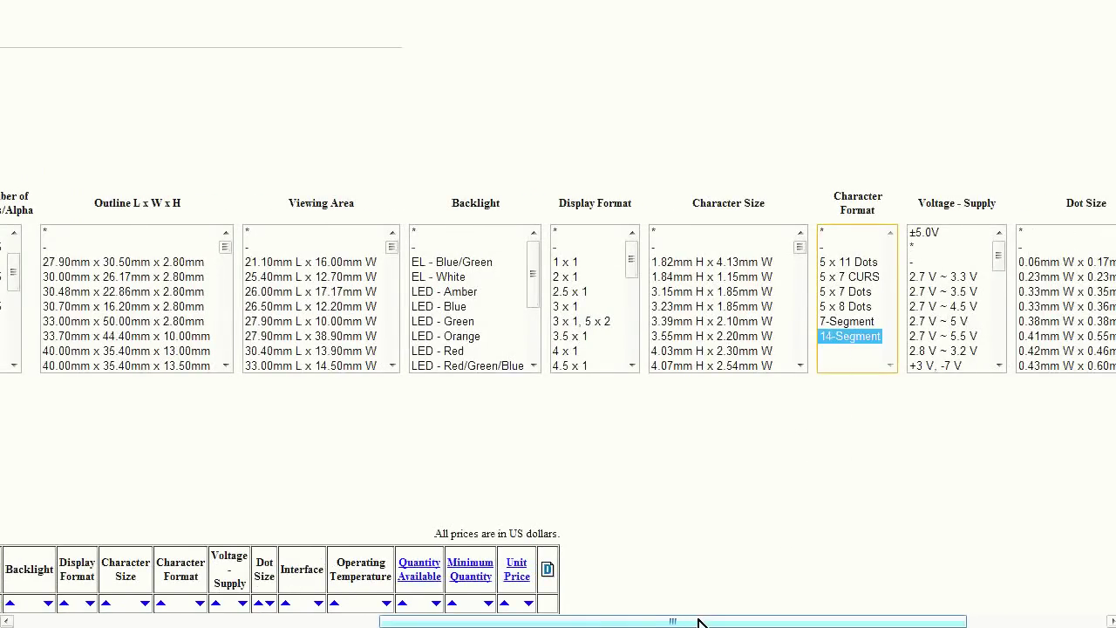
left_click_drag(698, 622, 333, 623)
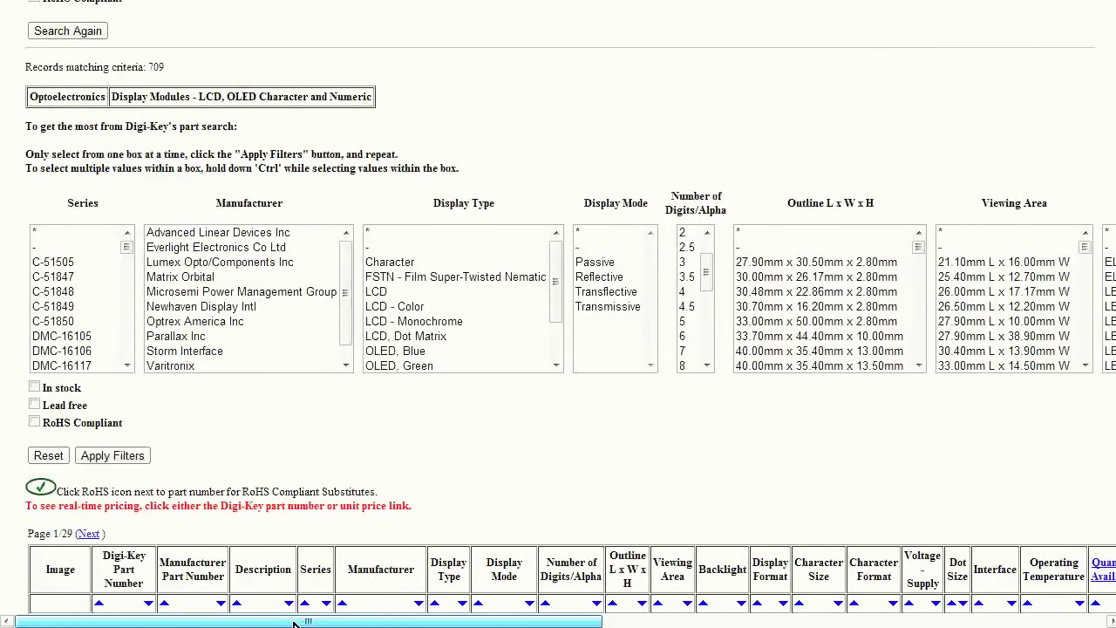
left_click(111, 457)
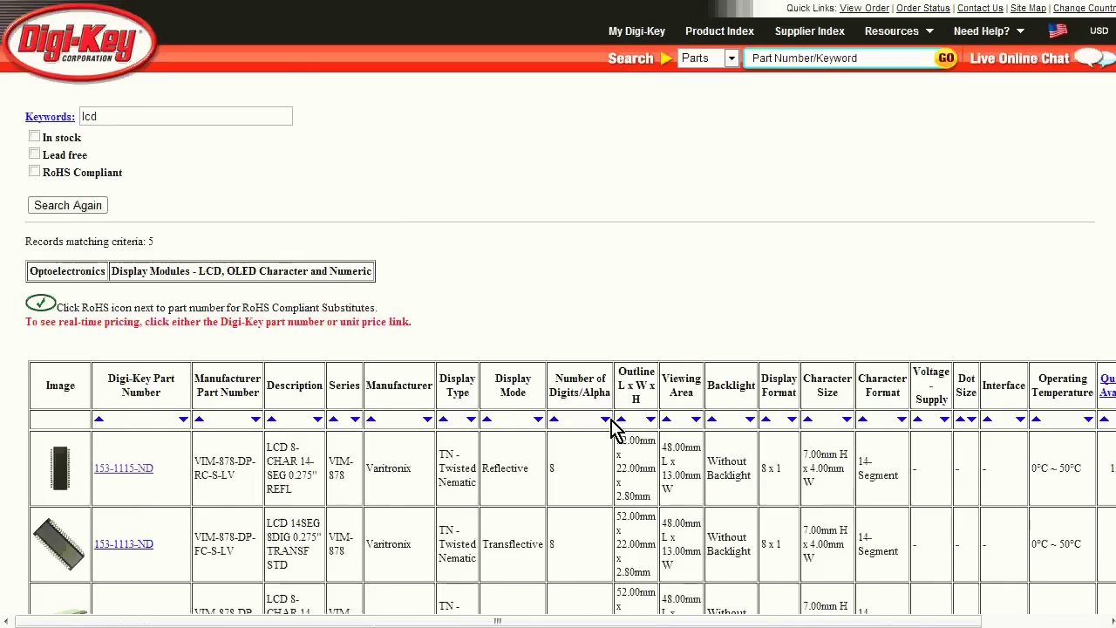
- Look over the 14-segment results with their available quantities and unit prices, and open the product page of part 153-1115-ND
scroll(602, 409, "down", 4)
scroll(602, 408, "up", 1)
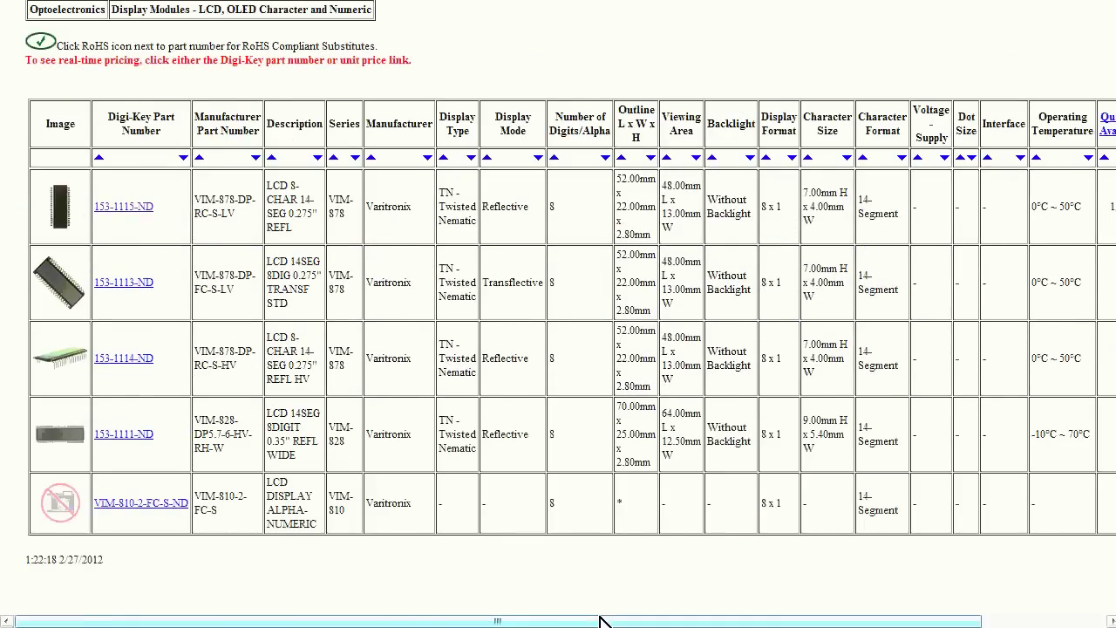
left_click_drag(611, 621, 736, 621)
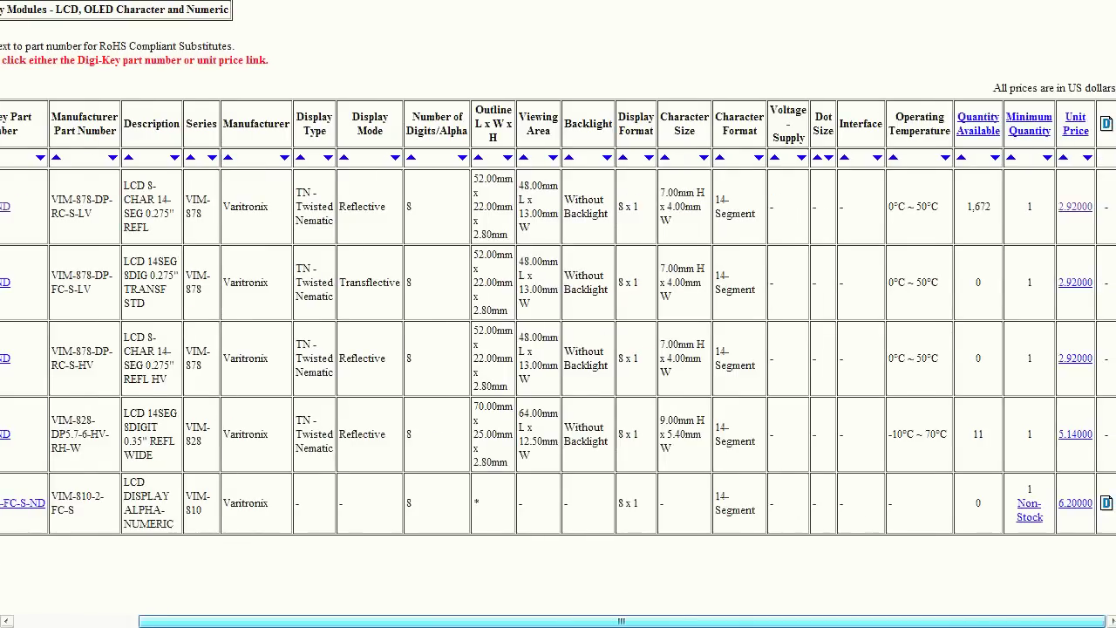
left_click(1076, 207)
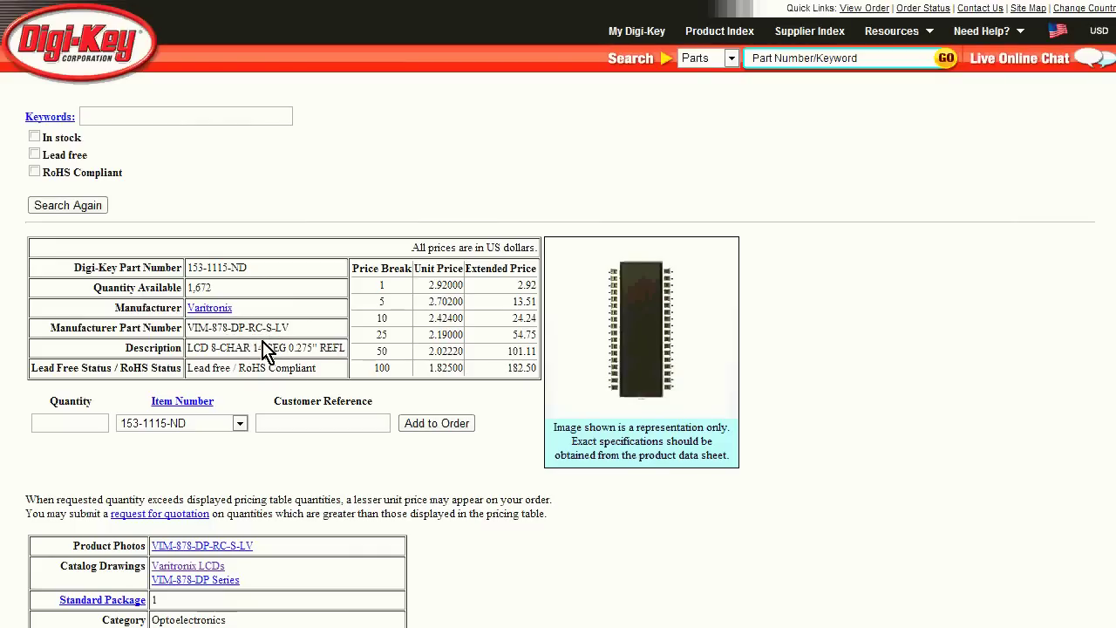
- View the VIM-878-DP Series catalog drawing and read through the specifications on the product page
scroll(266, 349, "down", 2)
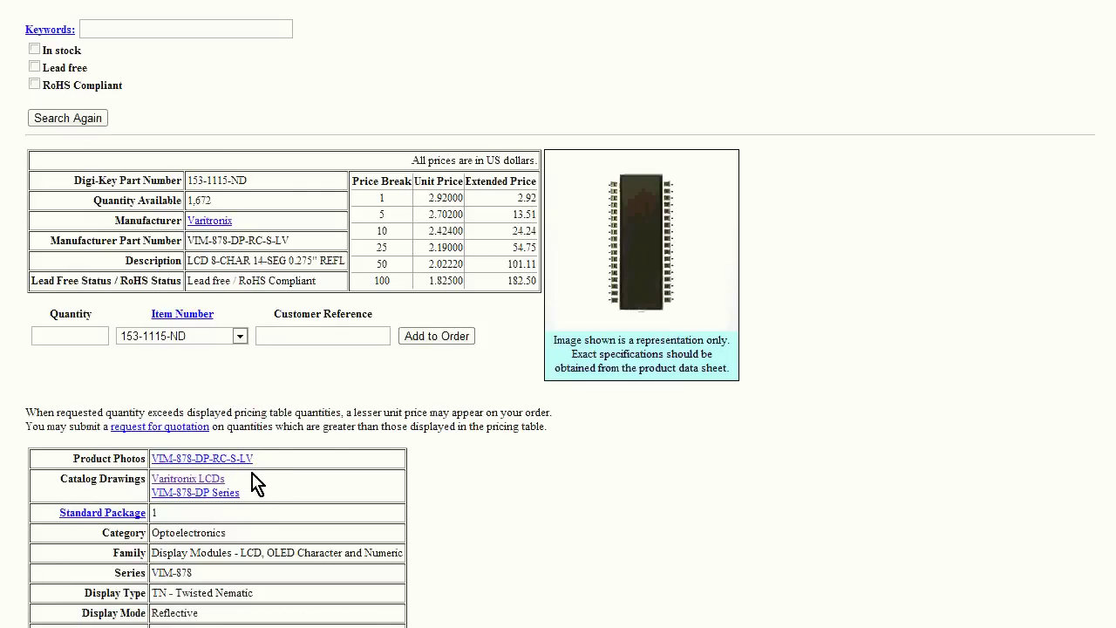
left_click(212, 497)
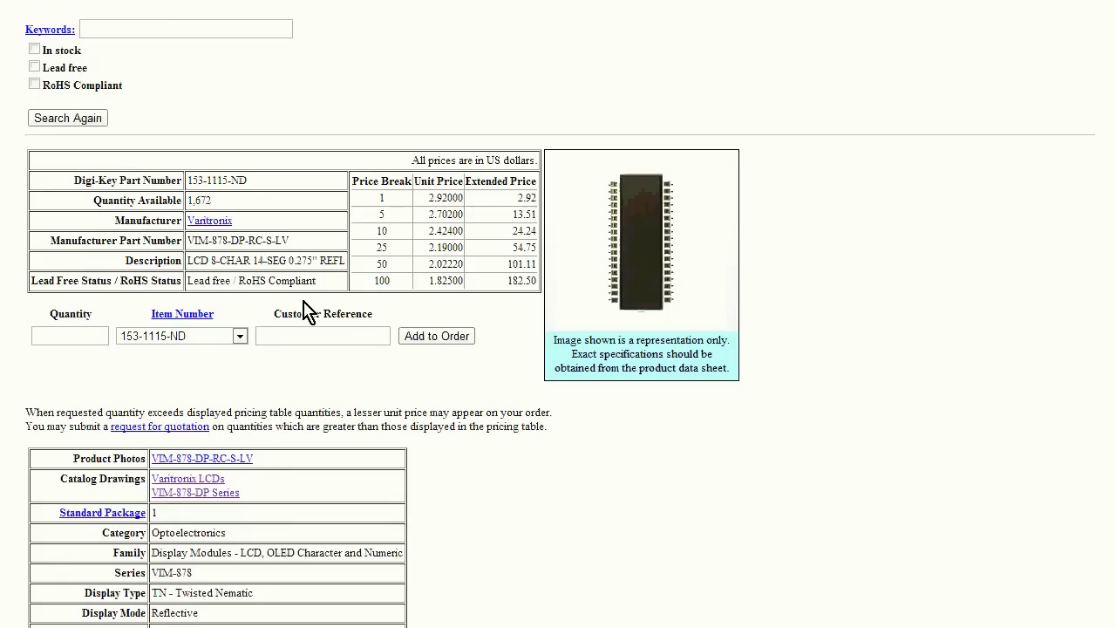
scroll(319, 386, "down", 10)
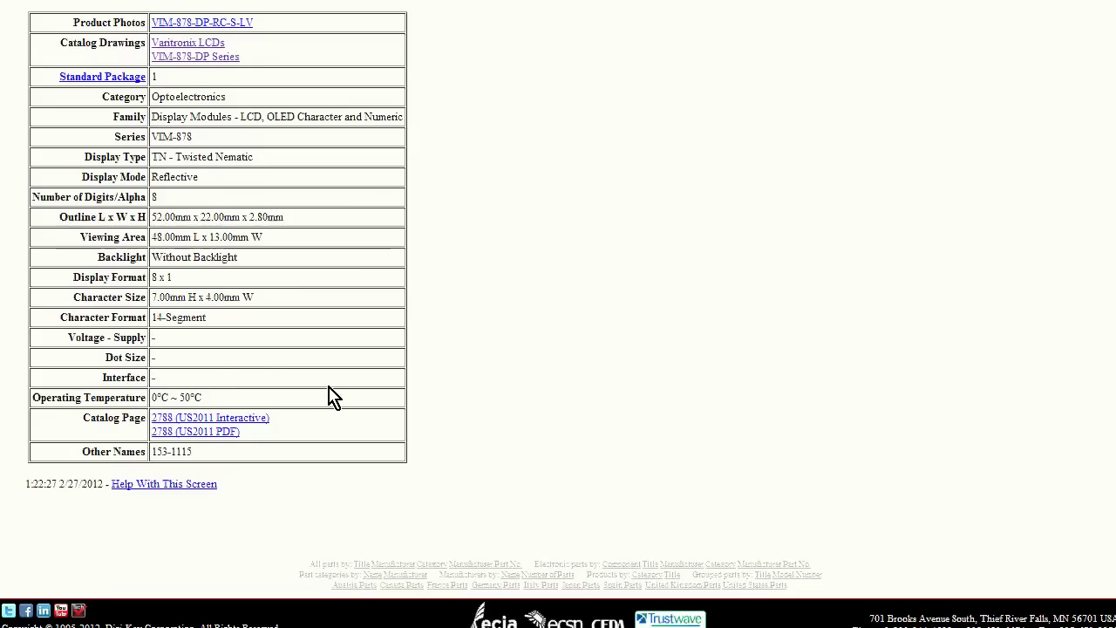
scroll(334, 397, "up", 1)
scroll(304, 319, "up", 2)
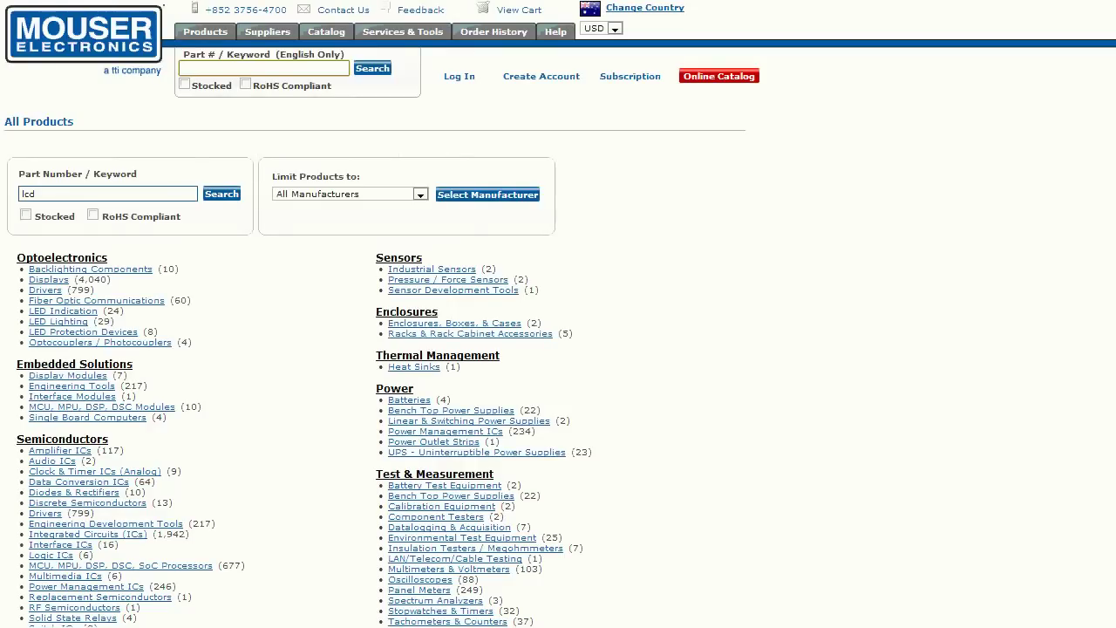
- Switch to the Mouser results for lcd and narrow the category to Displays, LCD Displays, LCD Numeric Display Modules
type("d")
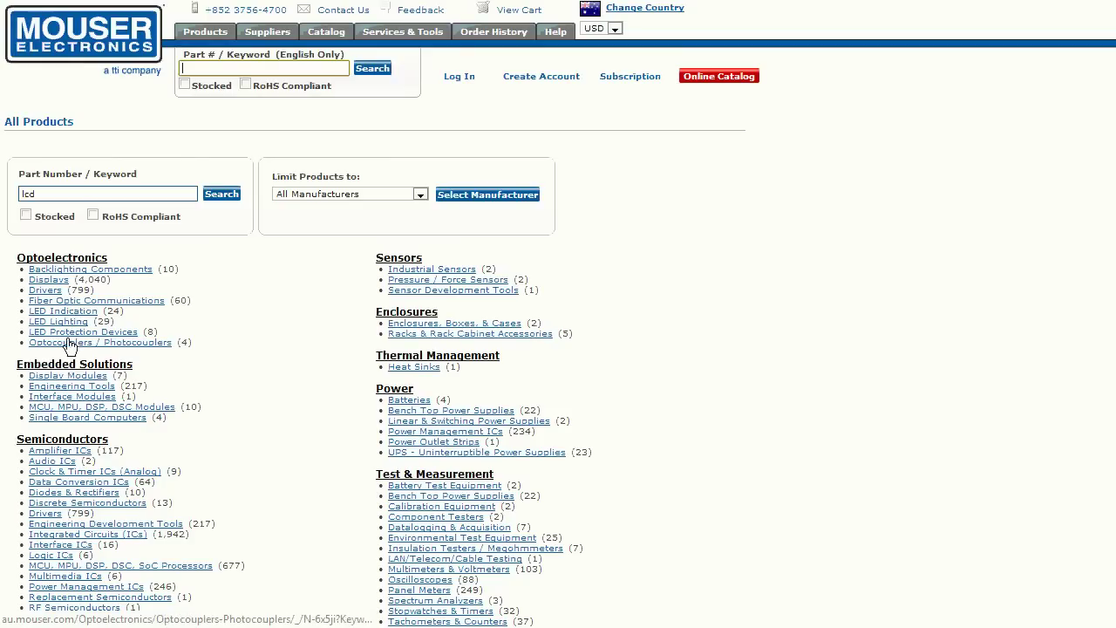
left_click(50, 281)
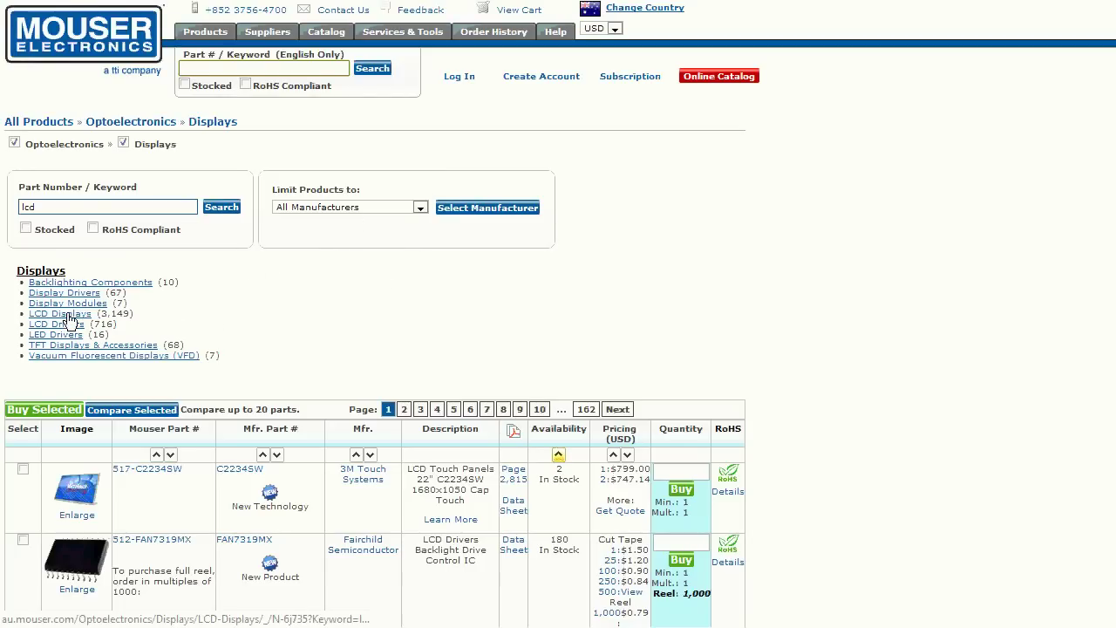
left_click(68, 319)
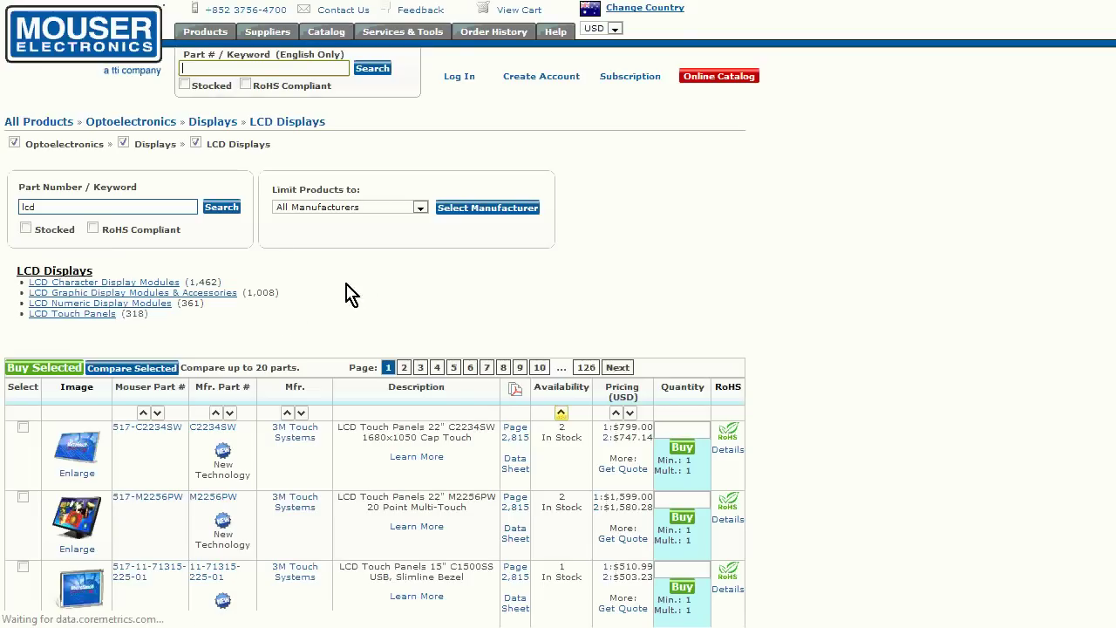
left_click(150, 305)
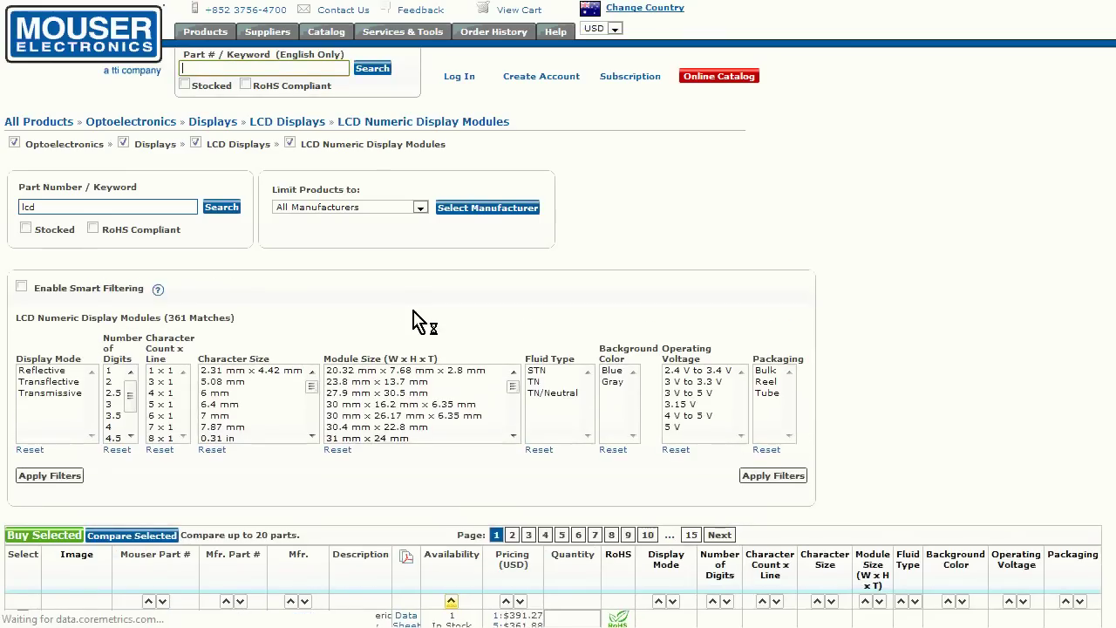
- Filter the LCD numeric display modules to 3, 3.5, 4 and 4.5 digits and apply the filter
scroll(466, 314, "down", 2)
scroll(466, 313, "down", 3)
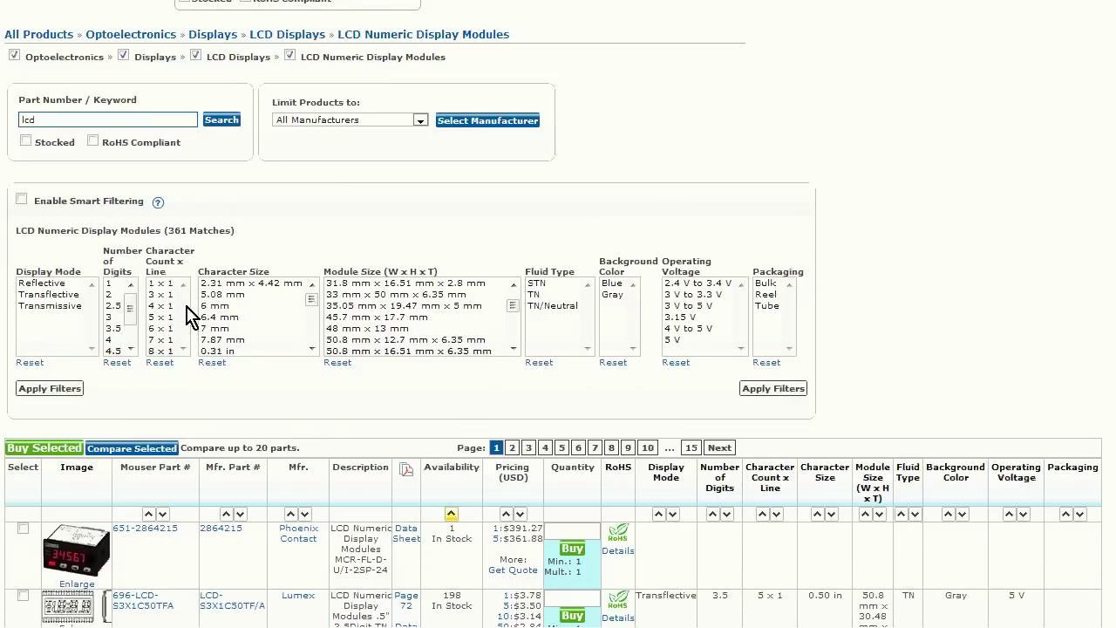
left_click(114, 316)
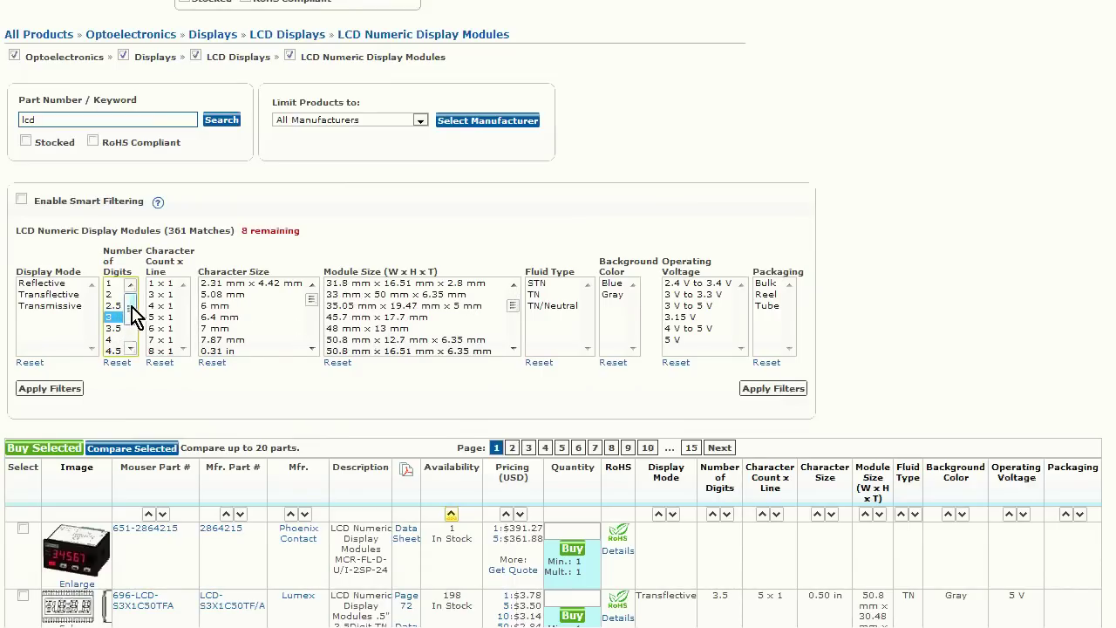
scroll(133, 329, "down", 1)
left_click(113, 316, "shift")
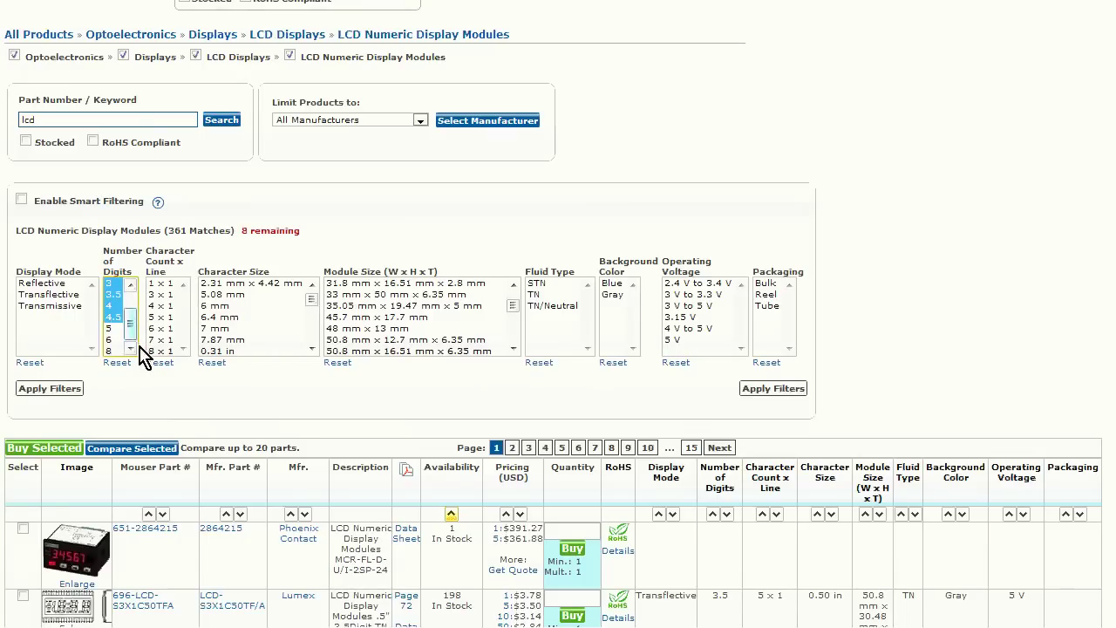
left_click(61, 390)
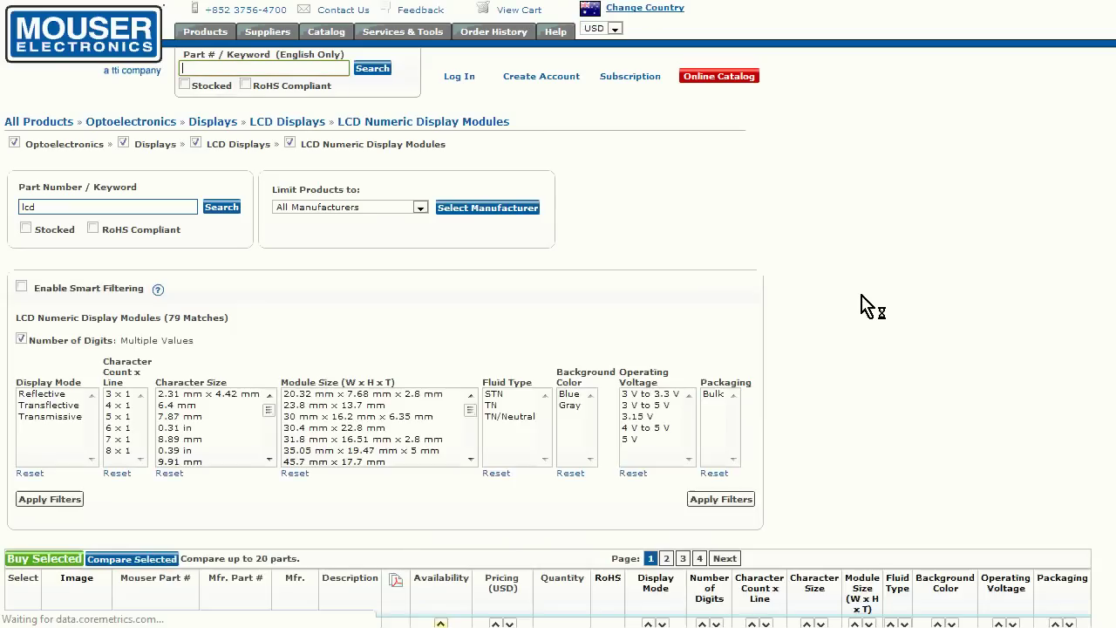
- Sort the filtered display modules by ascending price and look over the cheapest parts
scroll(853, 349, "down", 4)
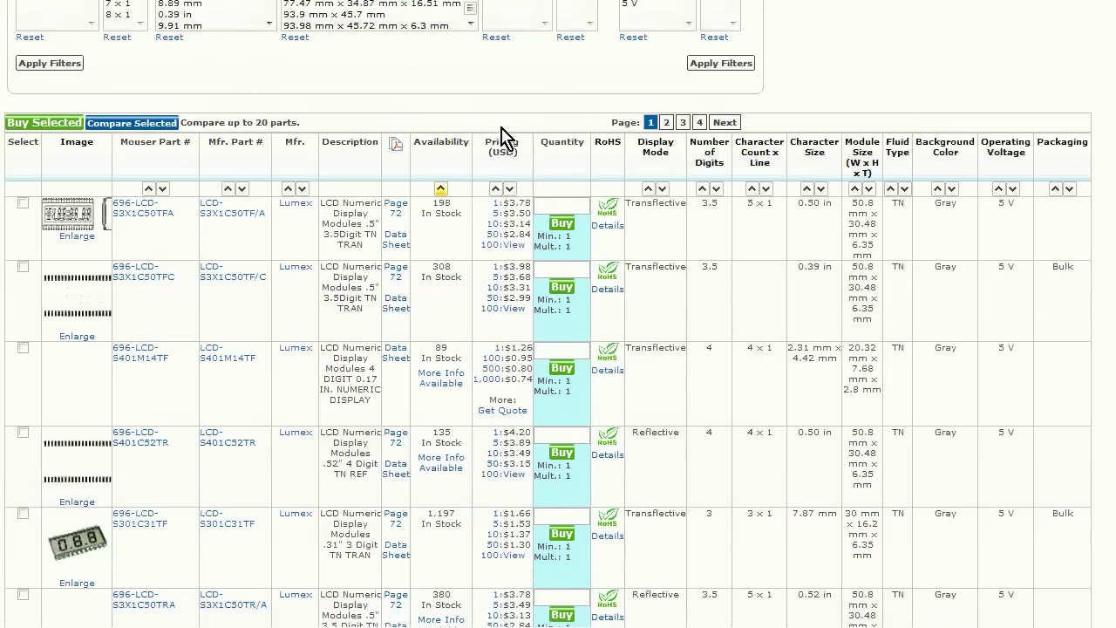
left_click(495, 190)
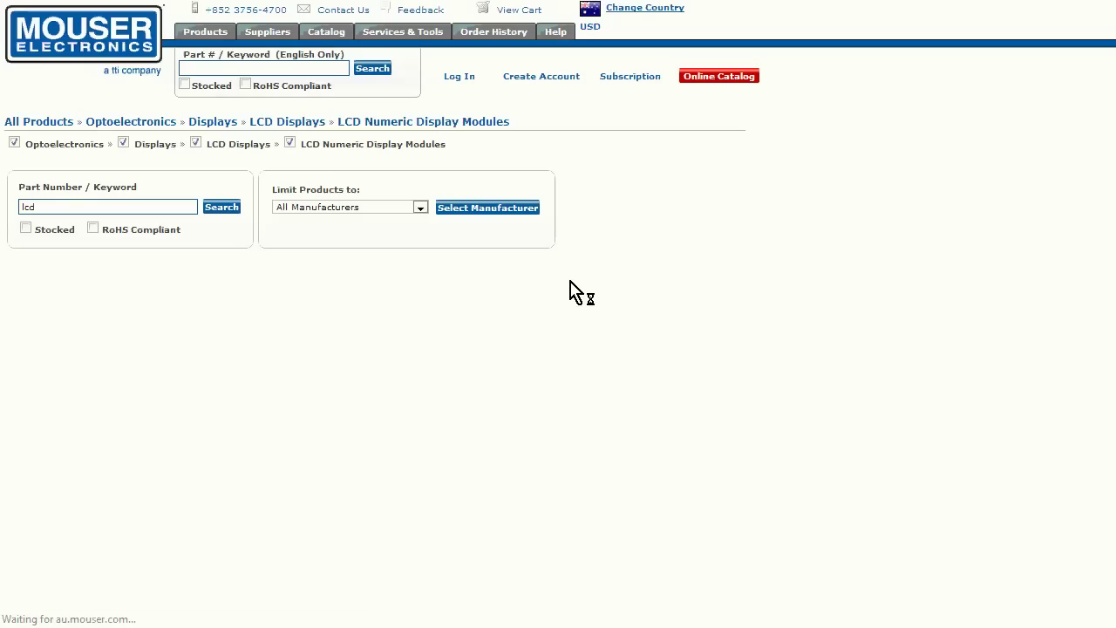
scroll(815, 262, "down", 3)
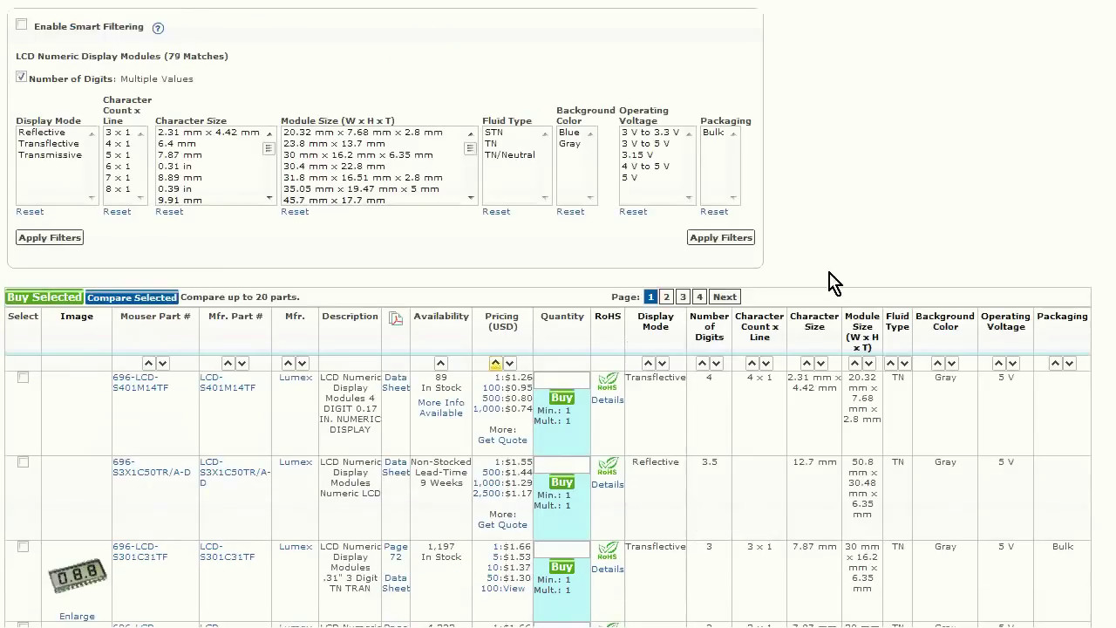
scroll(822, 287, "down", 2)
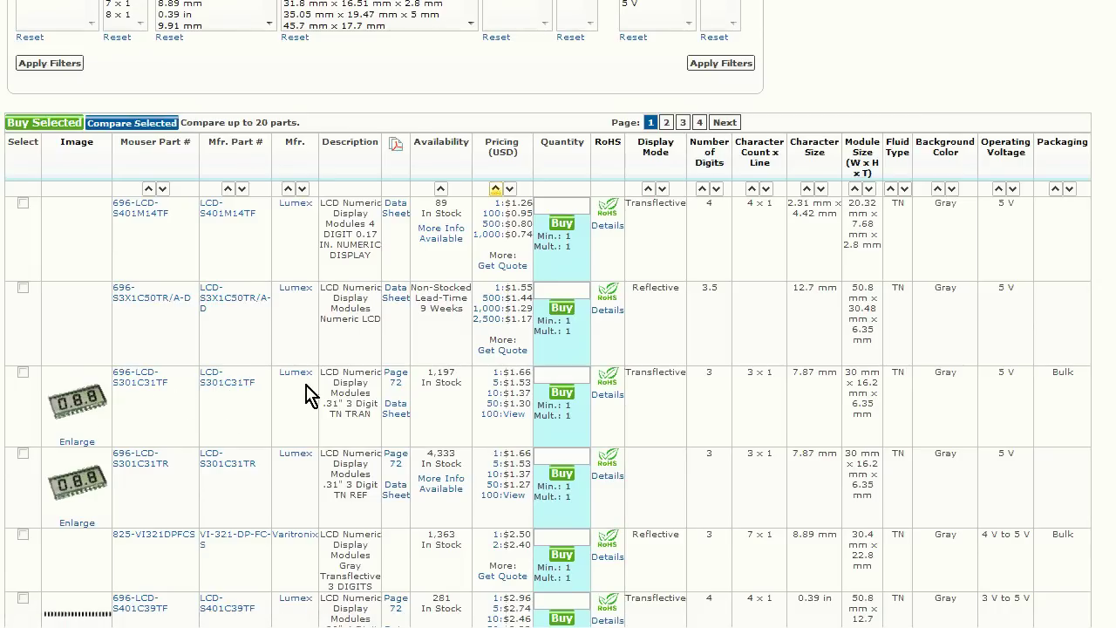
- Check the quantity pricing of the Lumex S301C31TR, highlighting its 10-piece and 50-piece prices
scroll(244, 412, "down", 2)
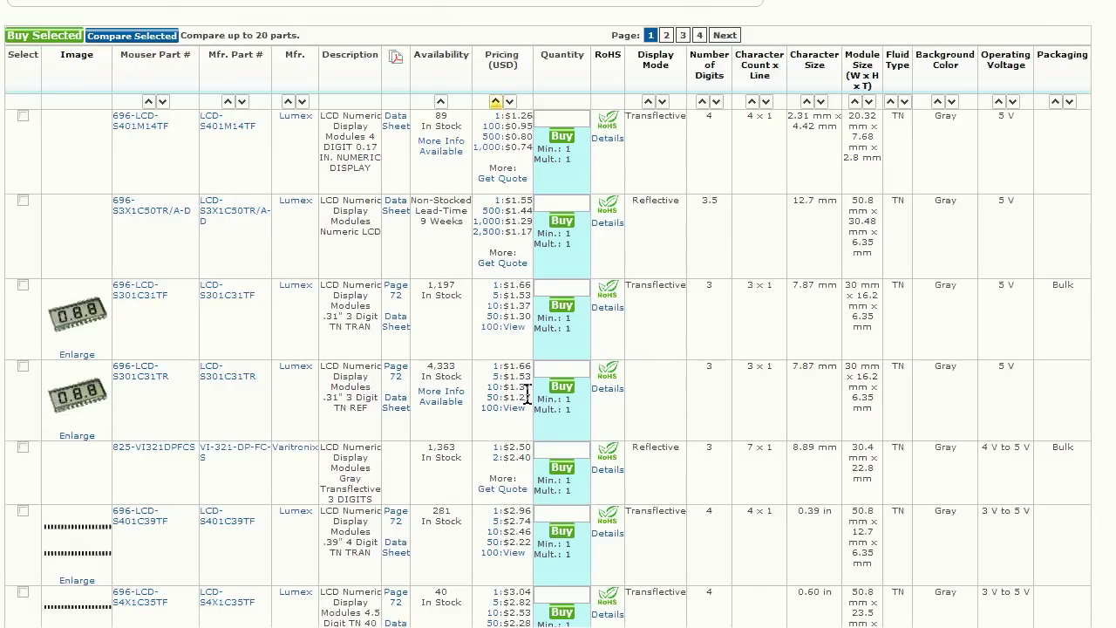
left_click_drag(526, 393, 502, 388)
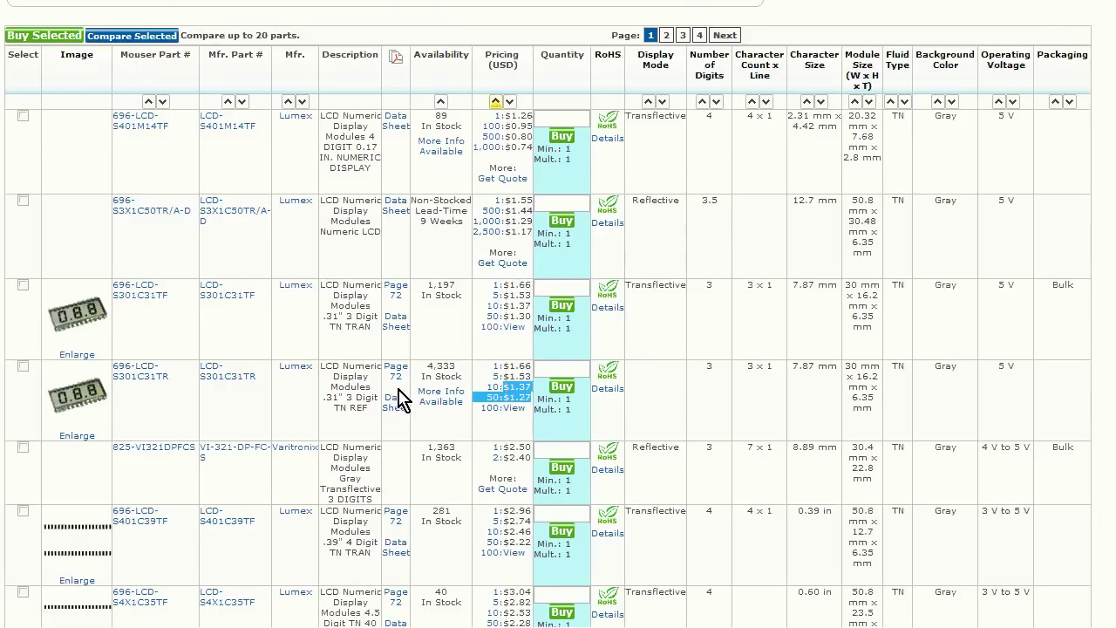
left_click(286, 175)
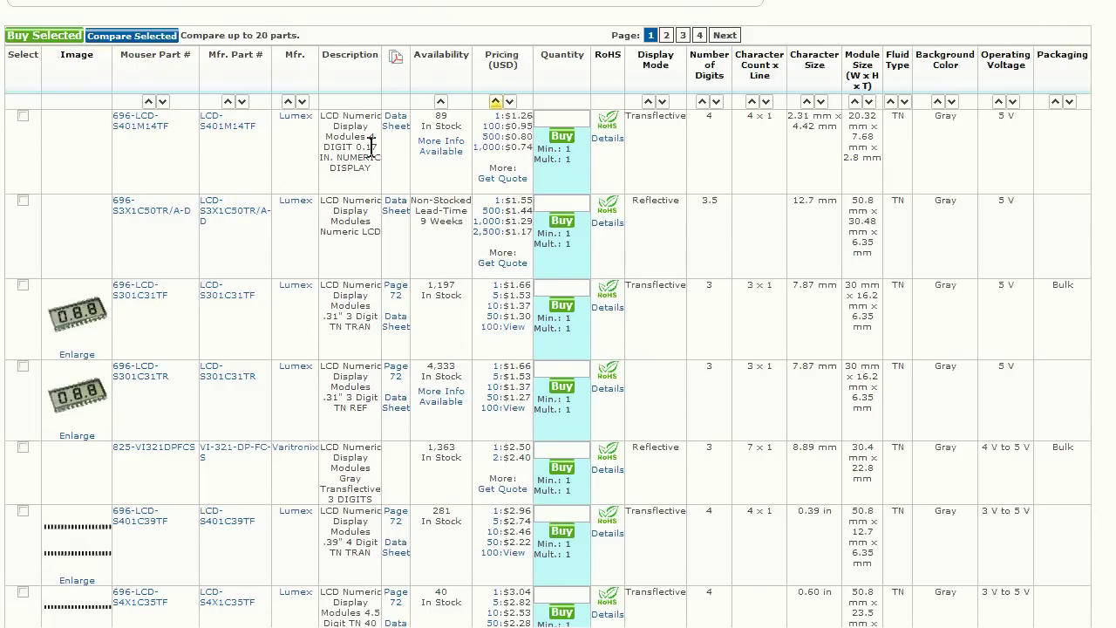
- Check the availability of the two cheapest modules, highlighting the stock status and lead time of S3X1C50TR/A-D
scroll(199, 163, "up", 2)
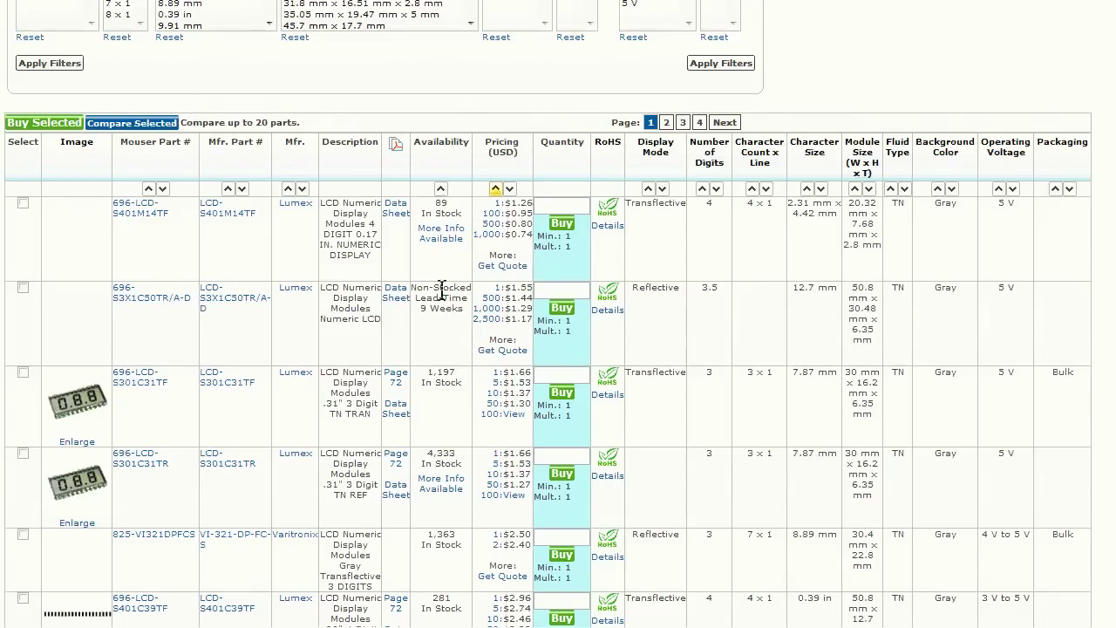
double_click(438, 204)
left_click_drag(411, 286, 460, 312)
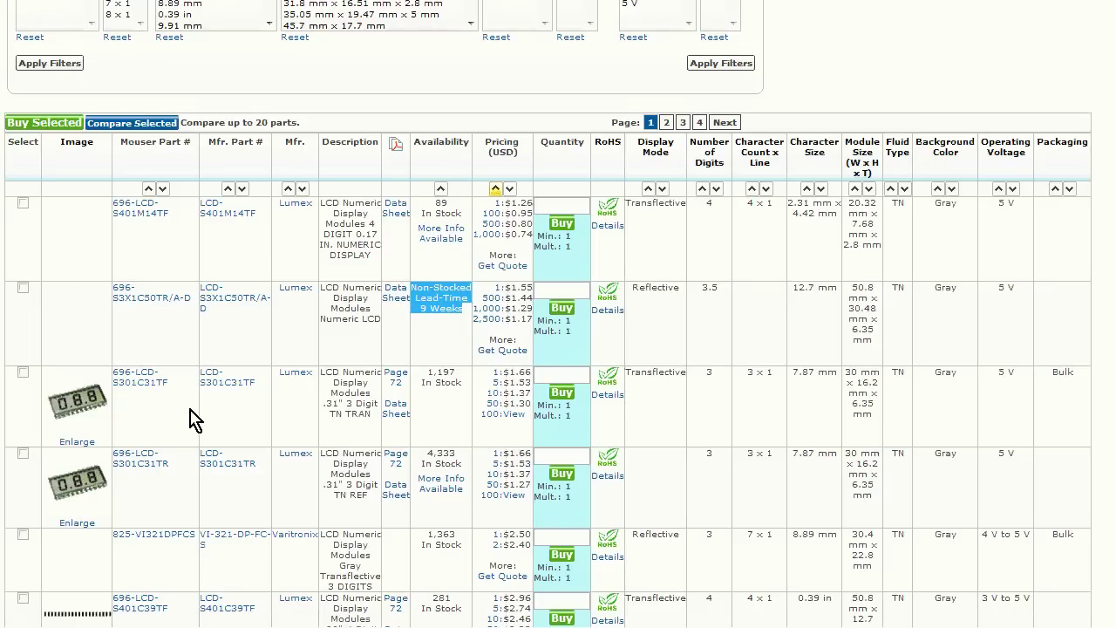
- Compare the stock of the S301C31TF and S301C31TR displays, and open the data sheet of the LCD-S401M14TF
left_click_drag(179, 416, 284, 438)
left_click_drag(450, 468, 826, 469)
left_click(450, 430)
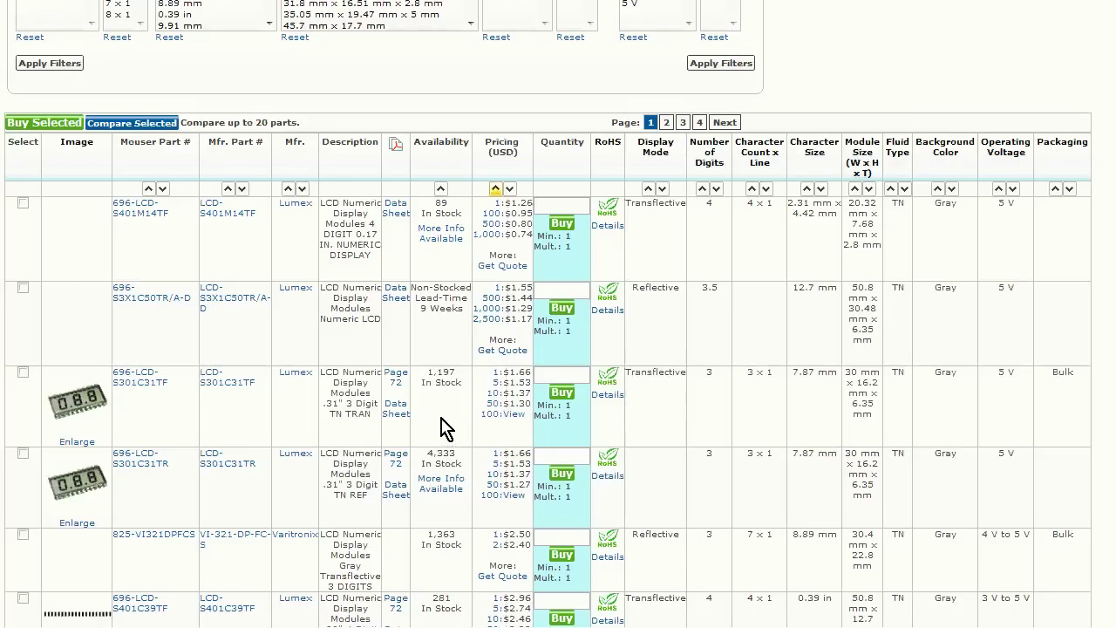
left_click_drag(426, 373, 465, 468)
left_click(445, 452)
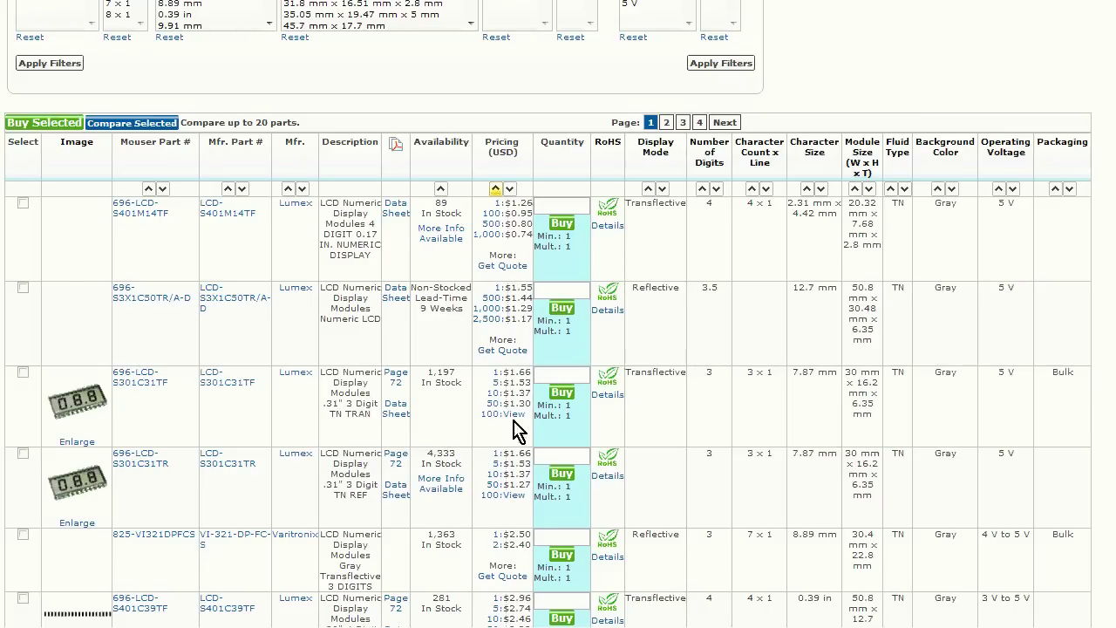
left_click(395, 208)
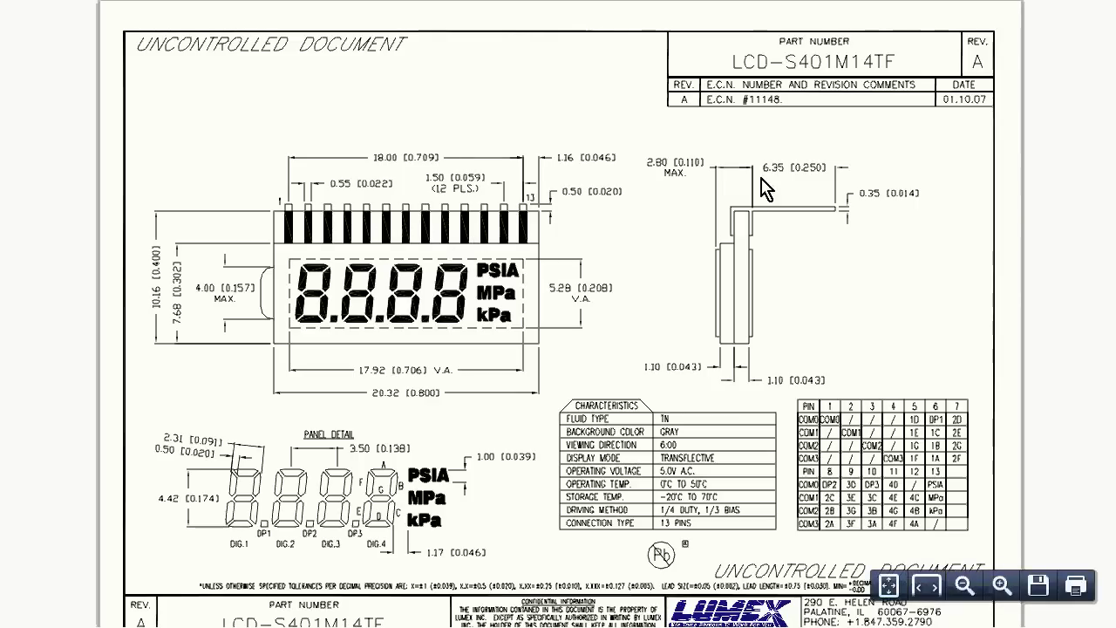
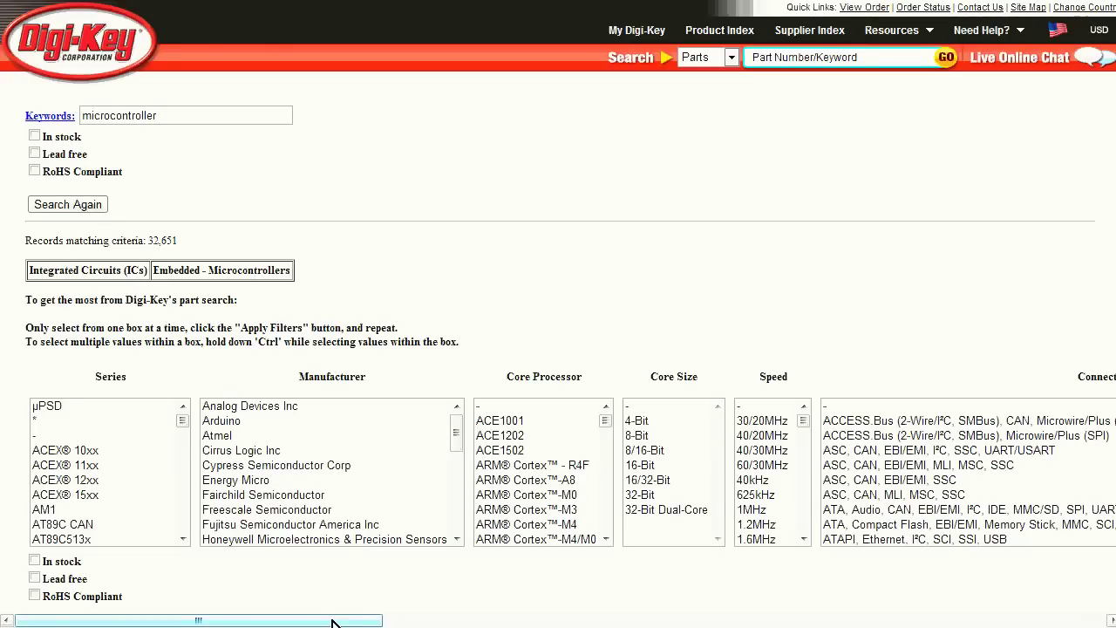
- In Digi-Key's microcontroller filters, select the peripheral set AC'97, DMA, I²S, LCD, LED, MaverickKey, POR, PWM, WDT
left_click_drag(334, 621, 677, 622)
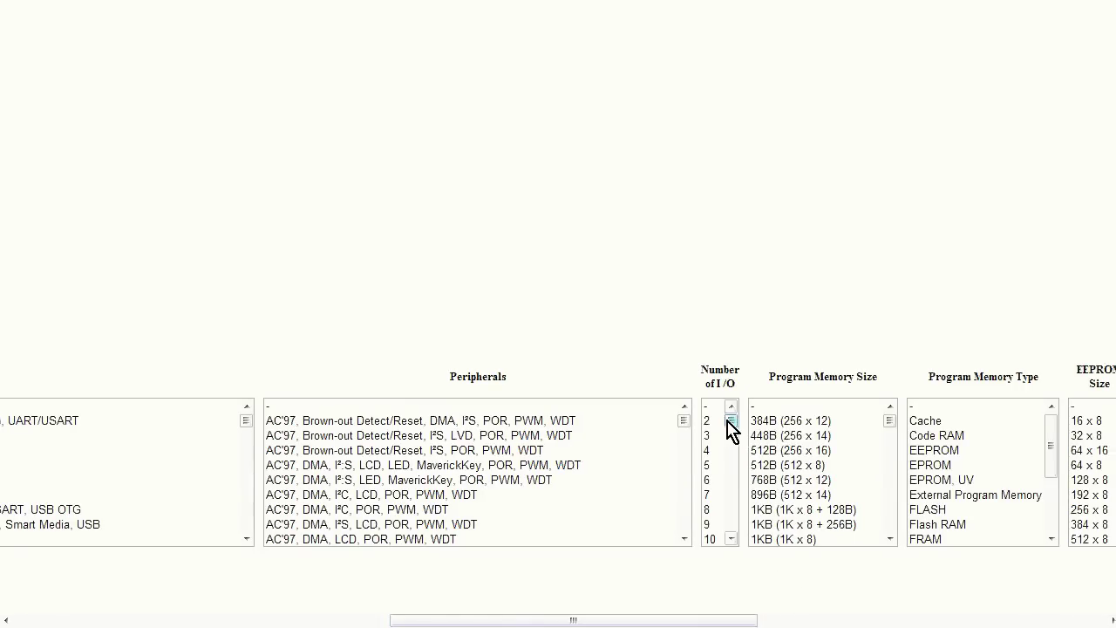
left_click_drag(685, 421, 688, 417)
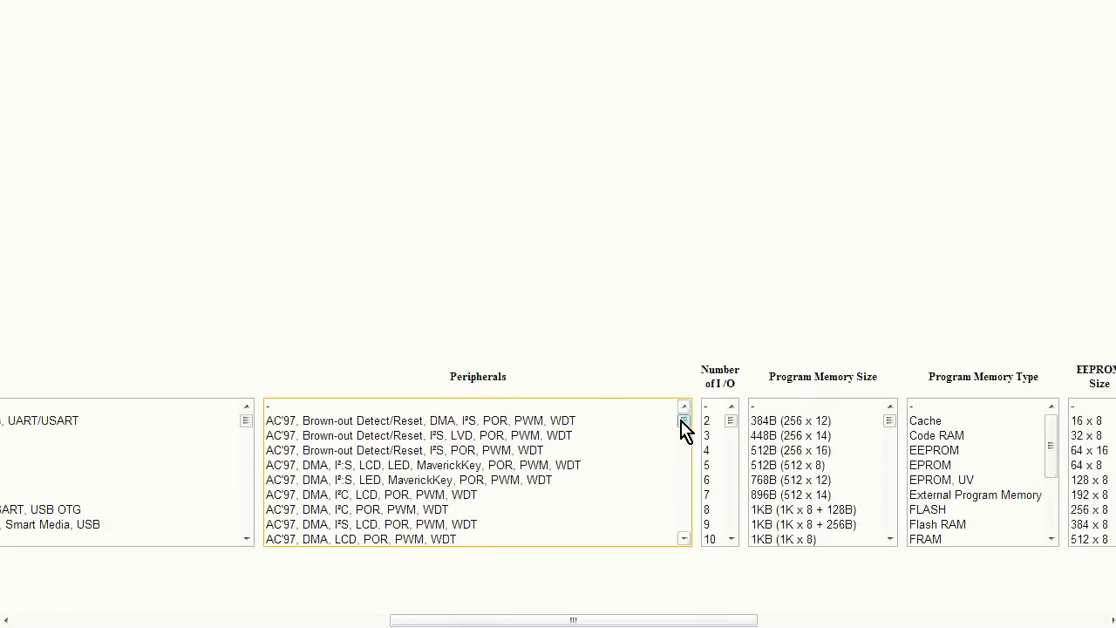
left_click(504, 466)
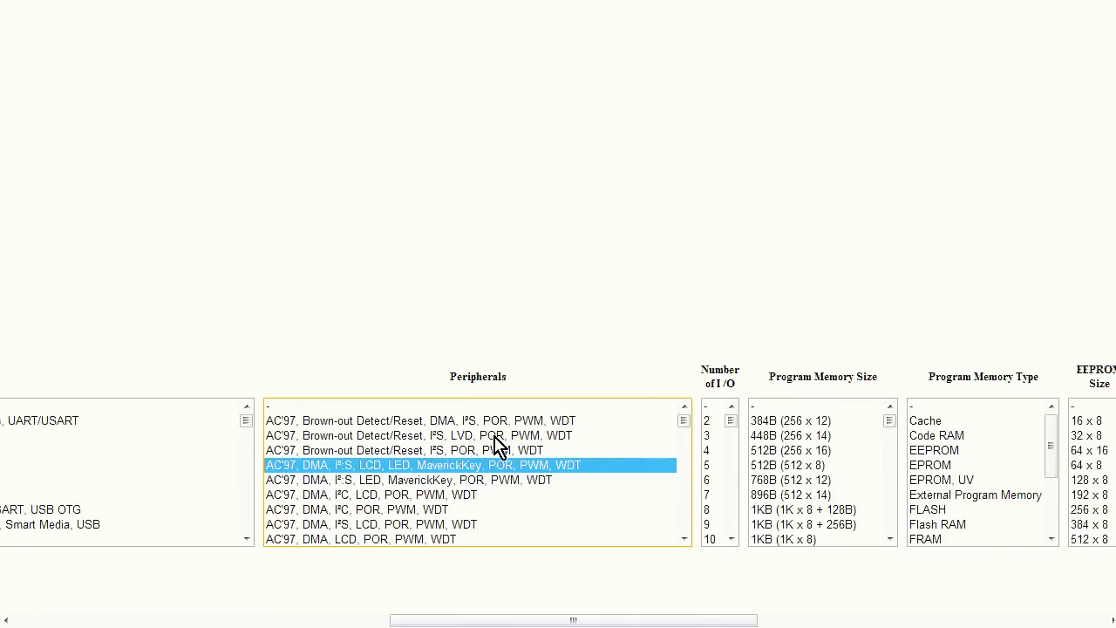
- Add the three other AC'97, DMA peripheral sets containing LCD to the selection: the I²C one, the I²S one, and the one with neither
left_click(424, 497, "ctrl")
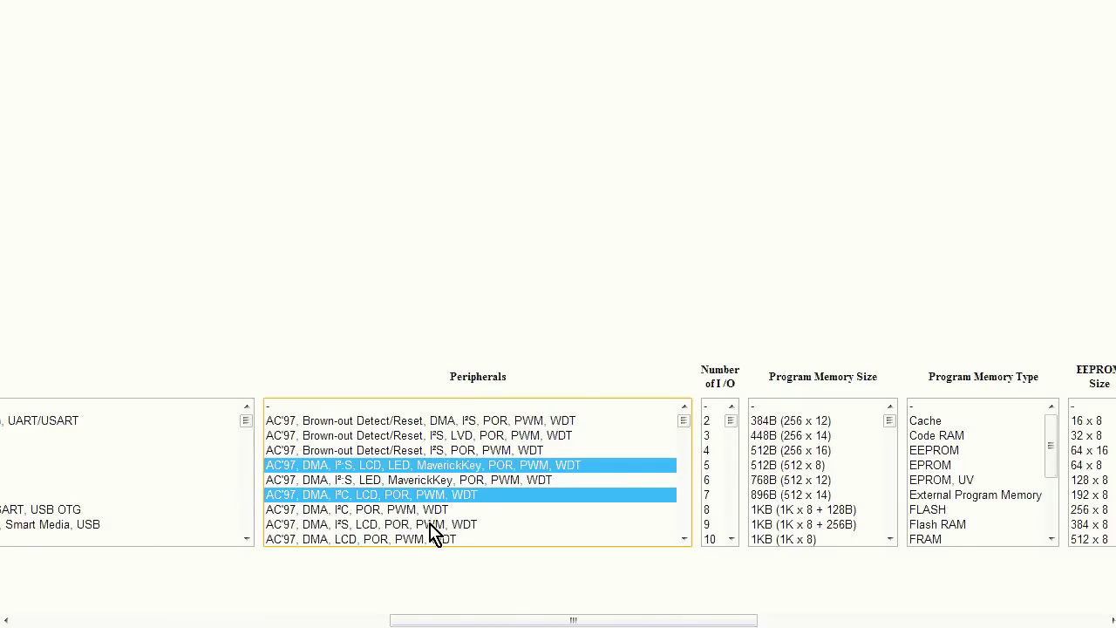
left_click(429, 523, "ctrl")
scroll(684, 424, "down", 1)
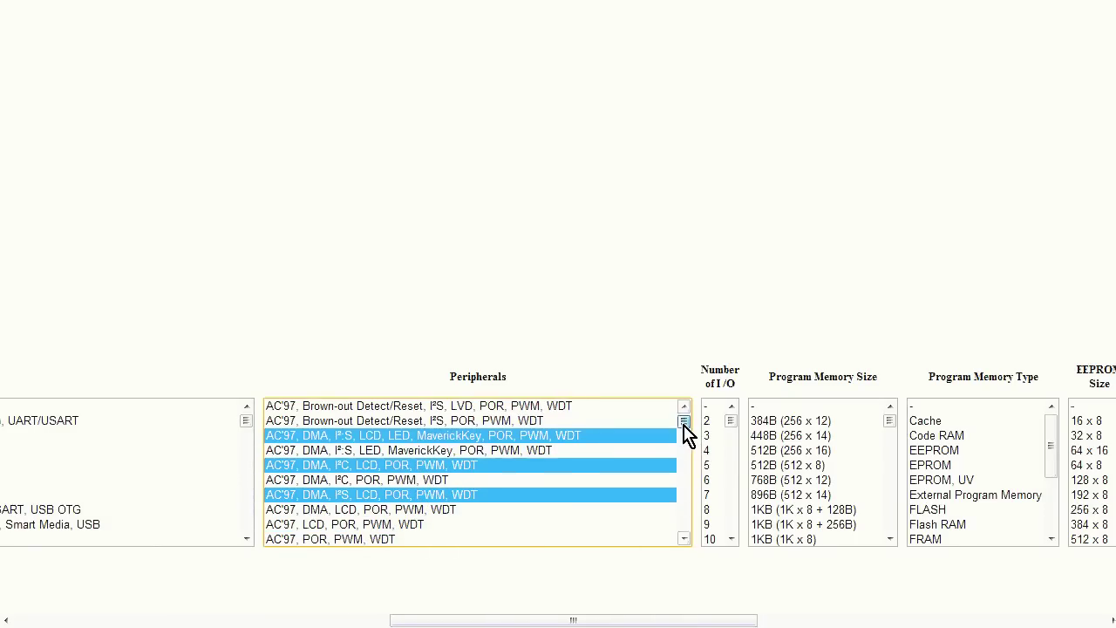
scroll(686, 431, "down", 2)
left_click(445, 436, "ctrl")
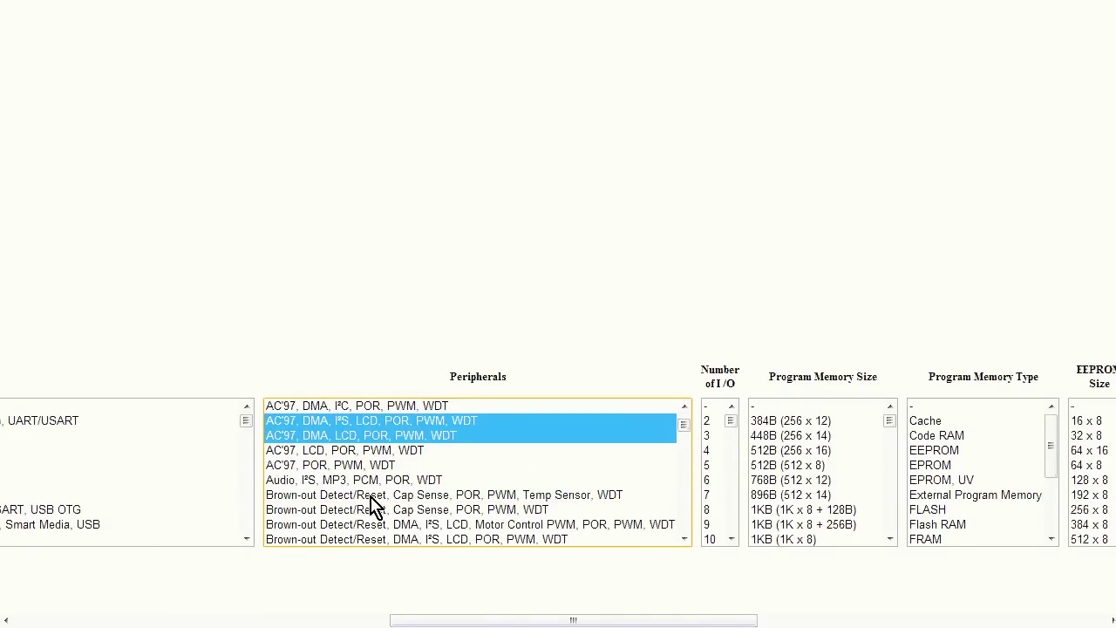
- Add the Brown-out Detect/Reset, DMA sets containing LCD to the selection: I²S with Motor Control PWM, plain I²S, IR, and LCD alone
left_click(482, 530, "ctrl")
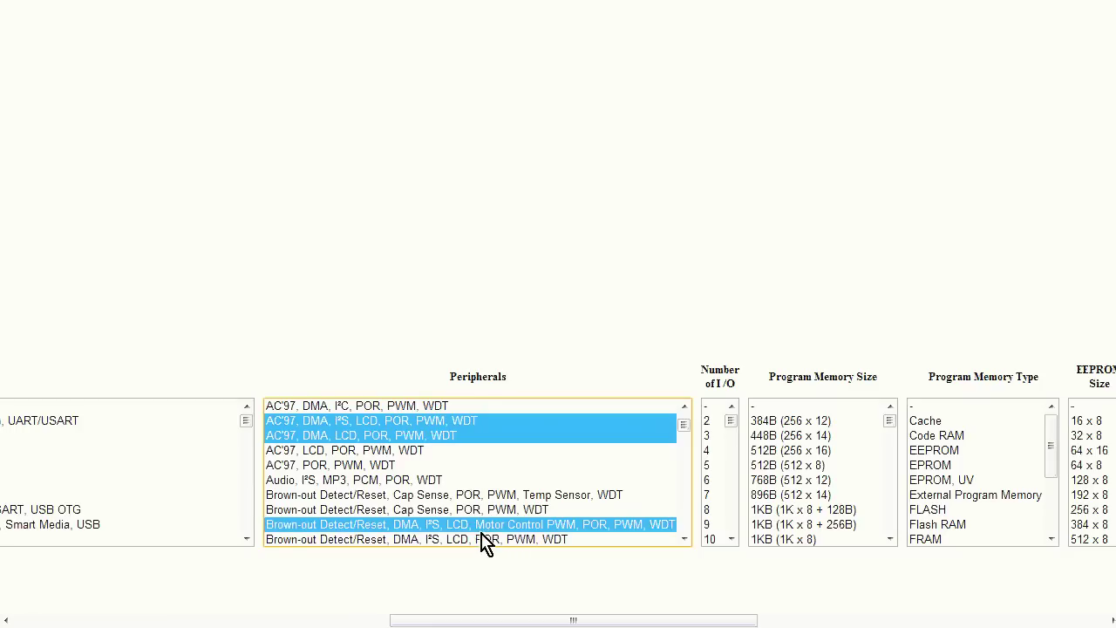
left_click(485, 539, "ctrl")
scroll(685, 434, "down", 4)
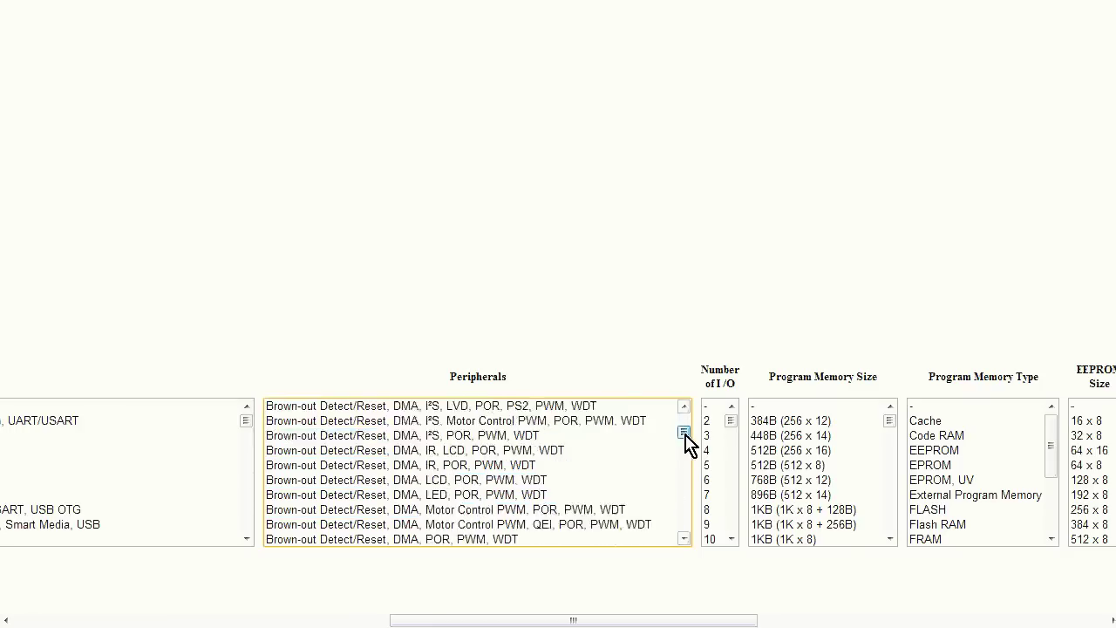
scroll(686, 436, "up", 1)
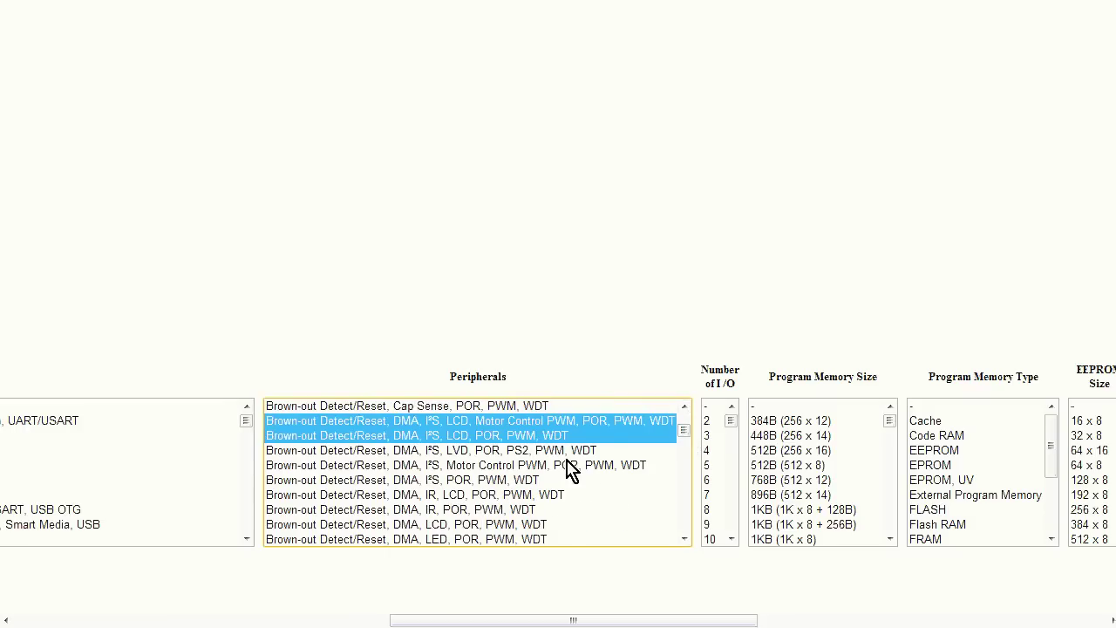
left_click(499, 497, "ctrl")
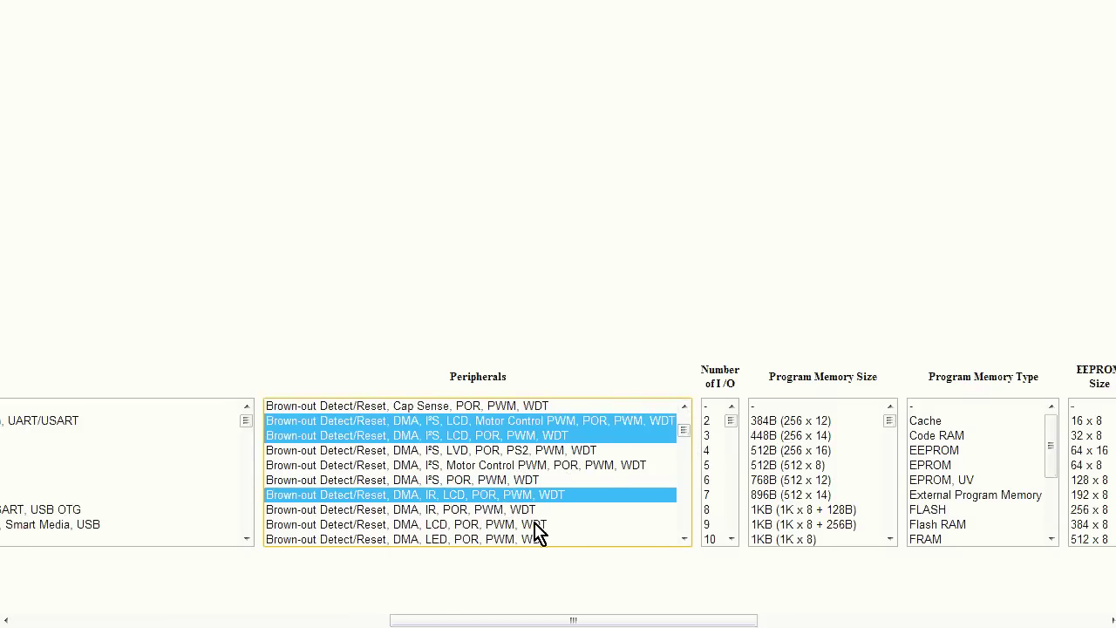
left_click(535, 524, "ctrl")
scroll(687, 443, "down", 3)
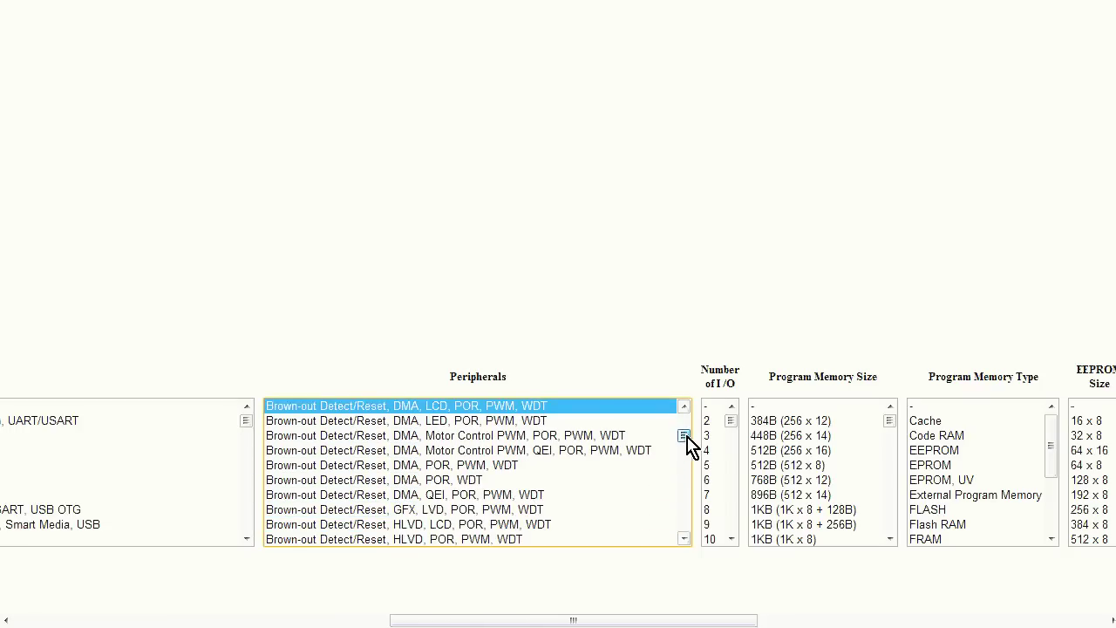
- Add the remaining peripheral sets containing LCD to the selection and apply the filters to the microcontroller search
left_click_drag(685, 436, 697, 567)
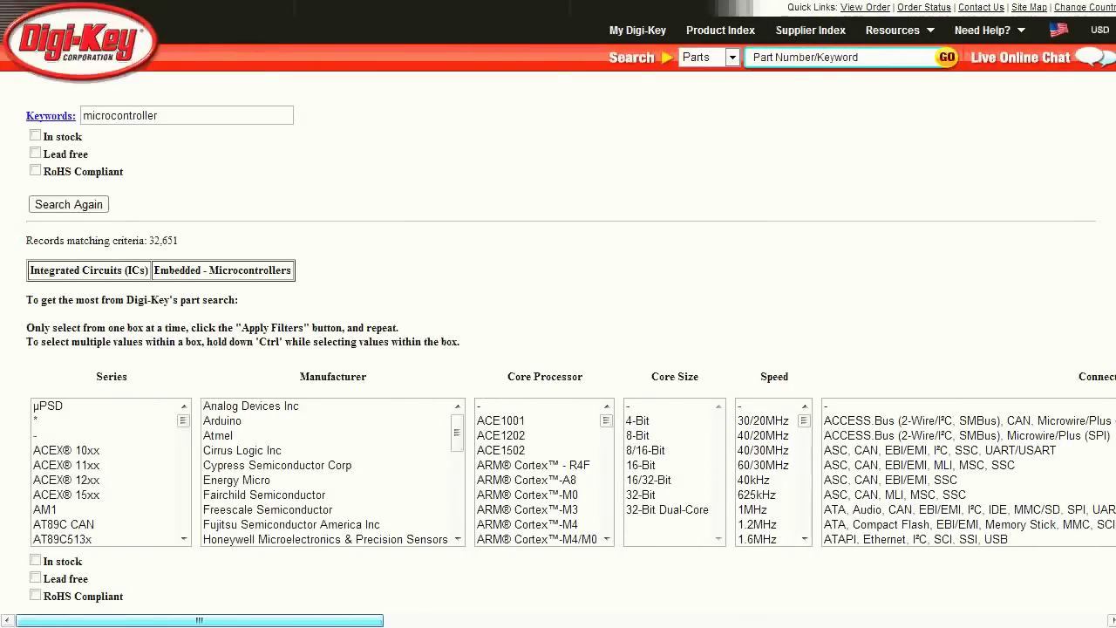
scroll(315, 379, "down", 5)
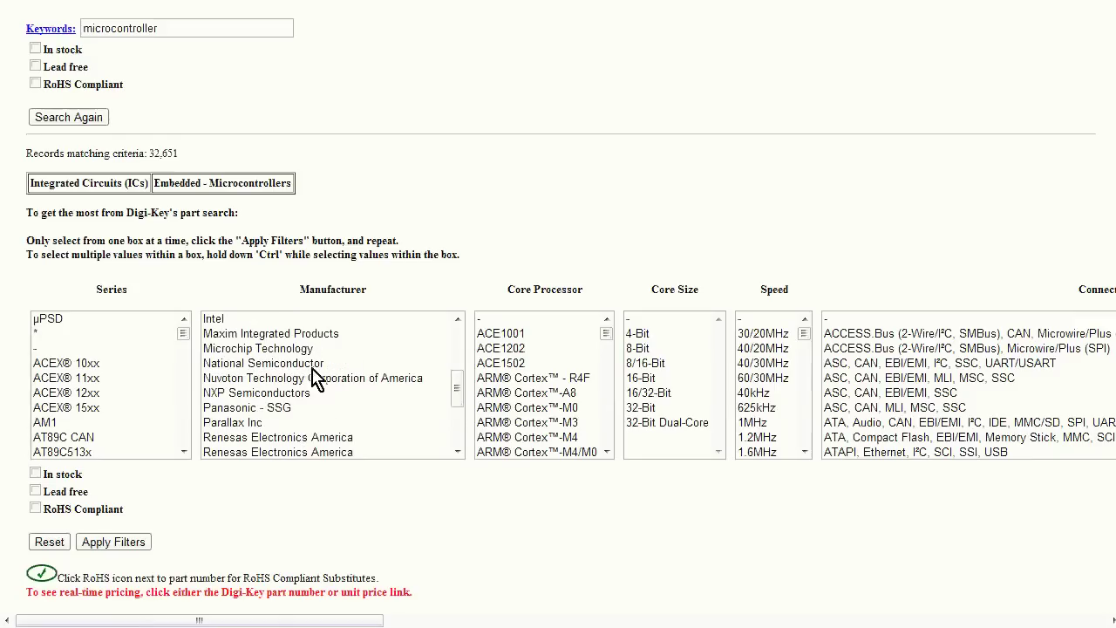
left_click(114, 548)
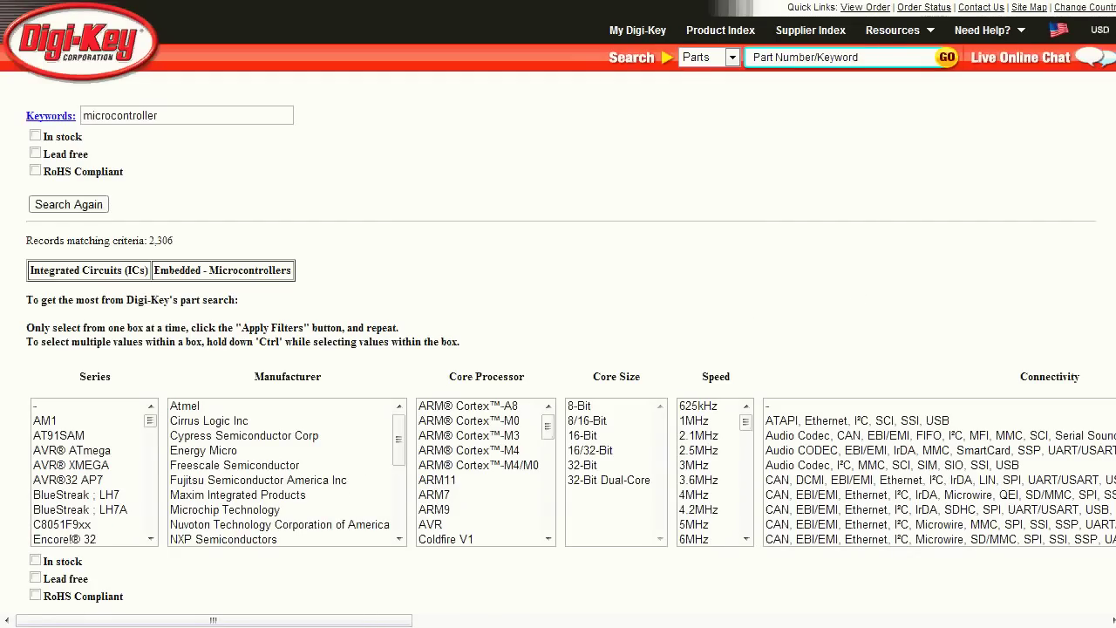
- Highlight the number of matching records and look through the list of manufacturers offering LCD-capable microcontrollers
scroll(853, 149, "down", 4)
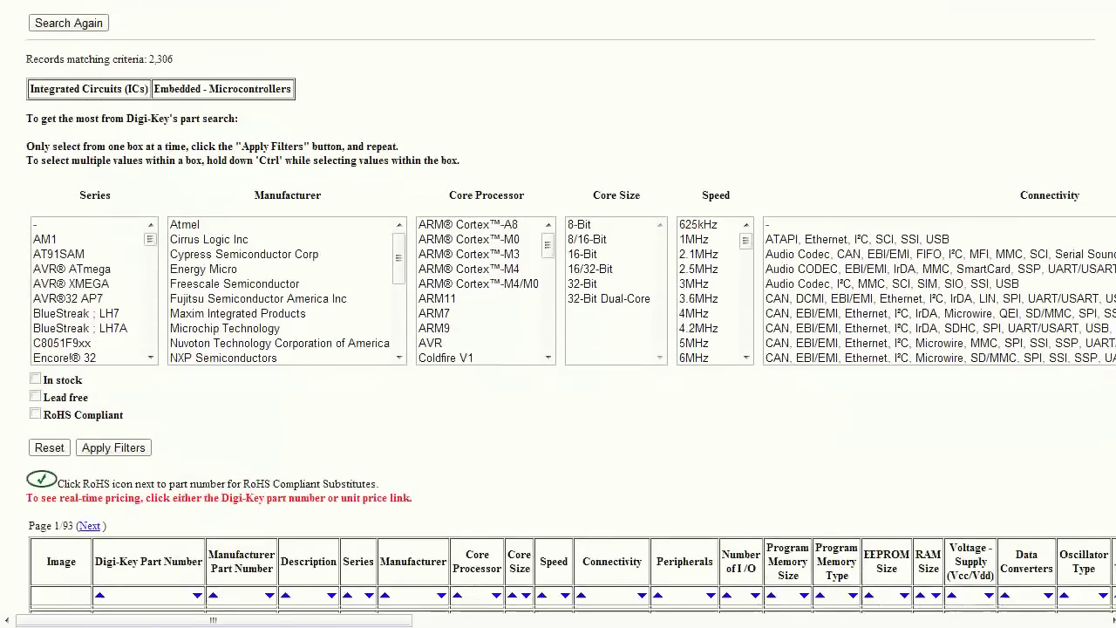
scroll(853, 149, "up", 3)
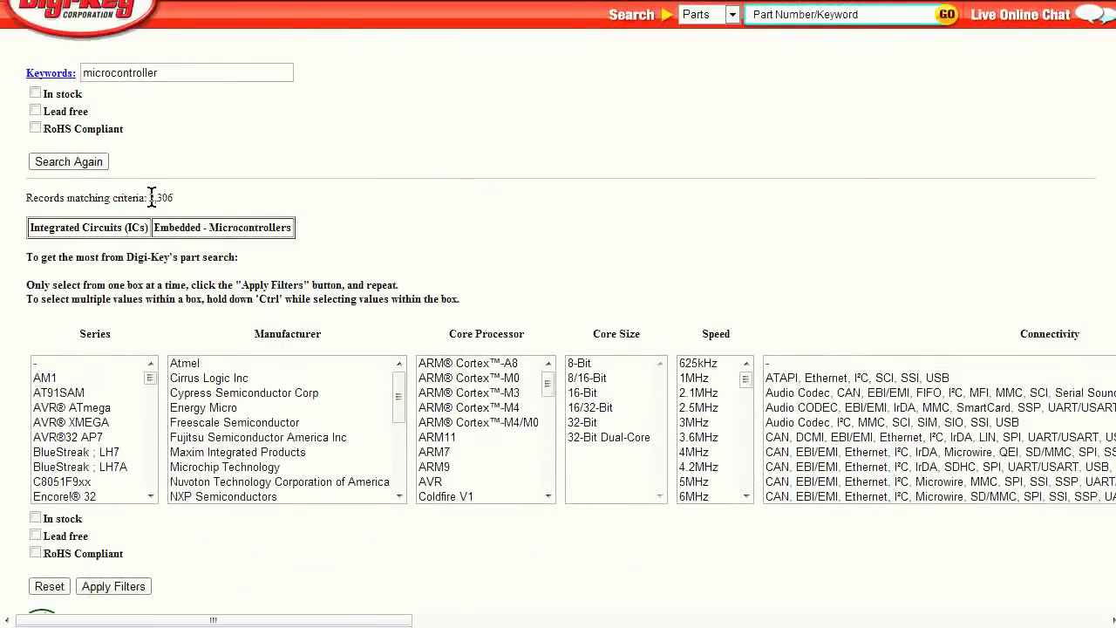
left_click_drag(151, 197, 205, 200)
scroll(1084, 149, "down", 8)
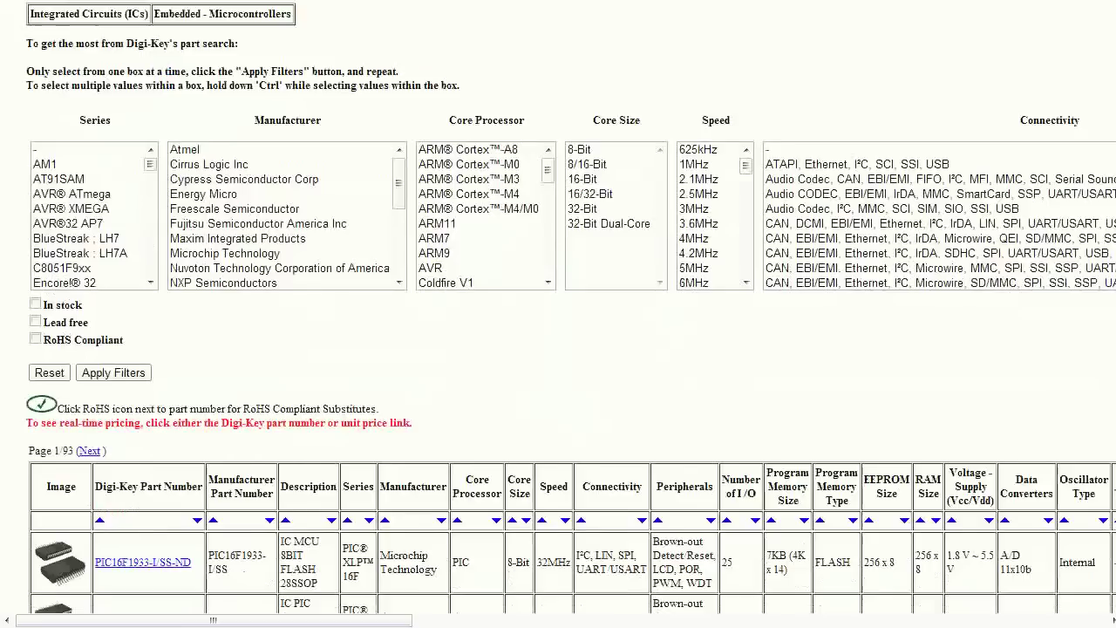
scroll(1084, 149, "up", 4)
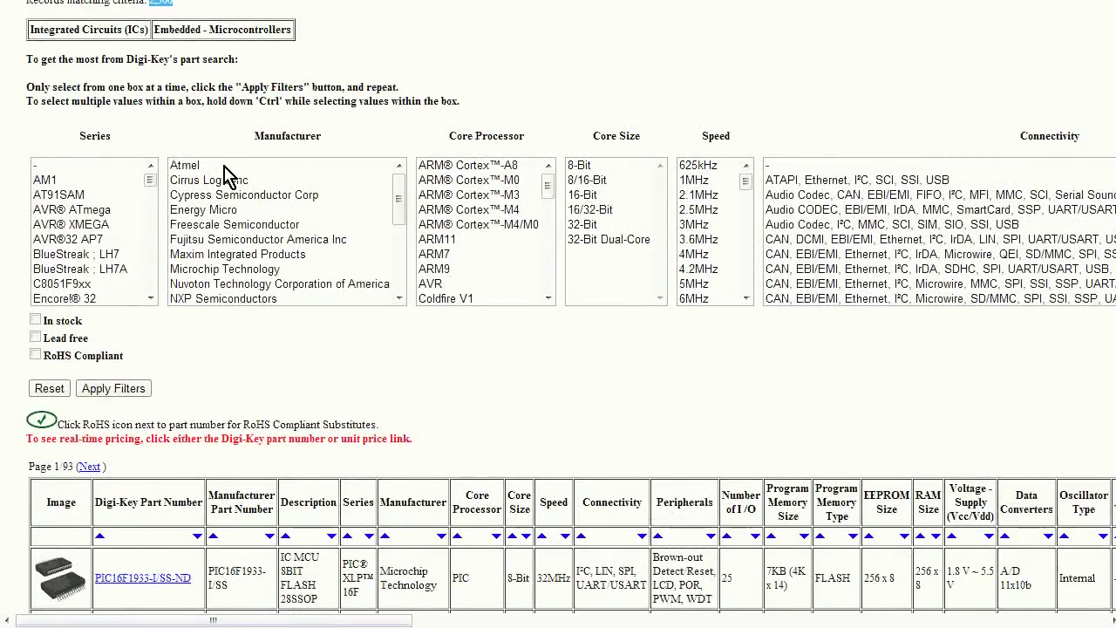
left_click(400, 196)
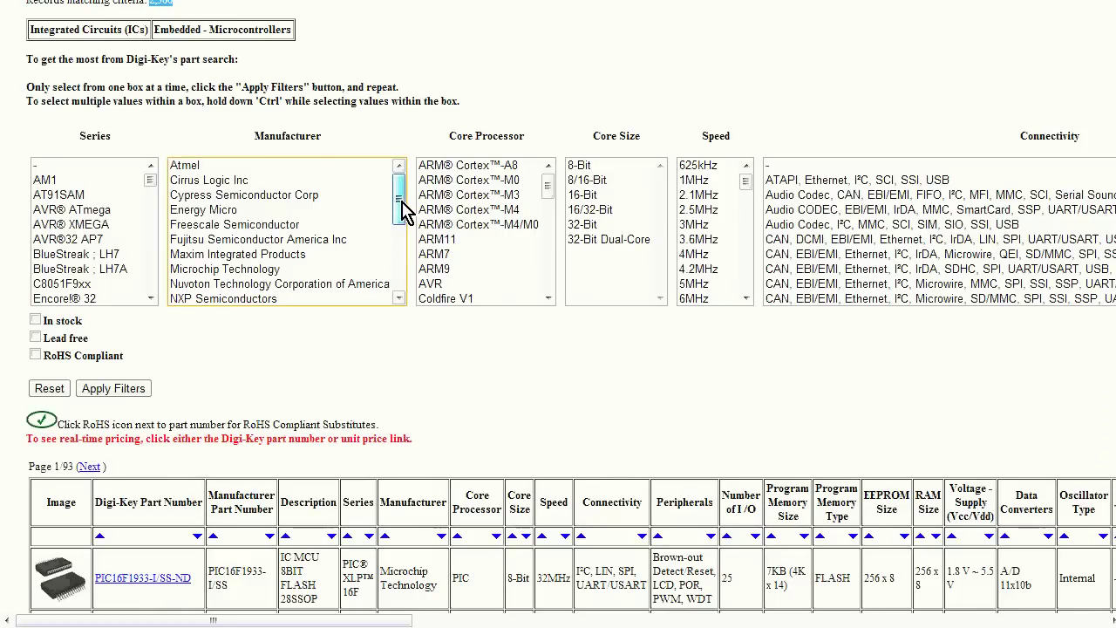
left_click_drag(404, 209, 418, 279)
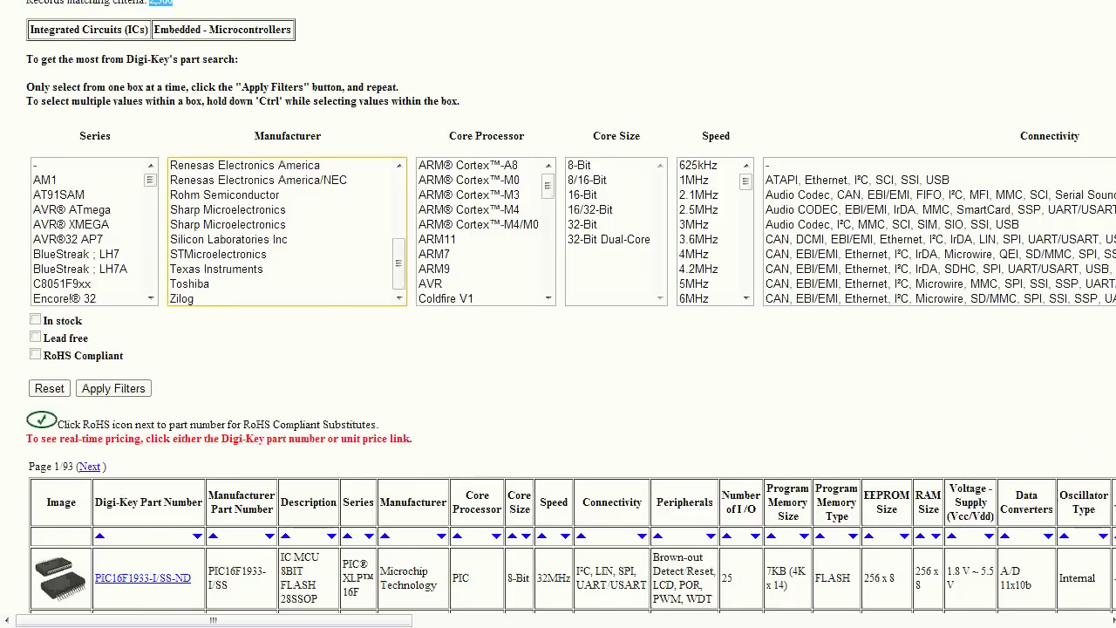
- Sort the microcontroller results by unit price in ascending order at a part quantity of 100
scroll(558, 314, "down", 5)
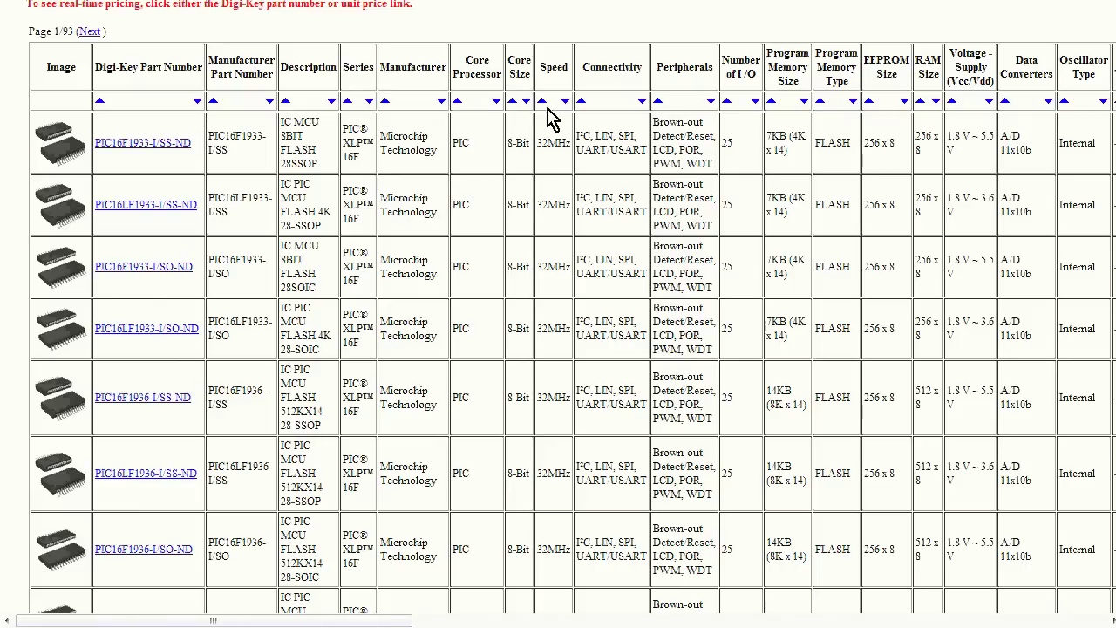
left_click_drag(338, 619, 485, 620)
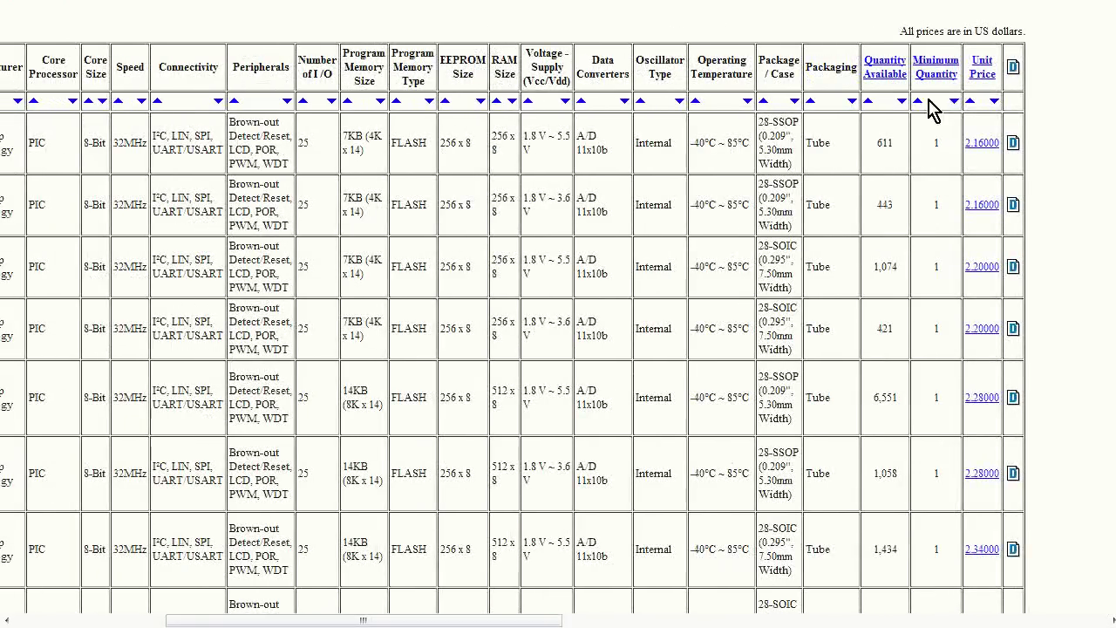
left_click(971, 102)
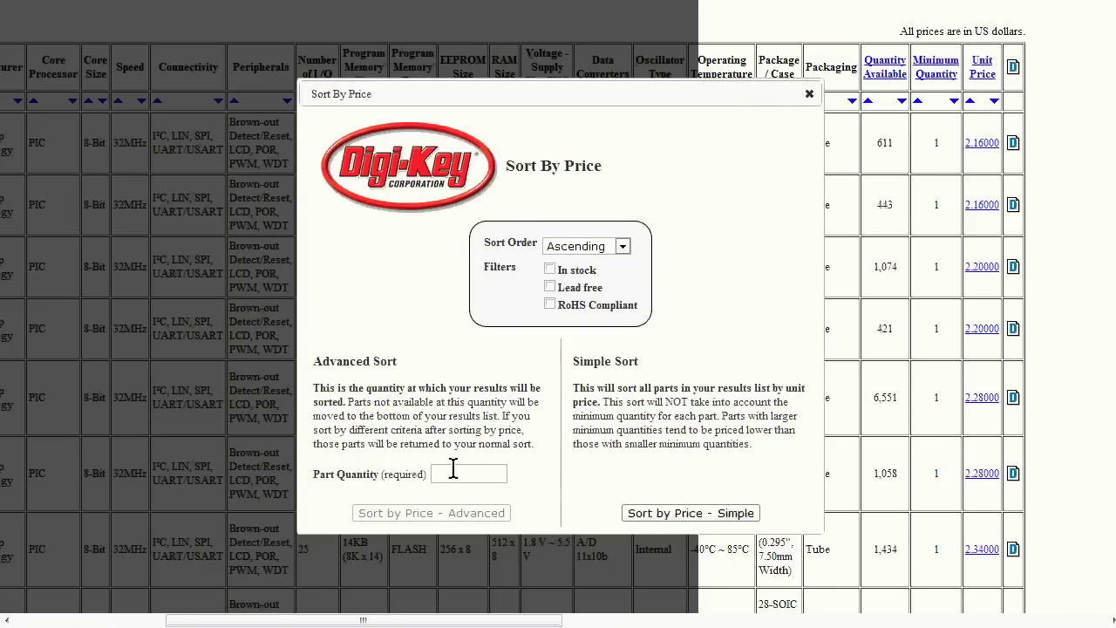
type("100")
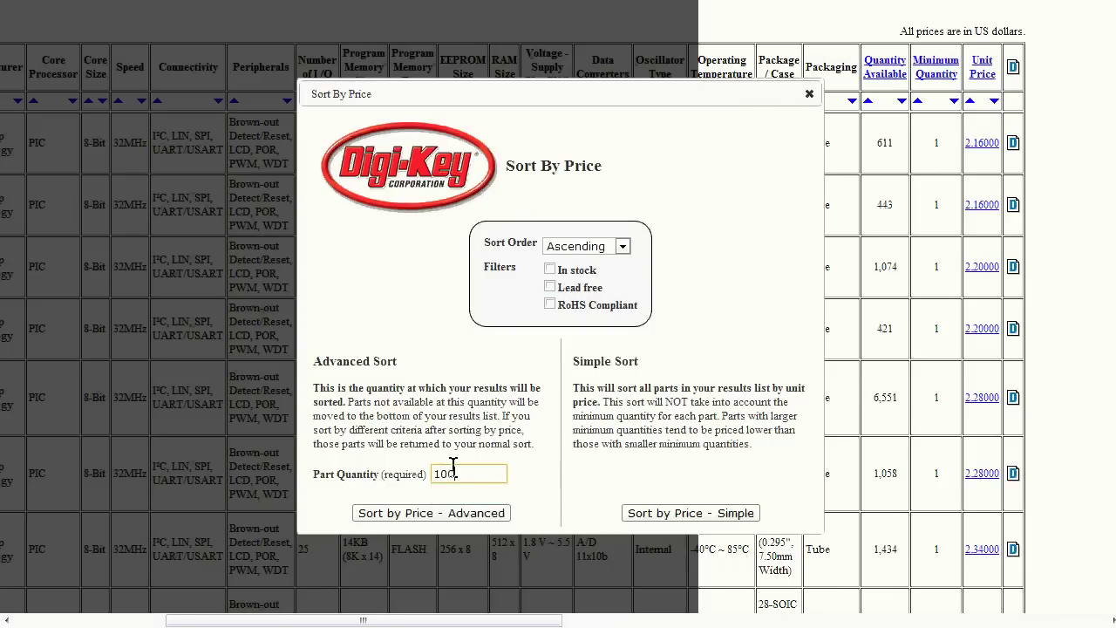
left_click(441, 513)
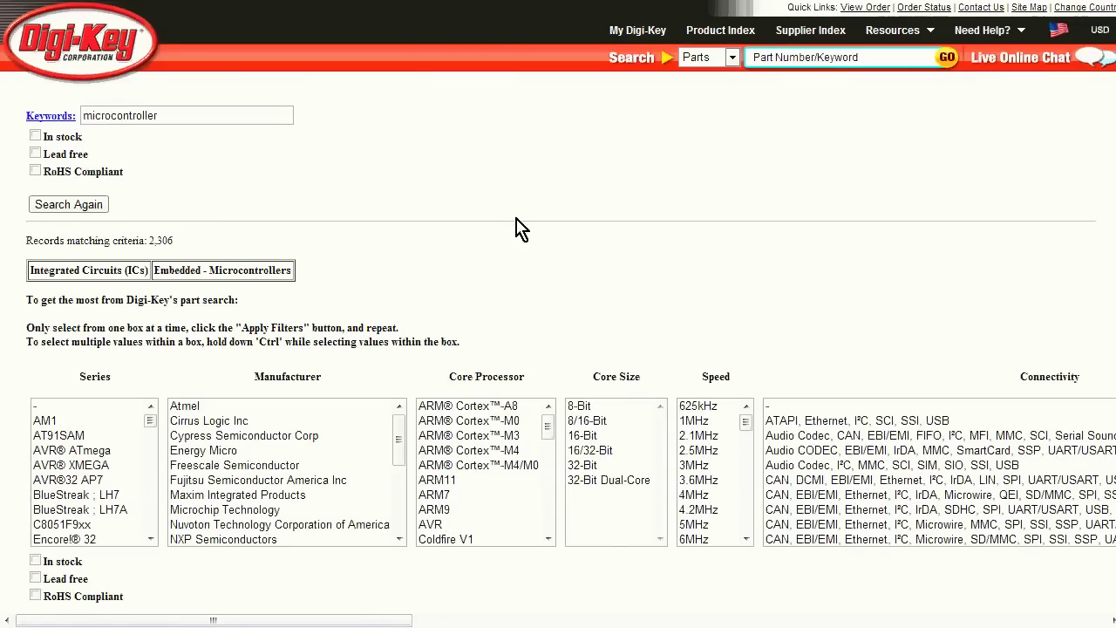
- Examine the cheapest LCD microcontrollers in the price-sorted results, comparing their manufacturer, I/O count, memory and package
scroll(513, 272, "down", 2)
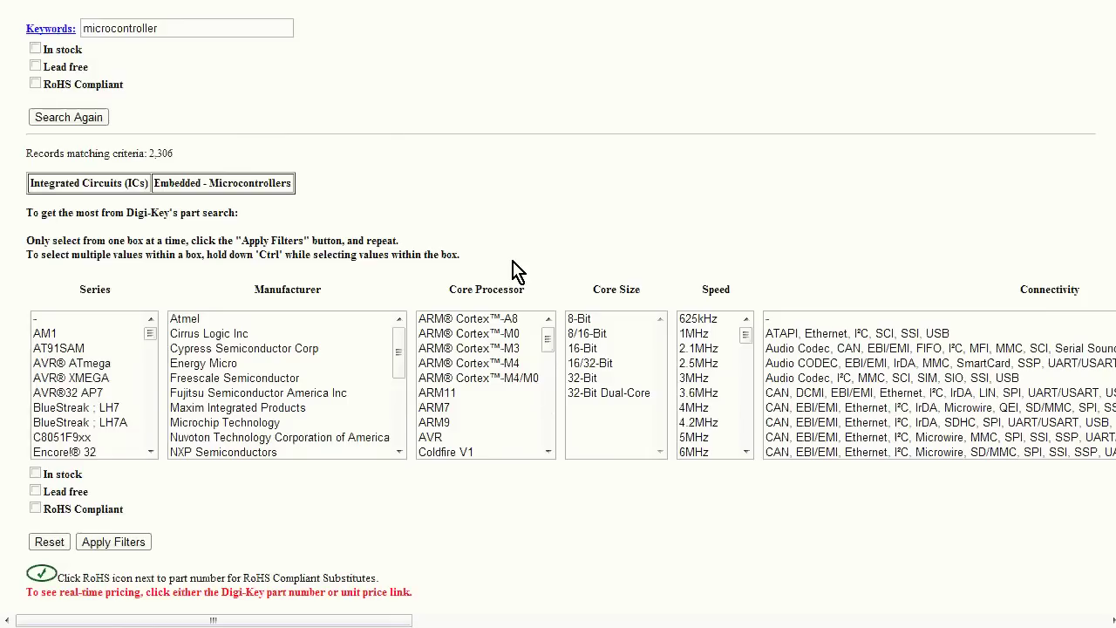
scroll(512, 273, "down", 3)
scroll(511, 431, "down", 5)
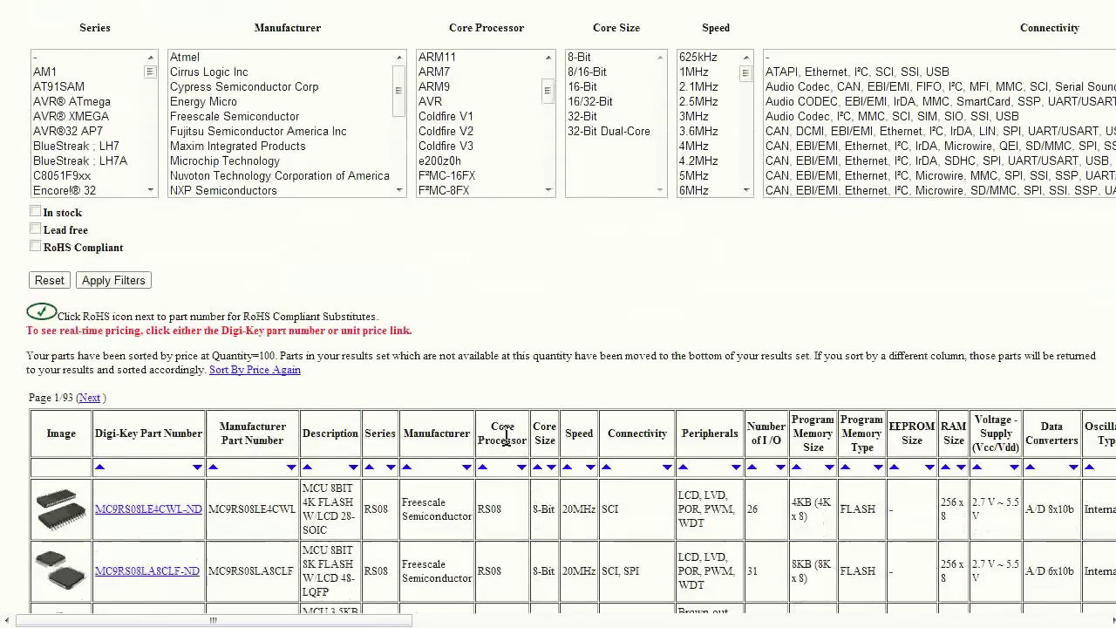
scroll(511, 445, "down", 4)
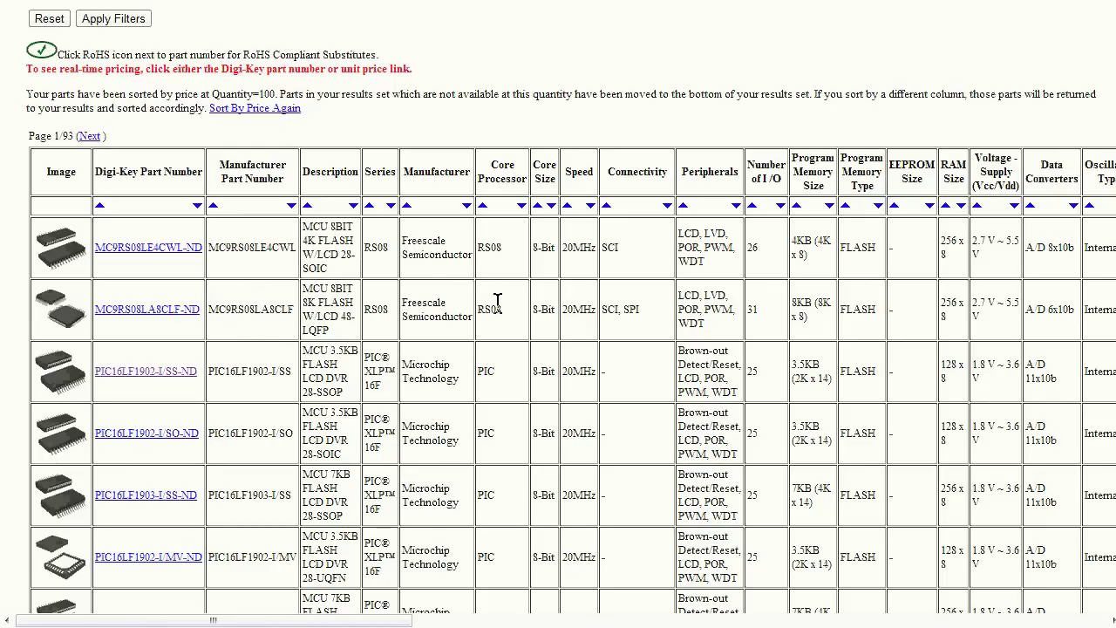
left_click_drag(360, 621, 413, 625)
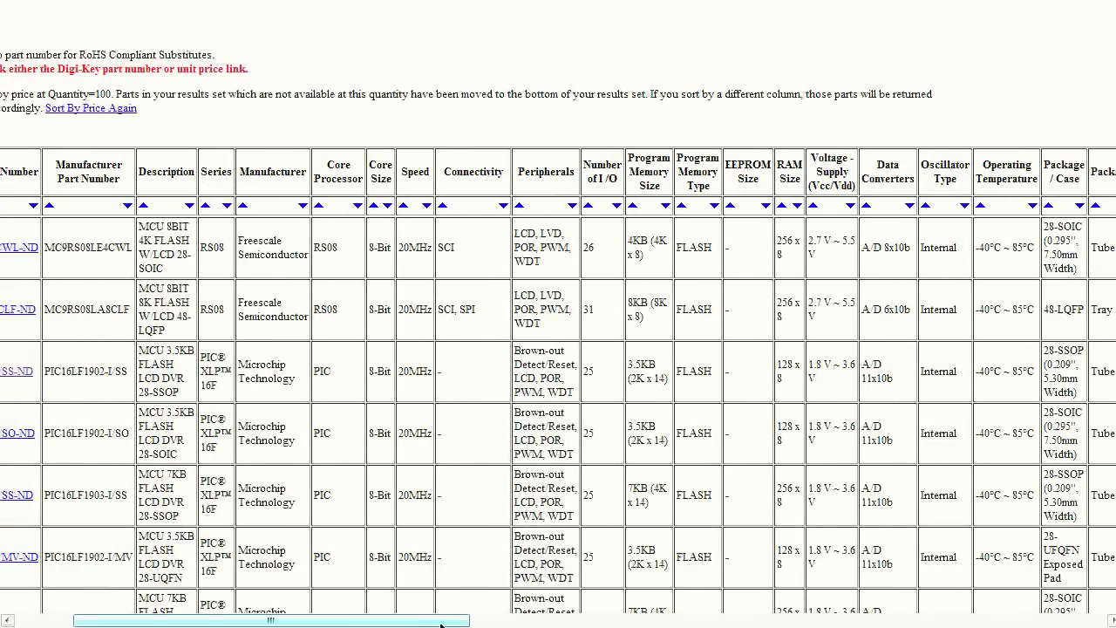
left_click_drag(271, 621, 214, 621)
- Filter the microcontrollers by number of I/O, selecting every value from 30 through 102, and apply the filters
scroll(384, 334, "up", 5)
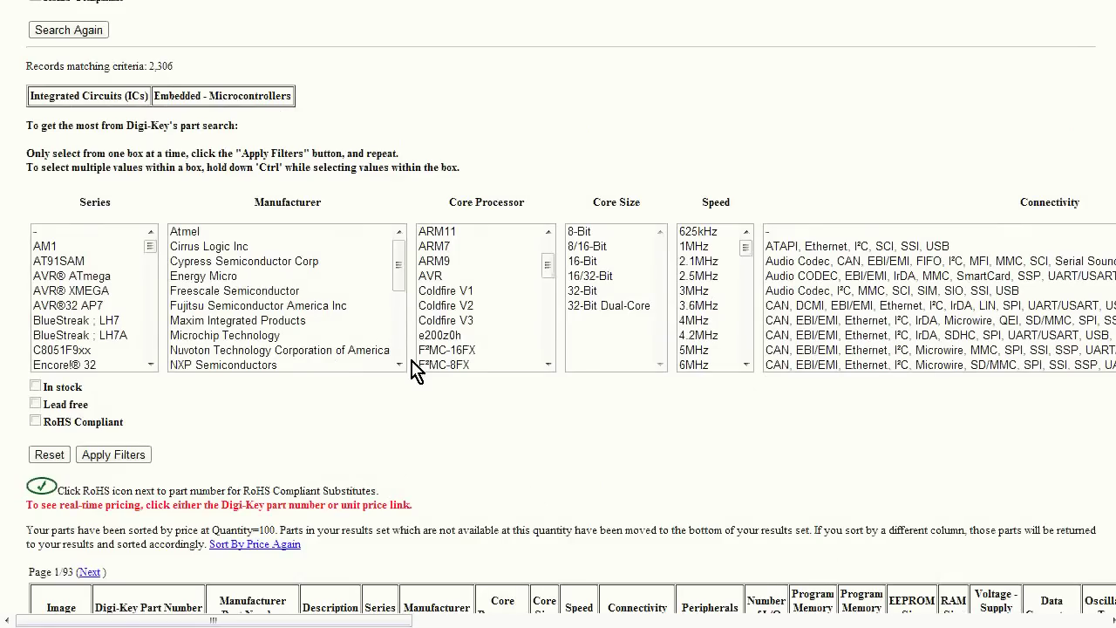
left_click_drag(334, 621, 660, 625)
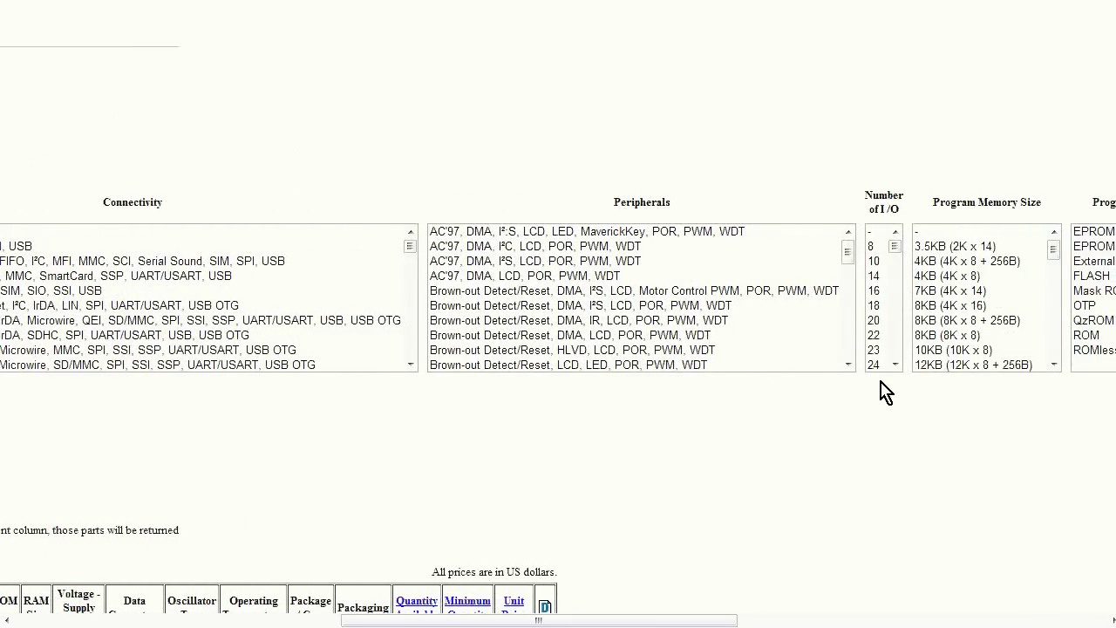
left_click(895, 248)
left_click_drag(895, 247, 896, 258)
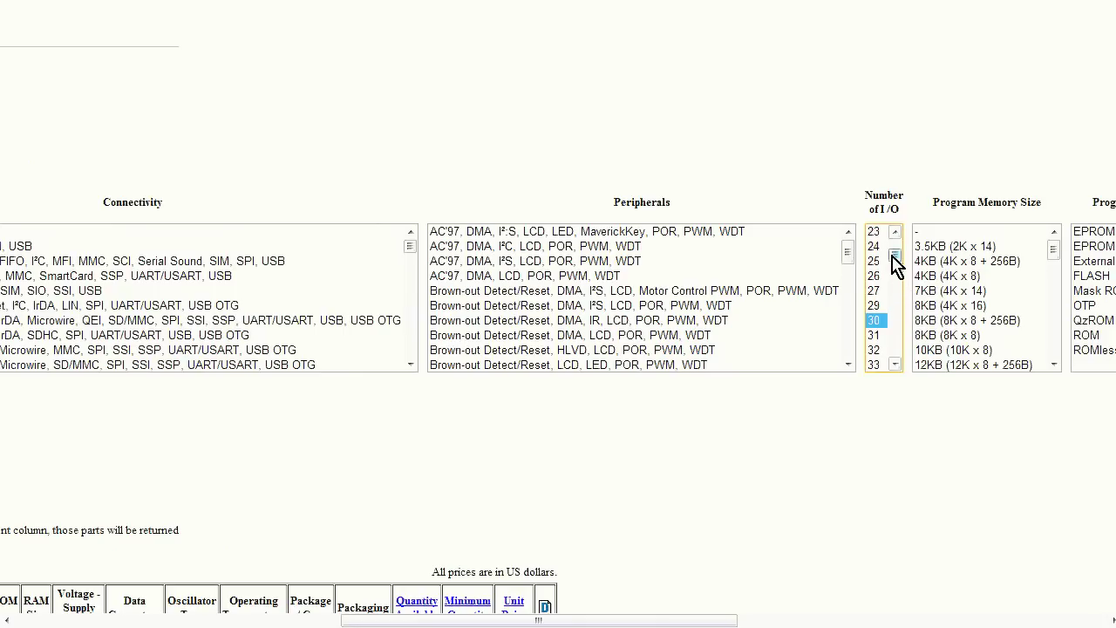
left_click_drag(894, 255, 883, 328)
left_click(881, 321, "shift")
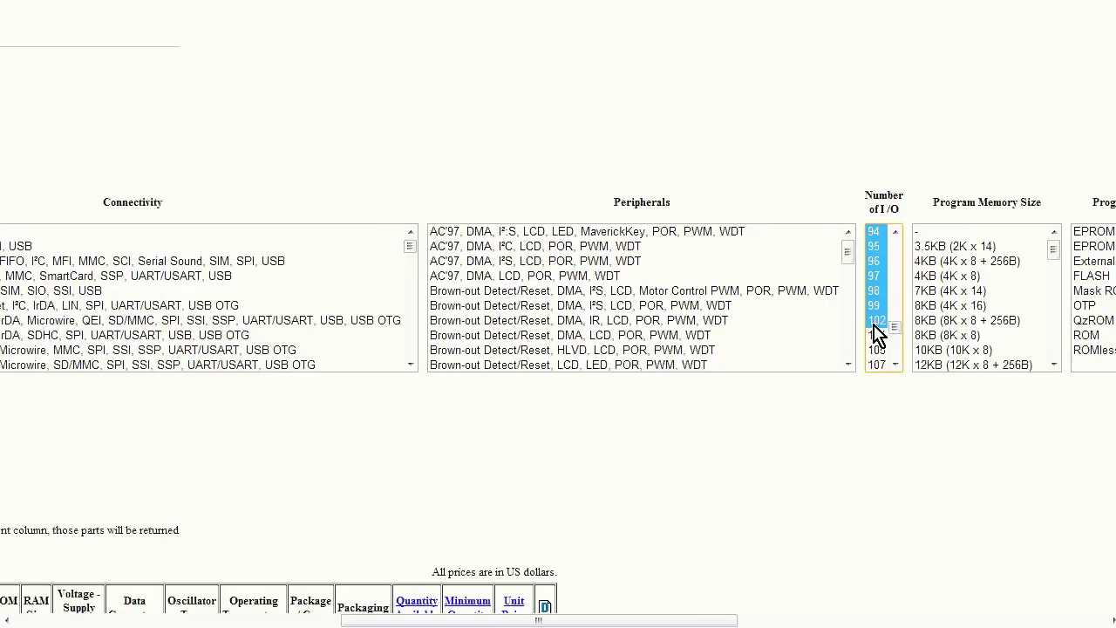
left_click_drag(505, 621, 165, 621)
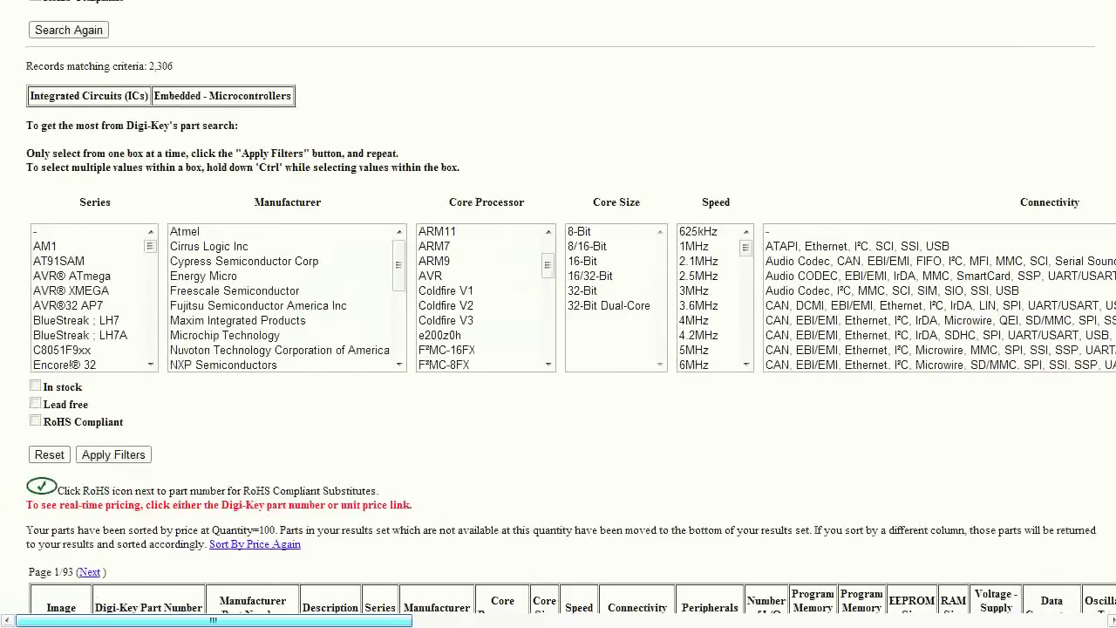
left_click(122, 462)
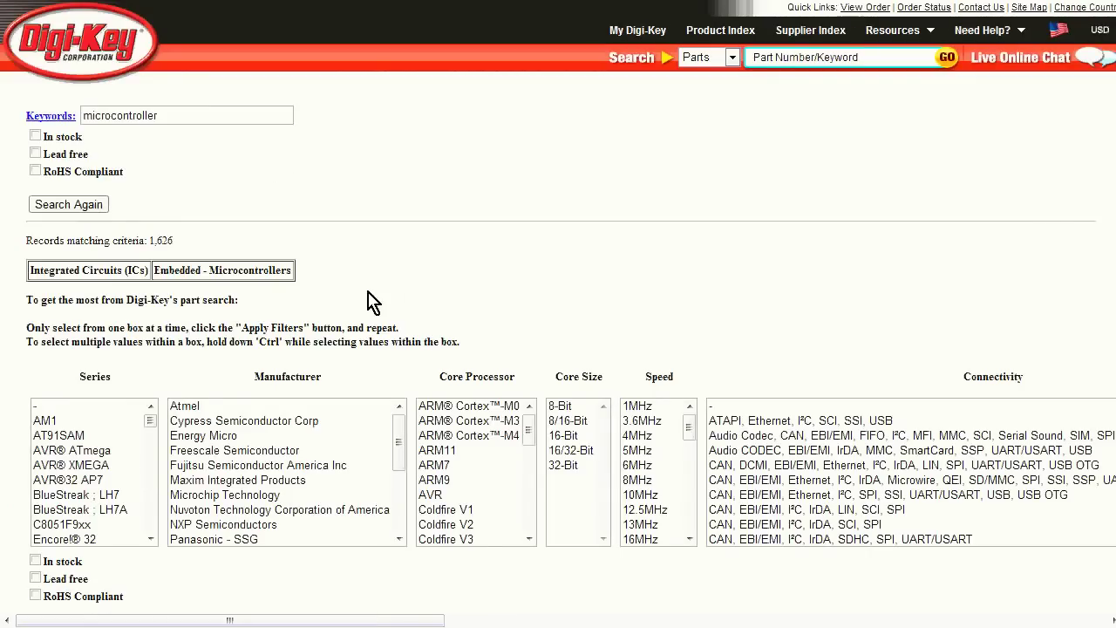
- Check the I/O counts, packages, available quantities and 100-piece unit prices of the first filtered microcontrollers
scroll(369, 301, "down", 6)
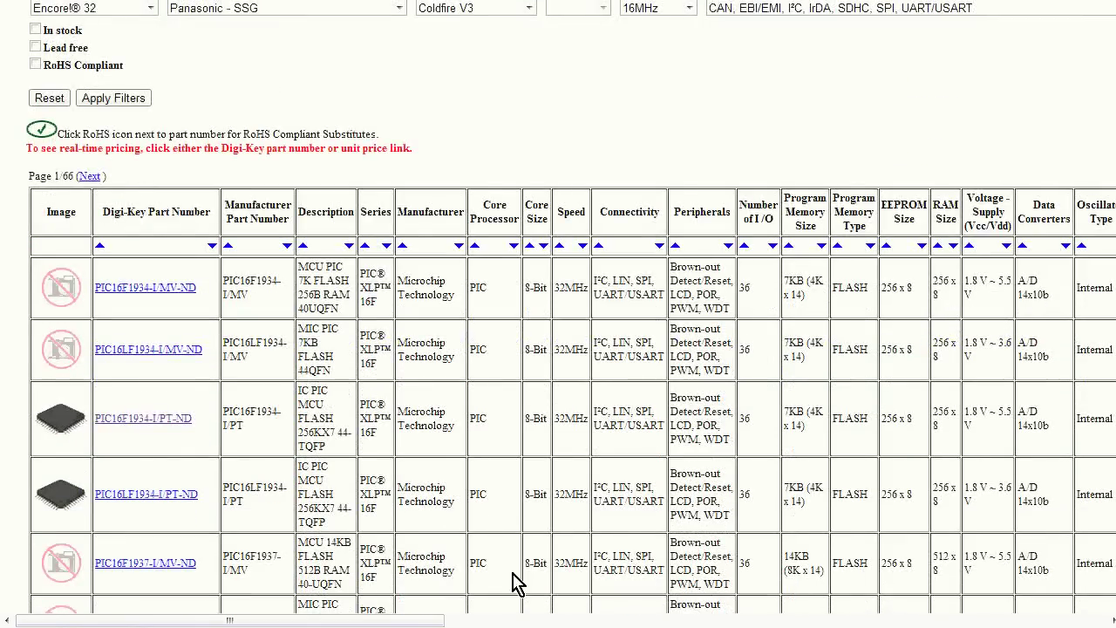
left_click_drag(413, 623, 605, 623)
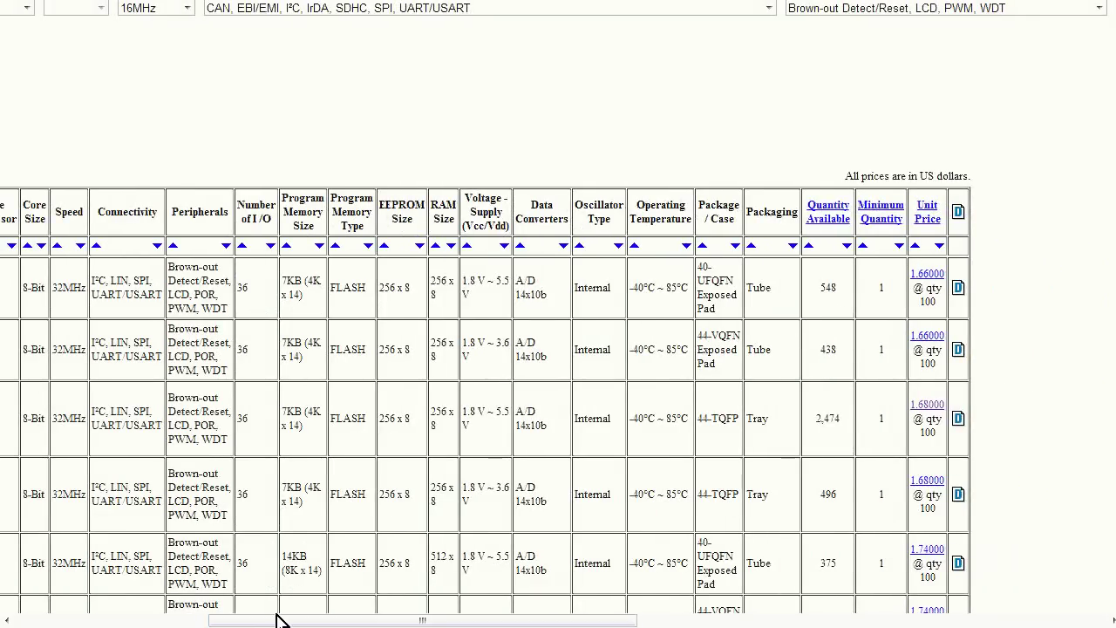
left_click_drag(279, 621, 87, 621)
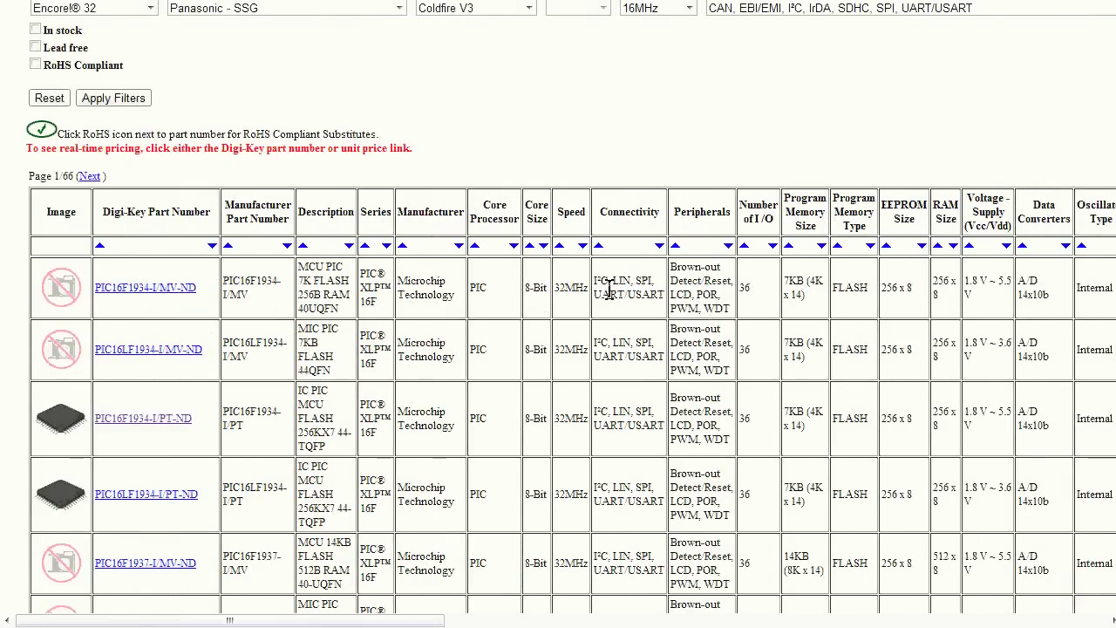
- Review the remaining microcontrollers on the first page of filtered results, comparing I/O count, memory and package
scroll(513, 401, "down", 10)
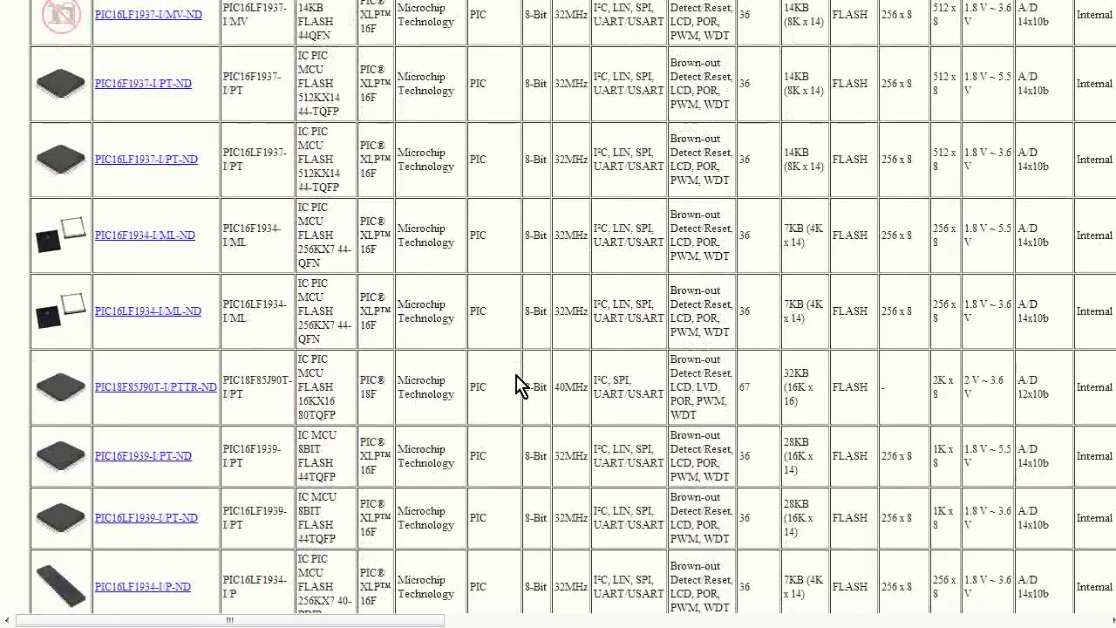
scroll(519, 387, "down", 2)
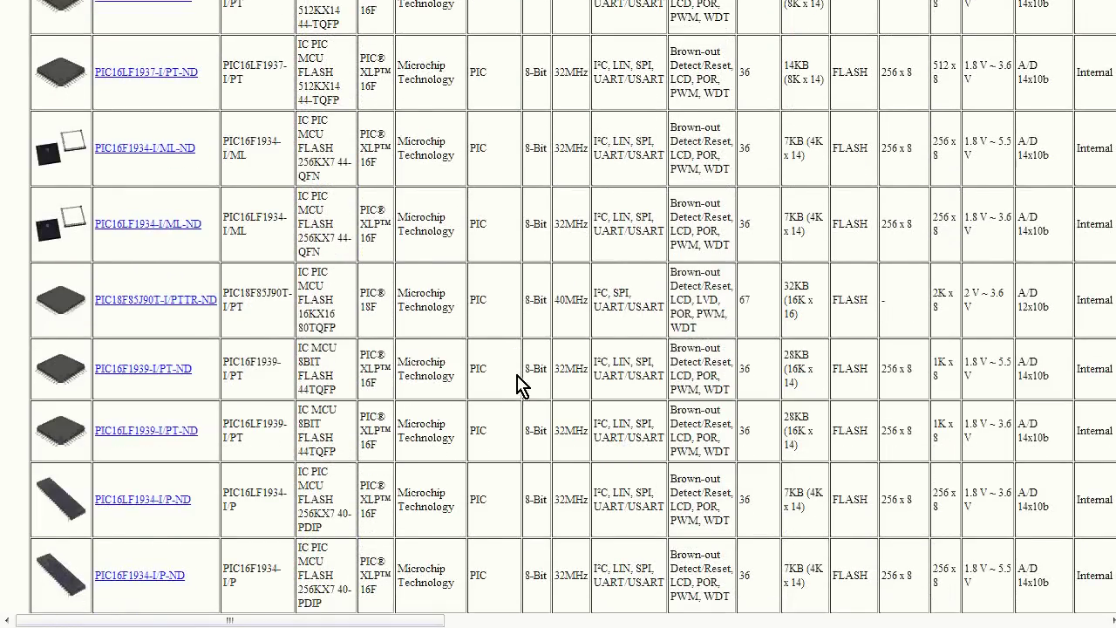
scroll(486, 347, "down", 6)
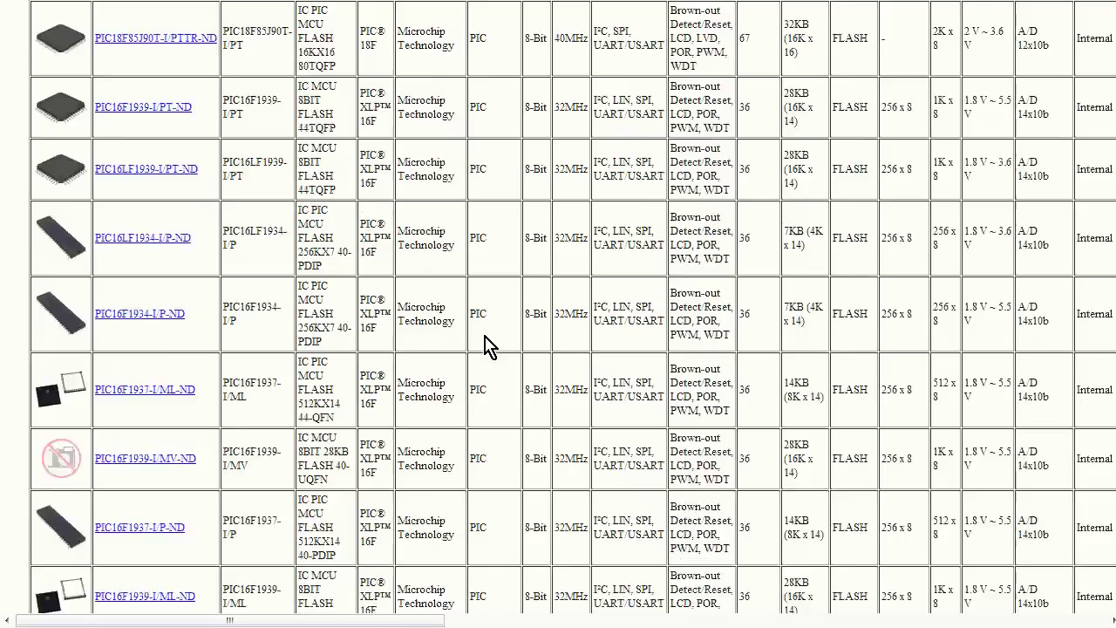
scroll(486, 348, "down", 4)
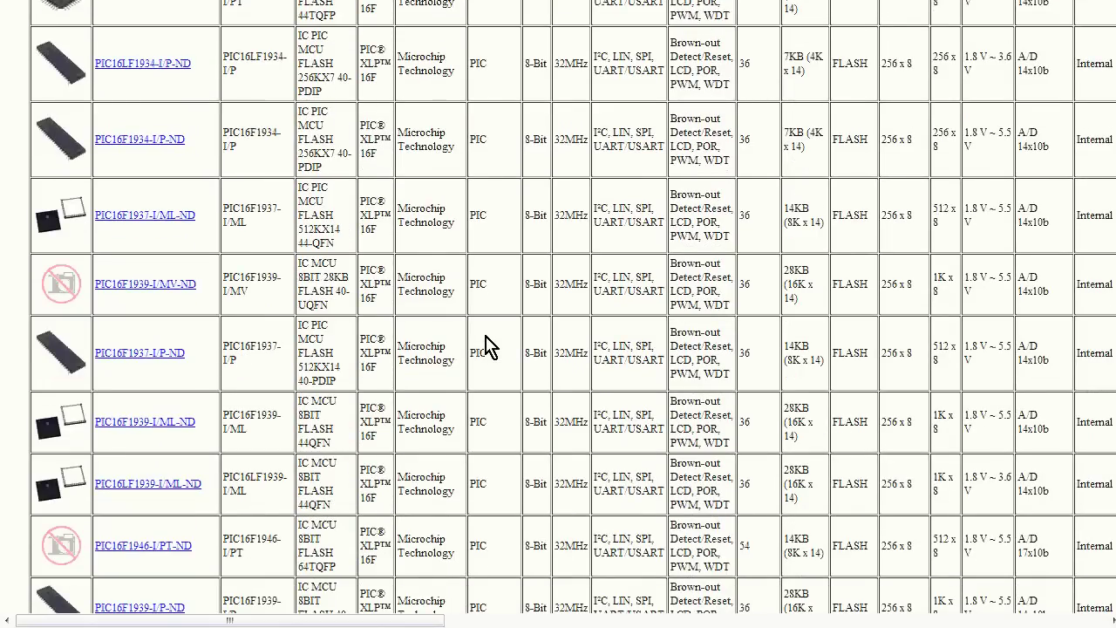
scroll(486, 347, "down", 8)
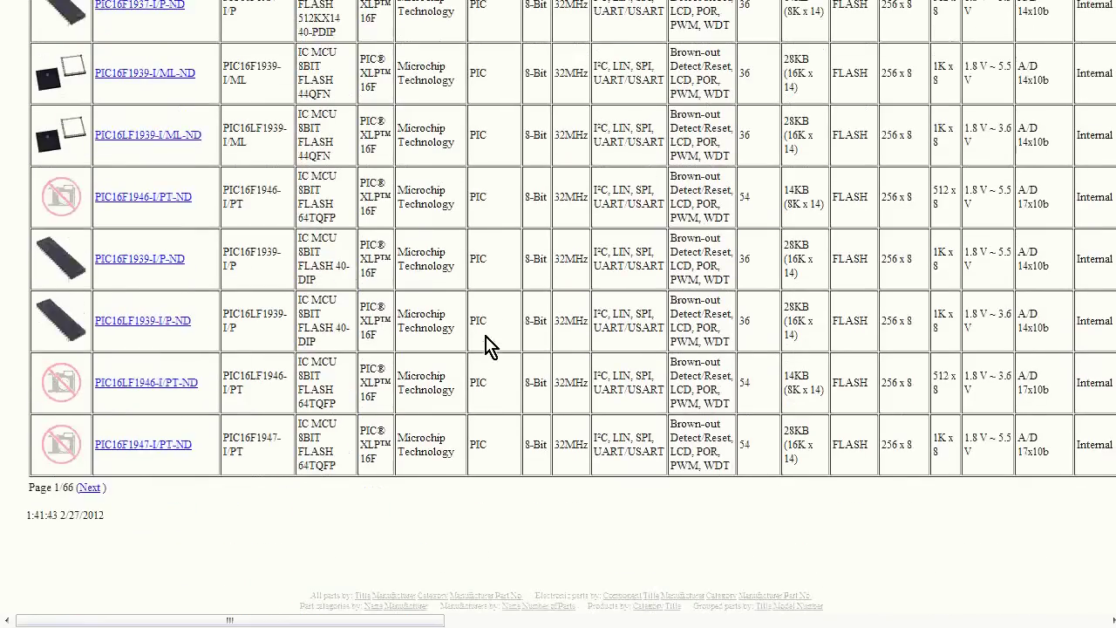
- Open the second page of filtered results and scan it down to the NXP LPC11D14FBD100/302
left_click(91, 488)
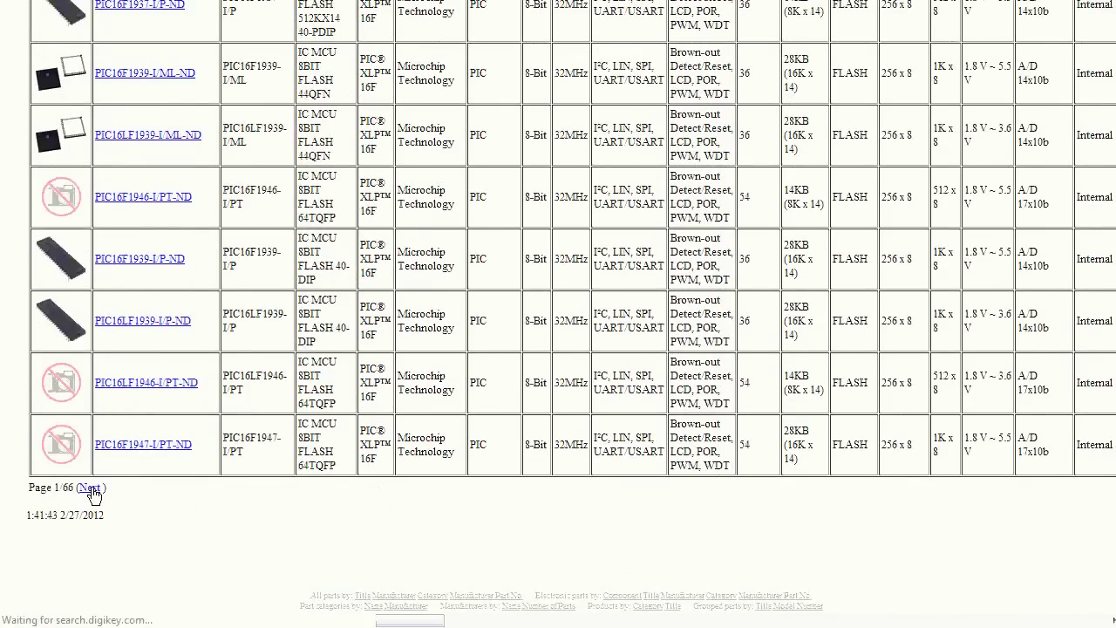
scroll(392, 568, "down", 3)
scroll(412, 475, "down", 15)
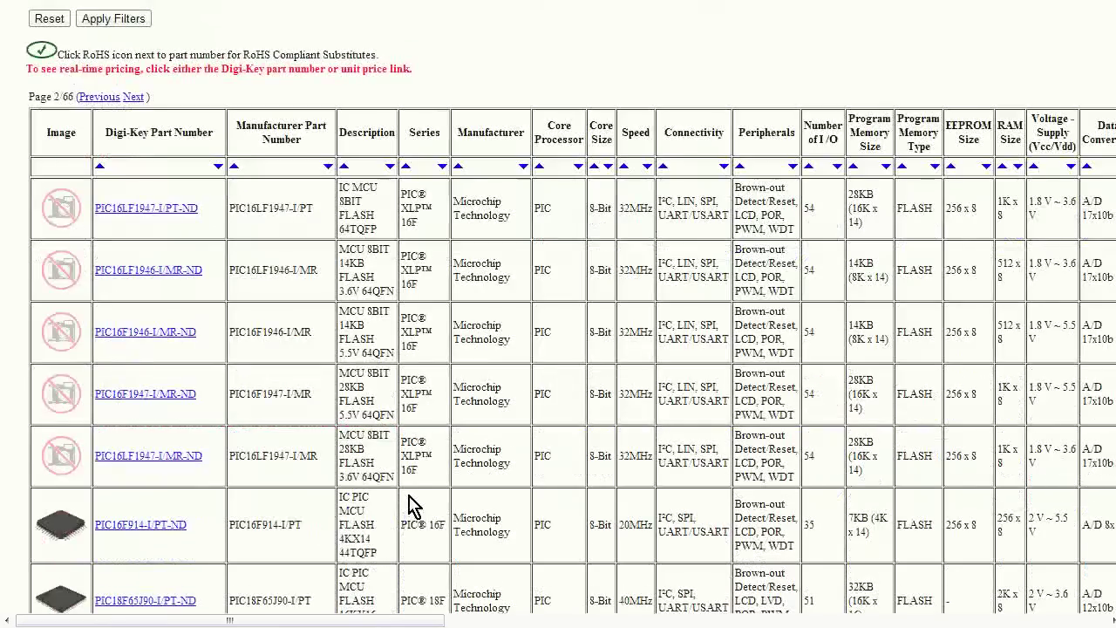
scroll(412, 475, "down", 3)
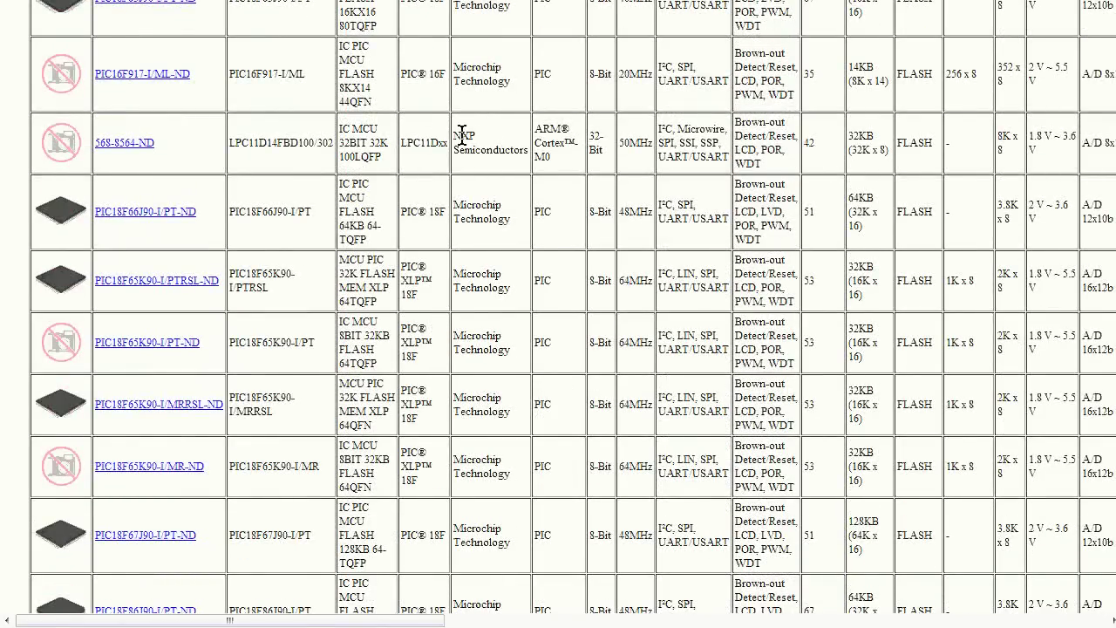
scroll(458, 179, "up", 1)
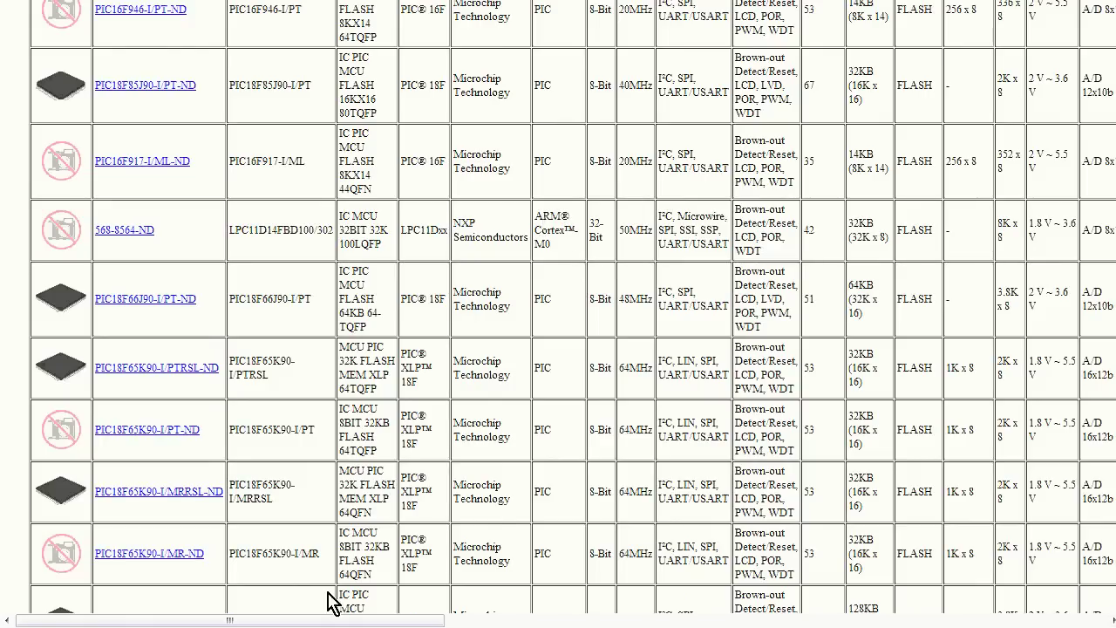
- Check the package, available quantity and 100-piece unit price of the NXP LPC11D14FBD100/302
left_click_drag(334, 620, 501, 620)
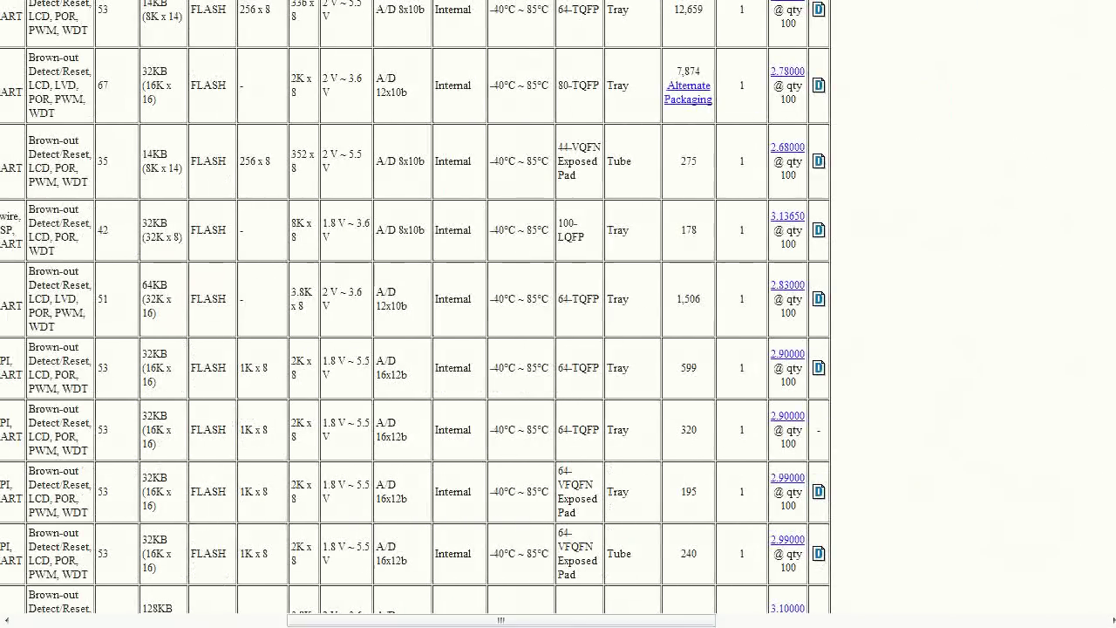
left_click_drag(422, 231, 798, 243)
left_click(801, 251)
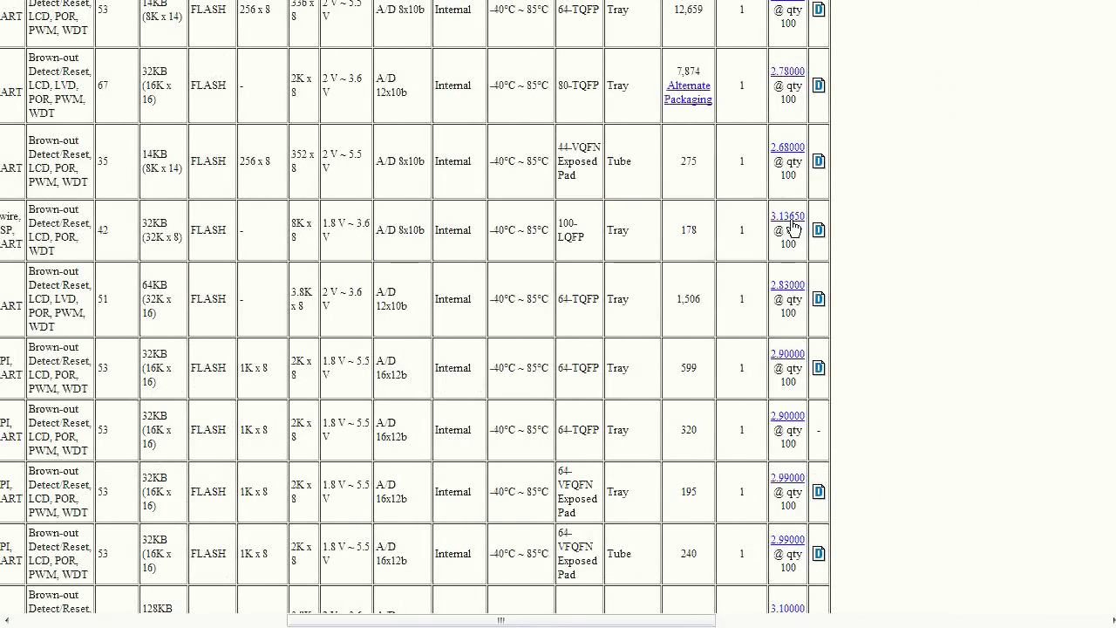
left_click_drag(625, 619, 122, 620)
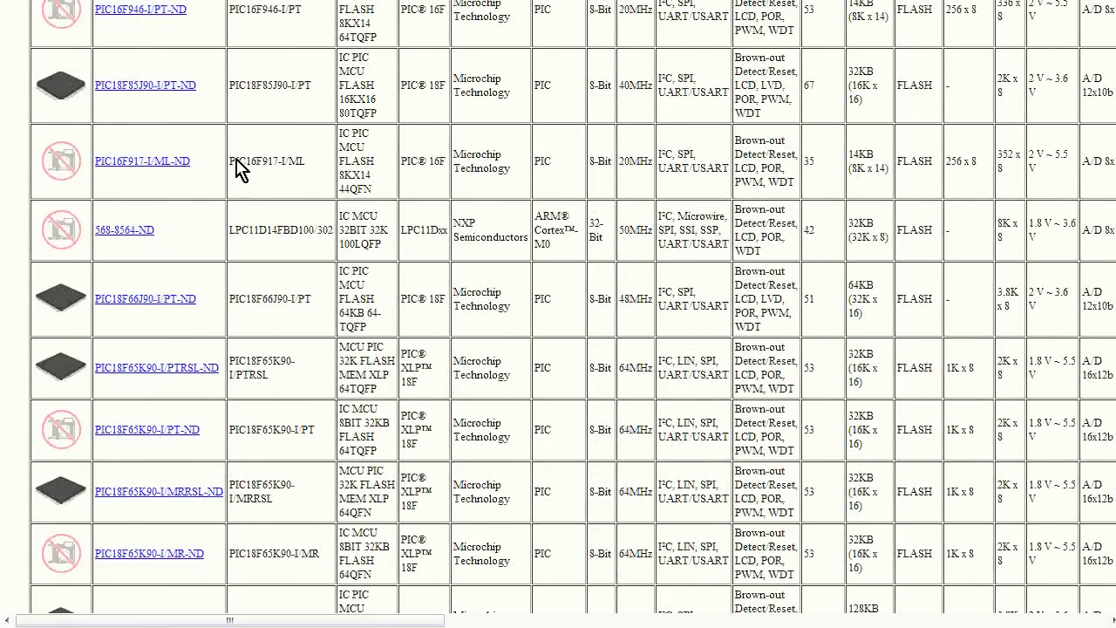
- Return to the first page of the I/O-filtered microcontroller results and its first listed parts
key("alt+Left")
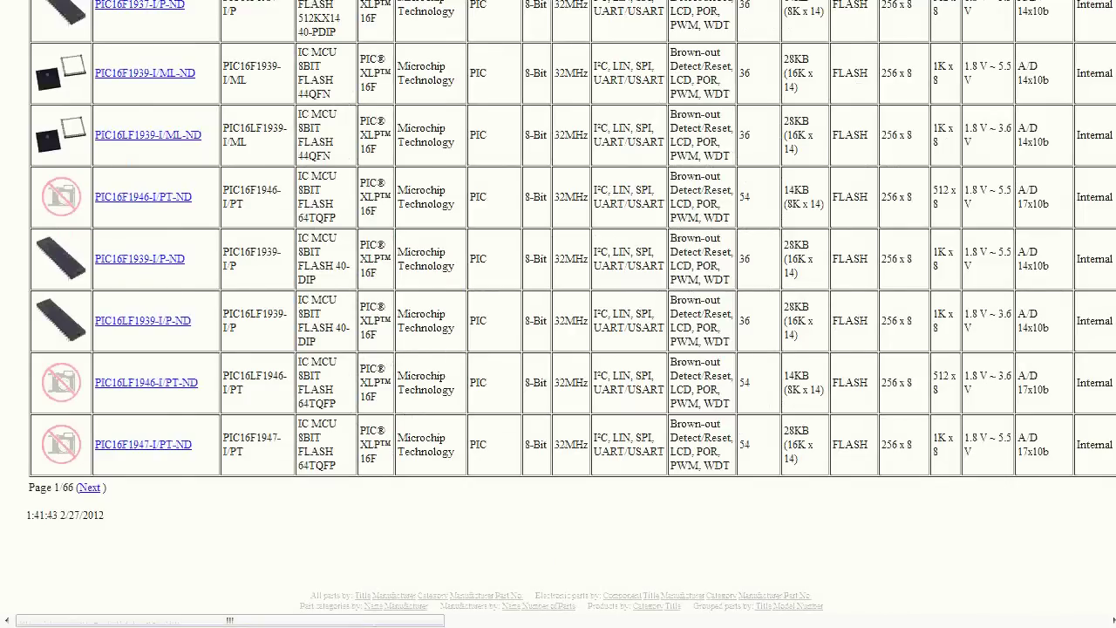
key("alt+Left")
scroll(341, 403, "down", 5)
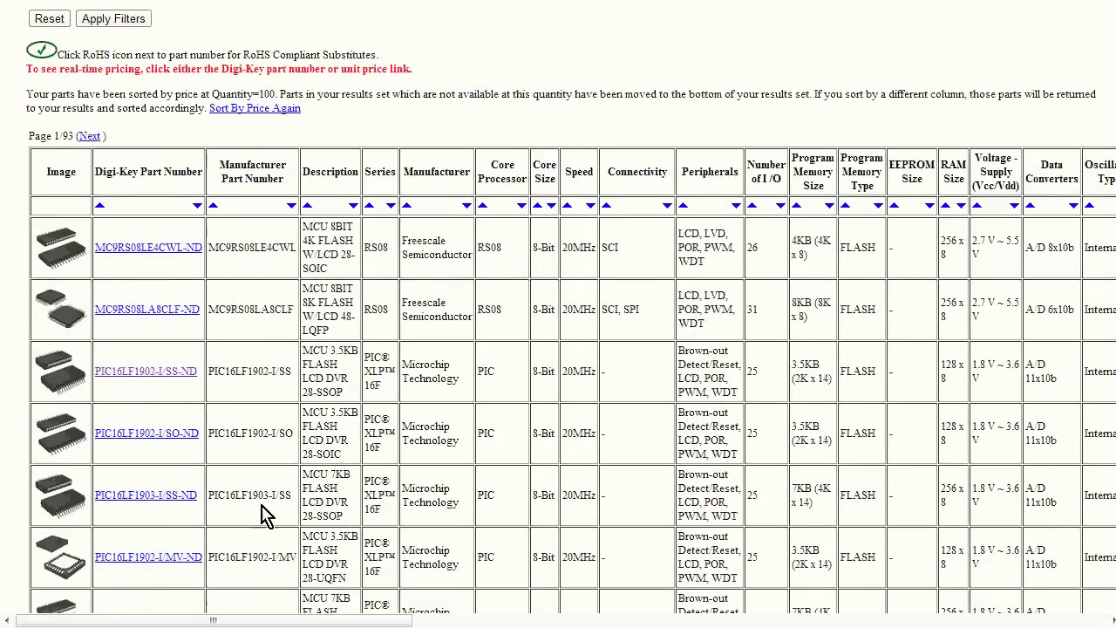
key("alt+Right")
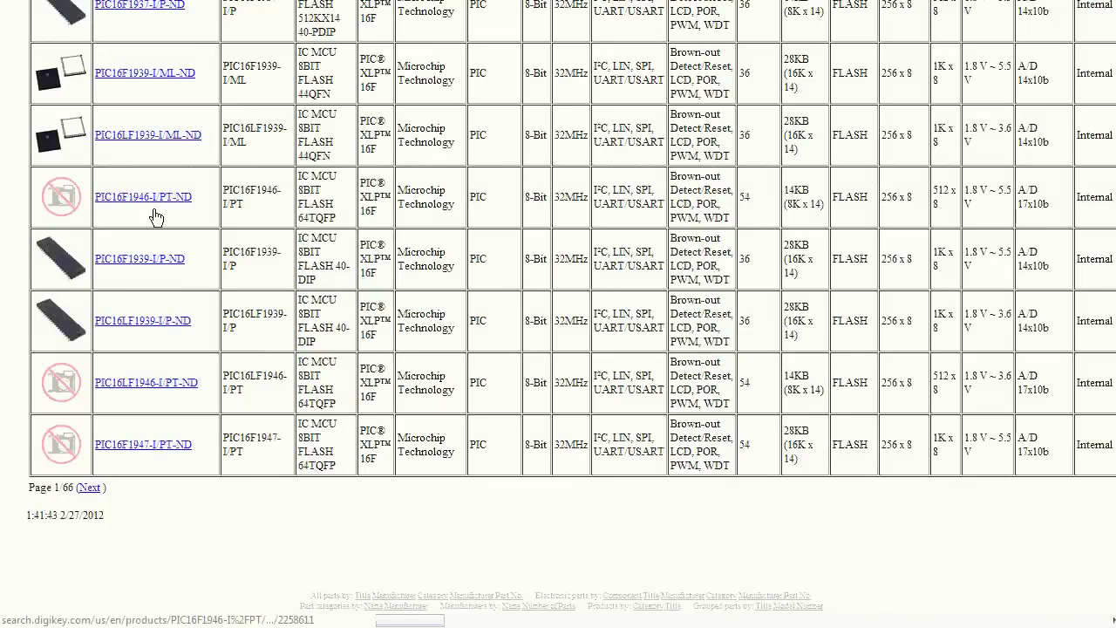
scroll(192, 200, "up", 5)
key("alt+Left")
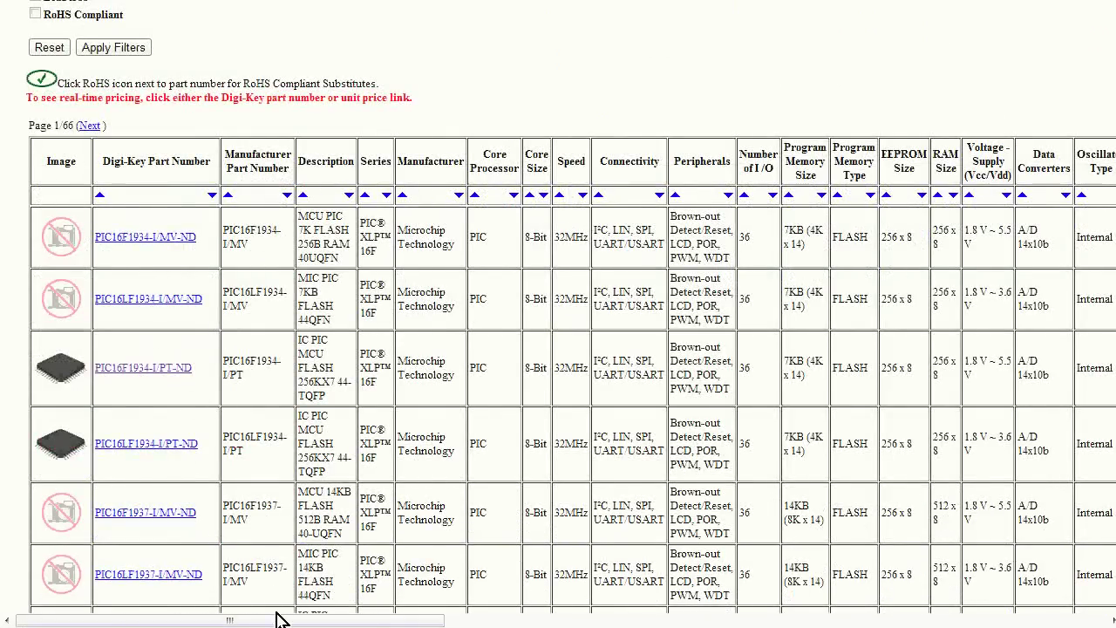
left_click_drag(279, 618, 224, 622)
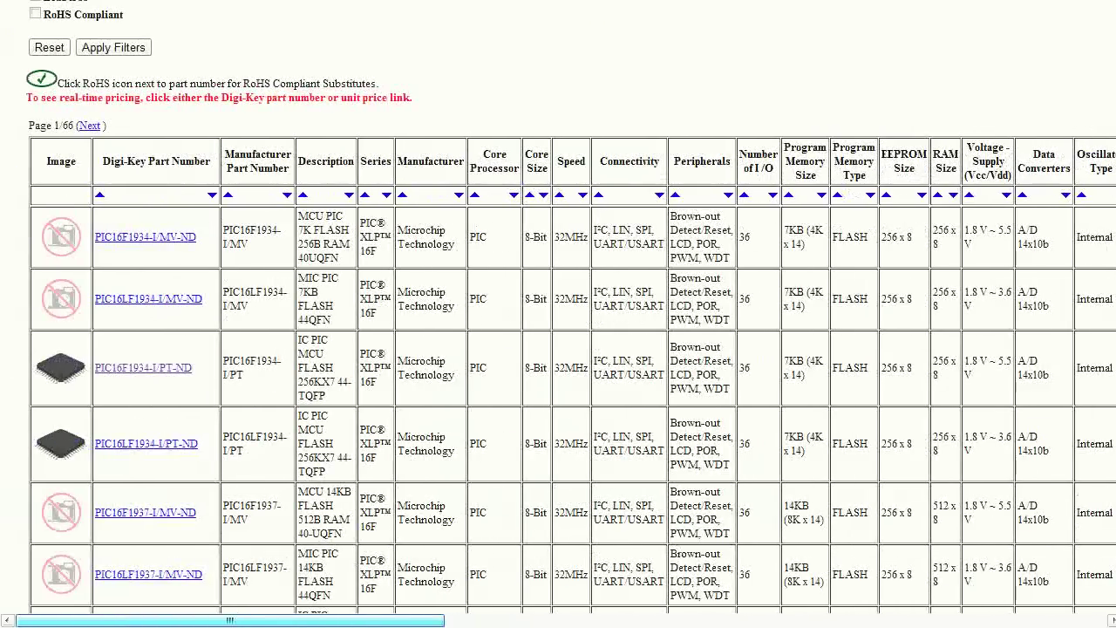
- Open the PIC16F1934-I/PT-ND product page and its PIC16F193x/PIC16LF193x Product Brief datasheet
left_click(159, 371)
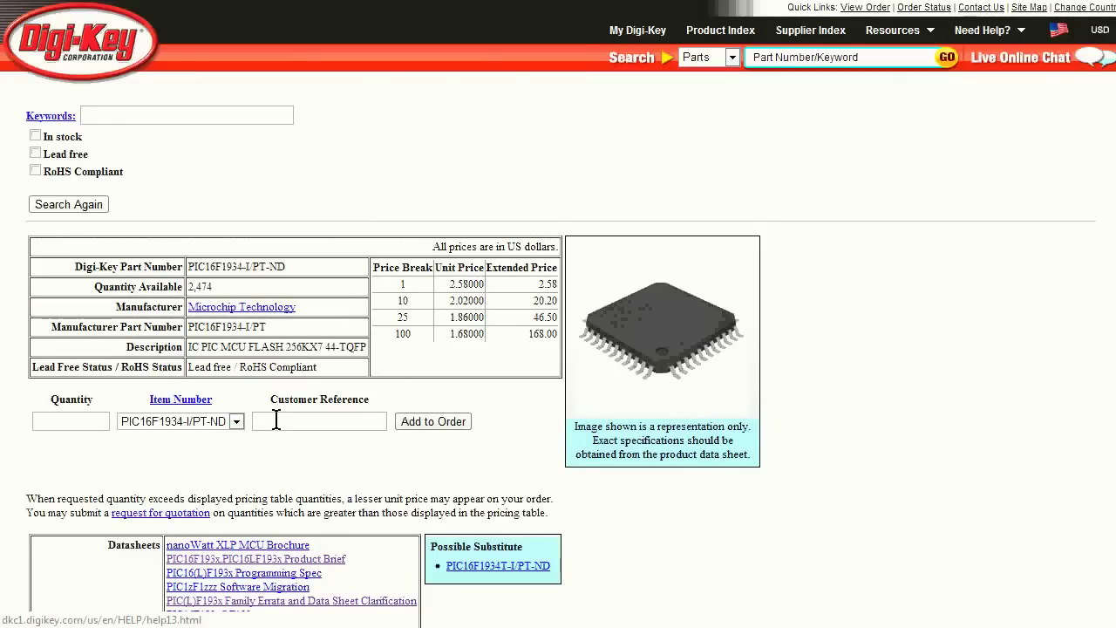
scroll(535, 427, "down", 3)
scroll(533, 428, "down", 2)
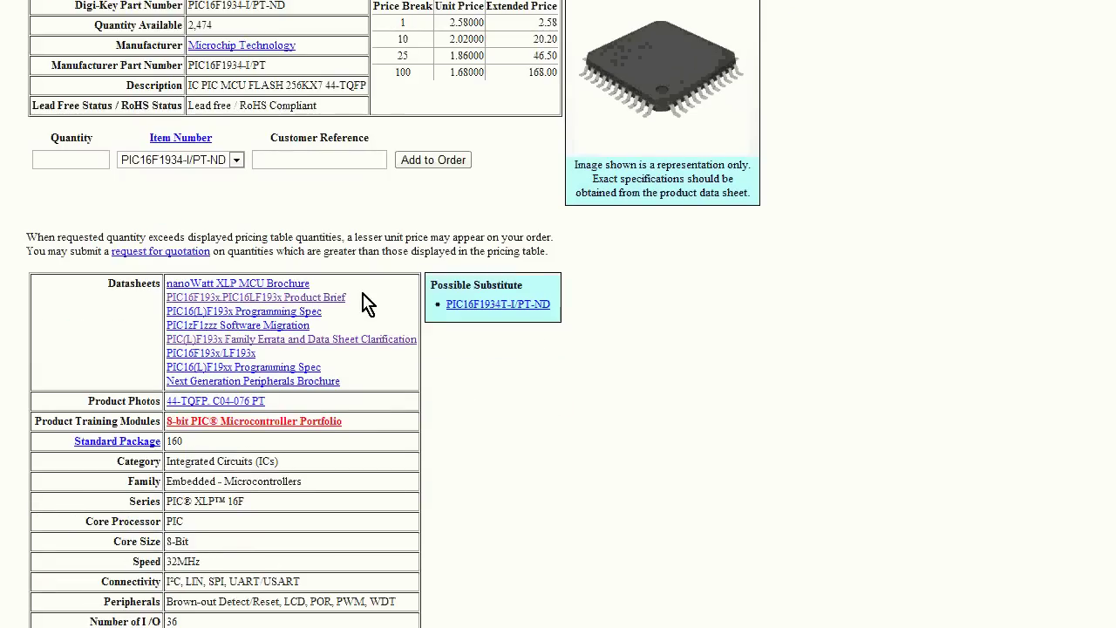
left_click(288, 303)
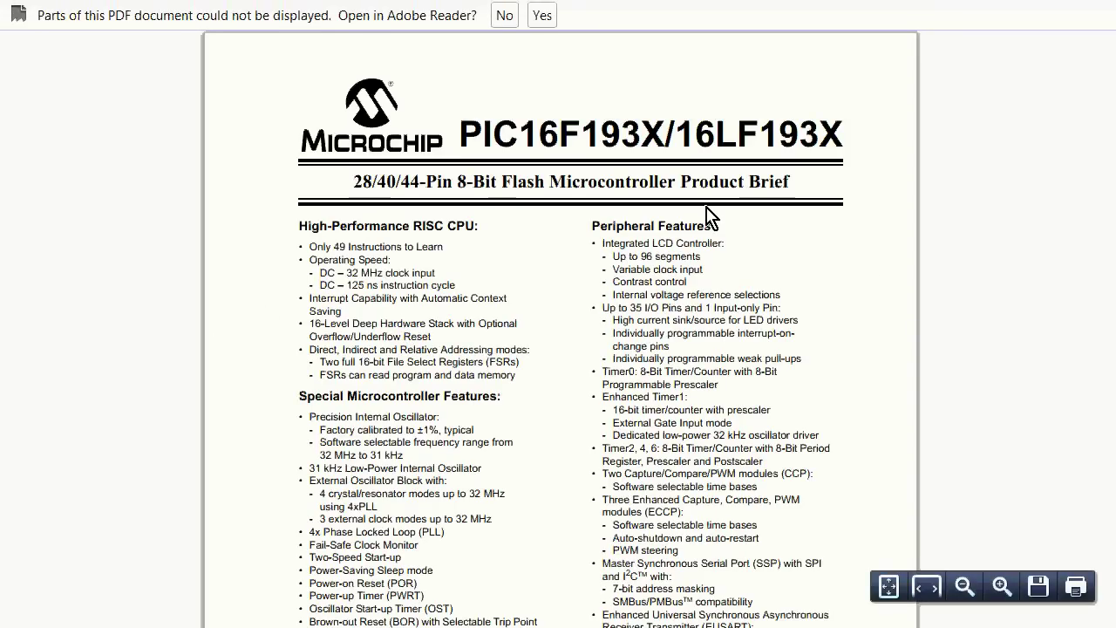
- Find the family types table in the product brief and check the LCD segments and commons of the PIC16F1934
scroll(511, 298, "down", 8)
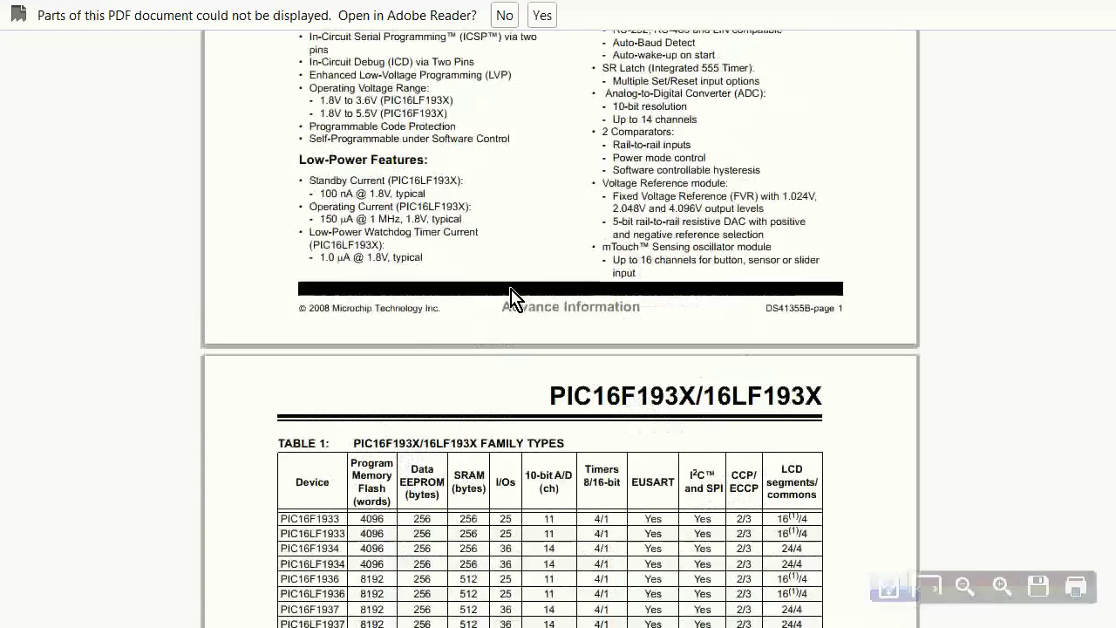
scroll(511, 298, "down", 4)
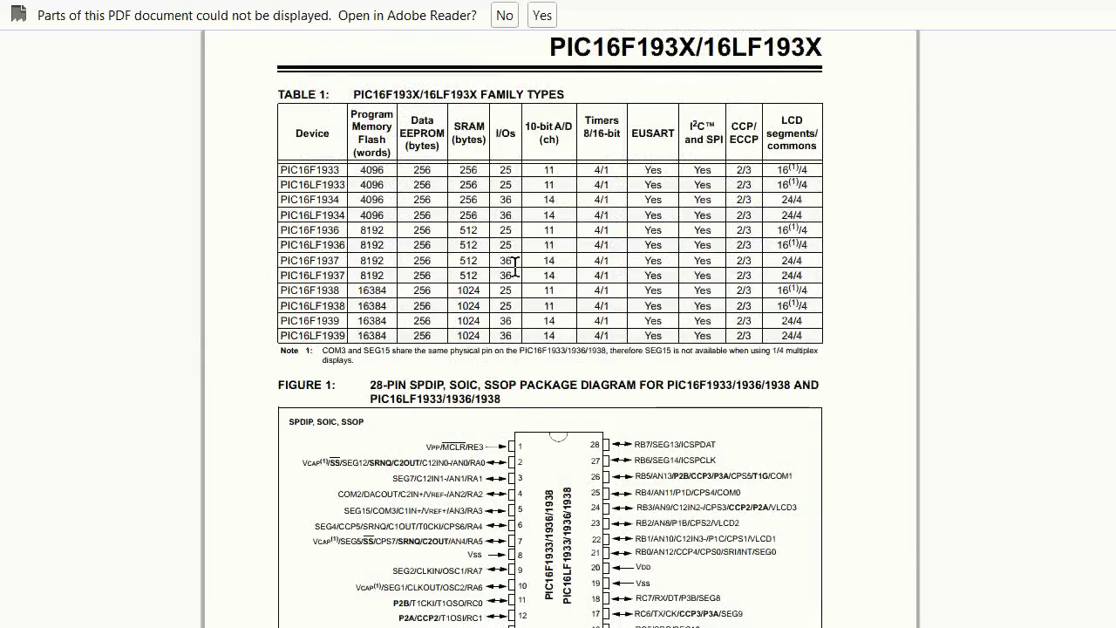
scroll(513, 270, "up", 3)
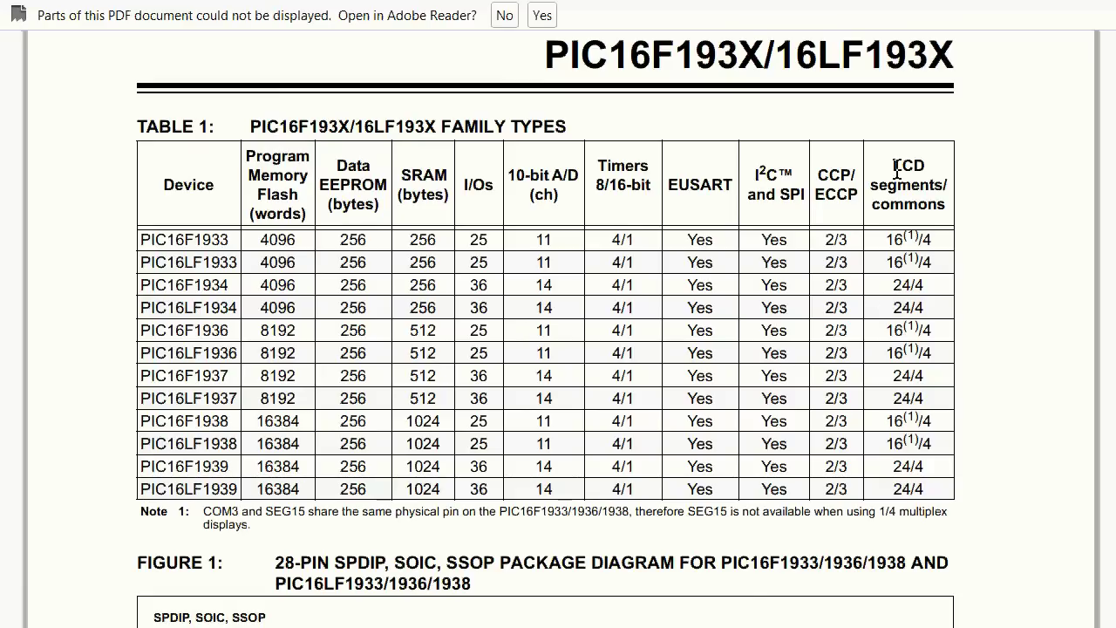
left_click_drag(893, 165, 948, 206)
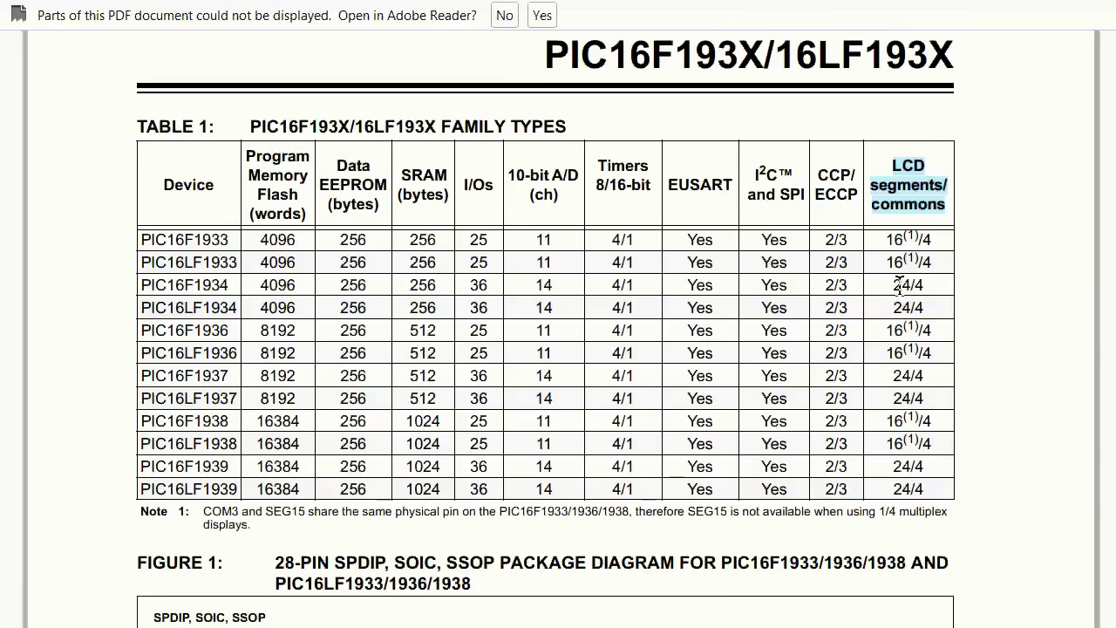
left_click_drag(895, 284, 929, 284)
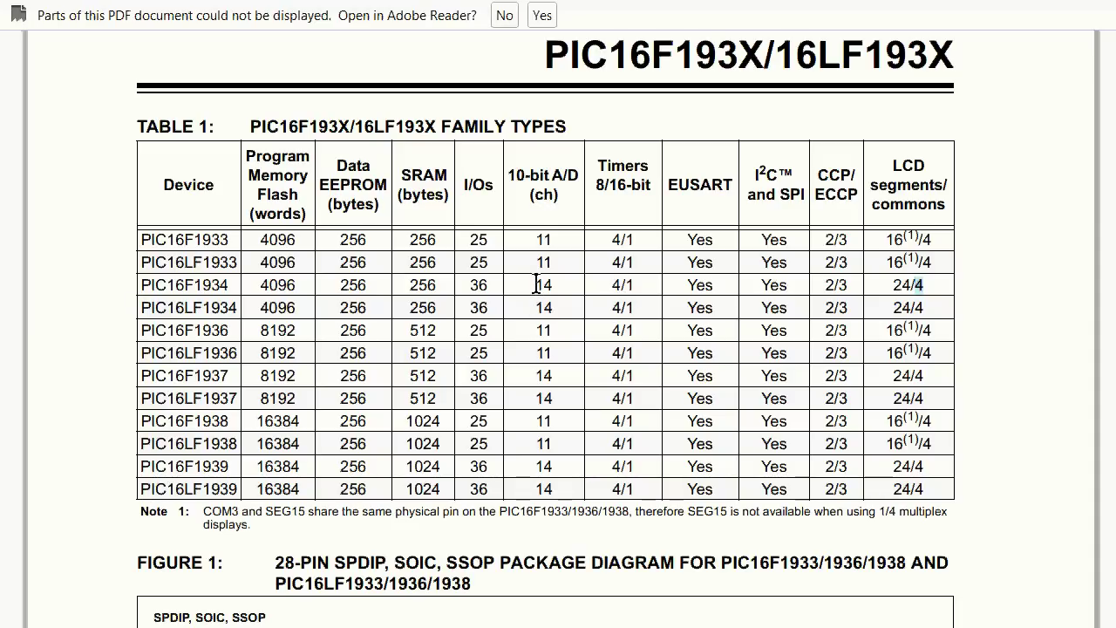
- Check the number of 10-bit A/D channels of the PIC16F1934 and PIC16LF1934 in the family types table
left_click_drag(537, 284, 567, 307)
left_click(558, 305)
left_click_drag(509, 169, 561, 197)
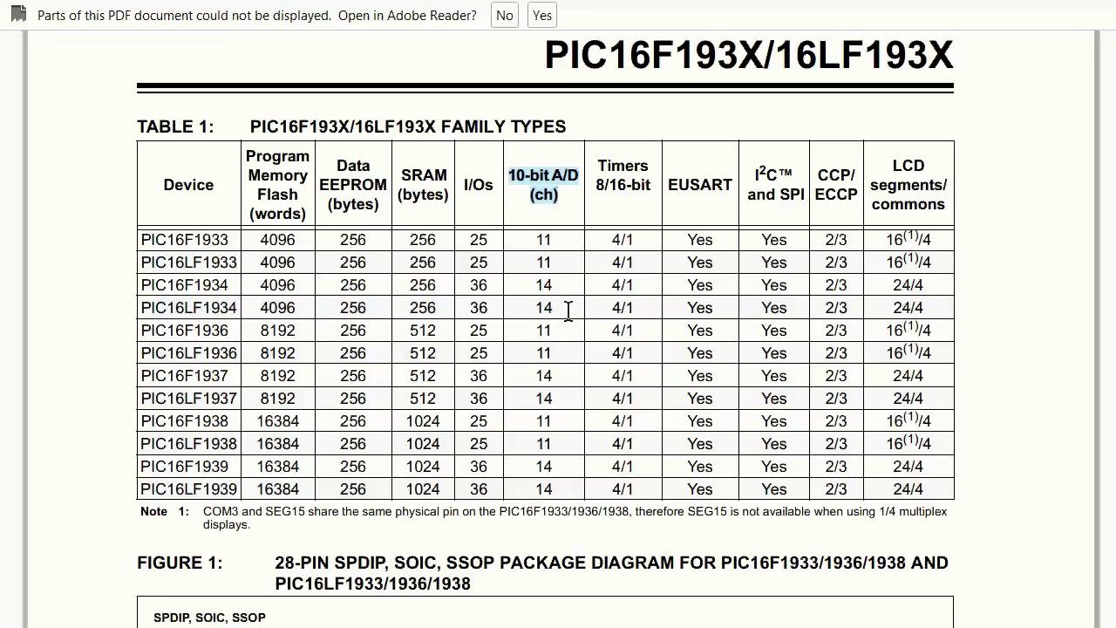
scroll(579, 414, "down", 4)
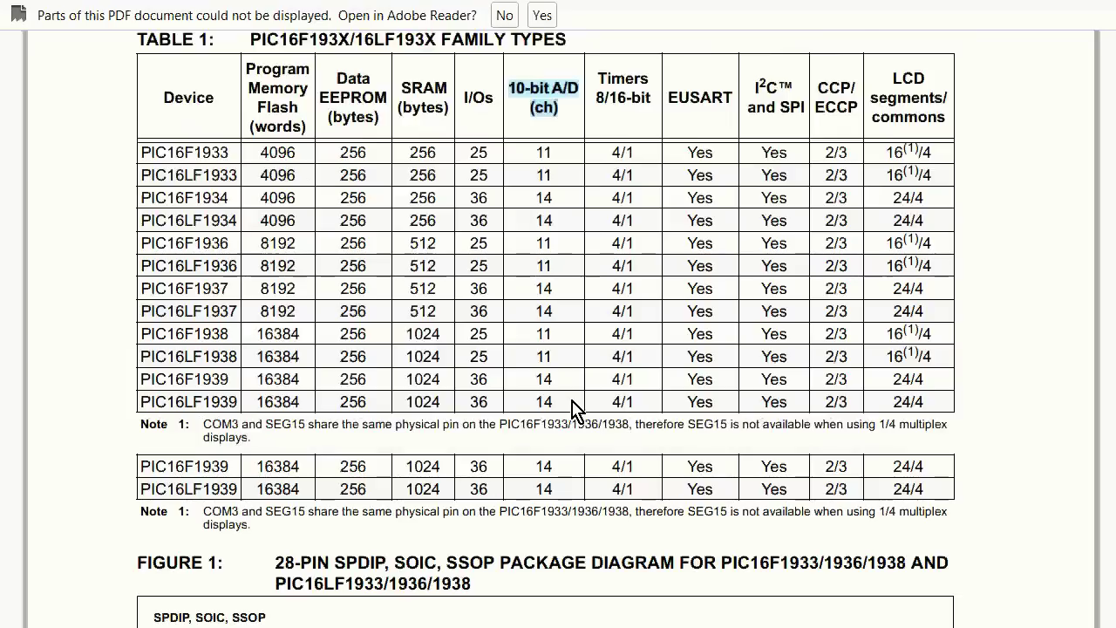
scroll(576, 410, "down", 8)
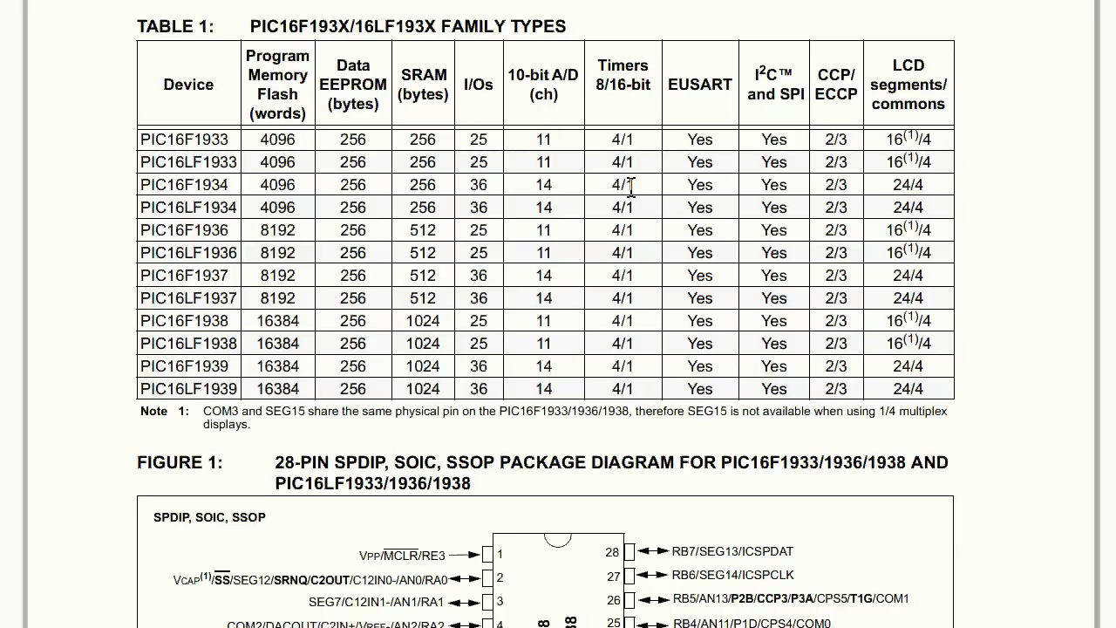
- Review the PIC16F1934 row for its LCD segments and commons, A/D channels, and I²C and SPI support
left_click_drag(894, 184, 956, 199)
left_click(545, 185)
double_click(544, 185)
double_click(777, 181)
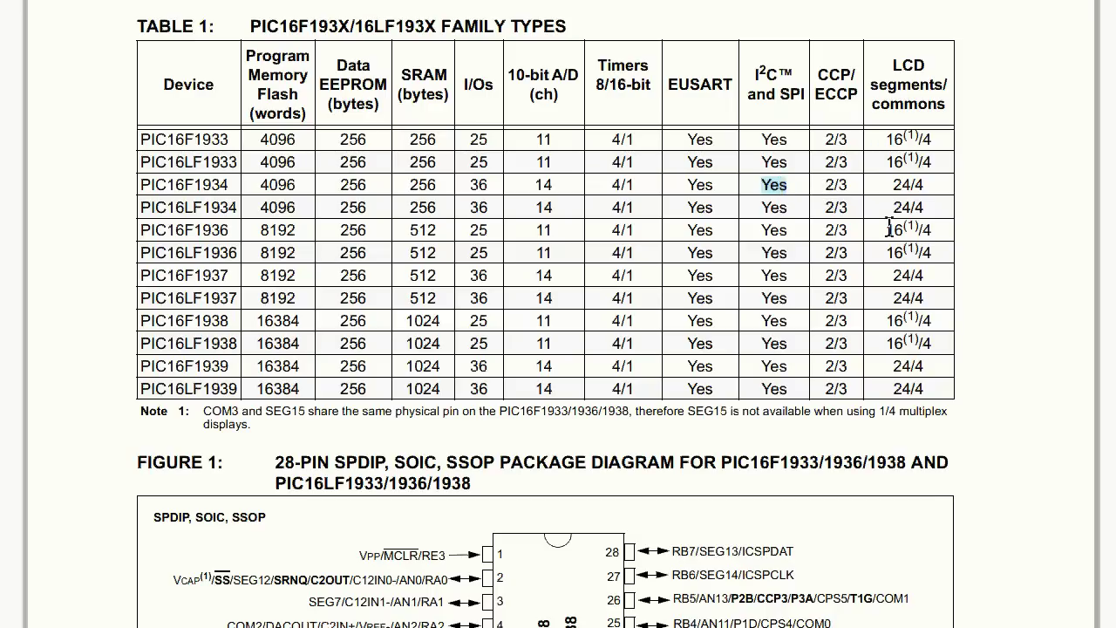
left_click(910, 186)
left_click_drag(538, 184, 561, 182)
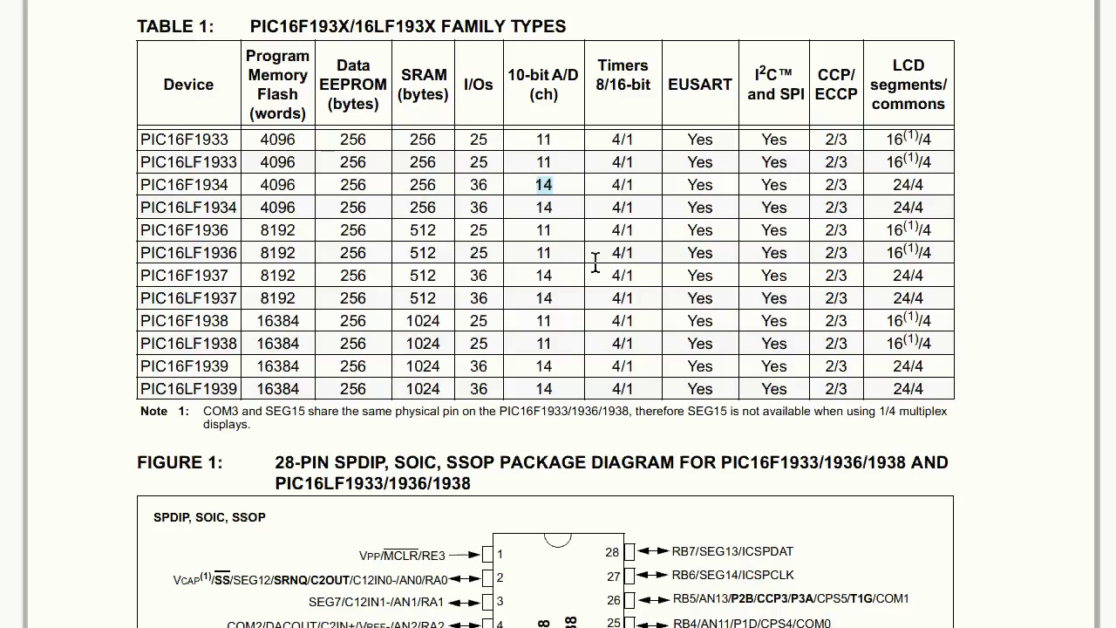
- Examine the 28-pin allocation table and the 40-pin PDIP package diagram for the PIC16F1934/1937/1939
scroll(677, 299, "down", 10)
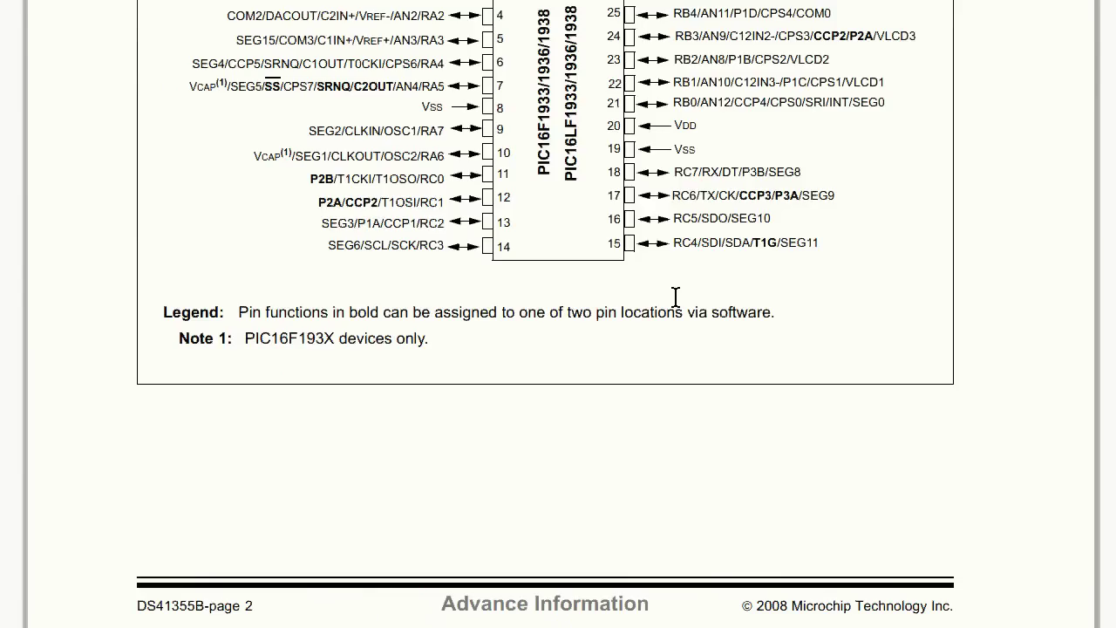
scroll(678, 309, "down", 10)
scroll(676, 301, "up", 5)
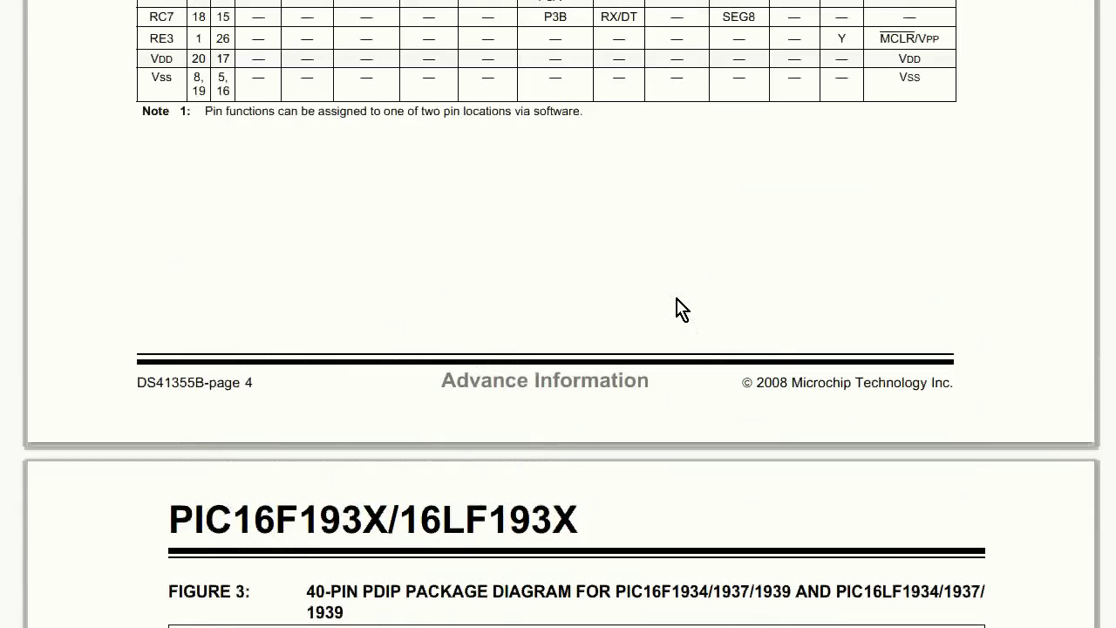
scroll(676, 301, "up", 5)
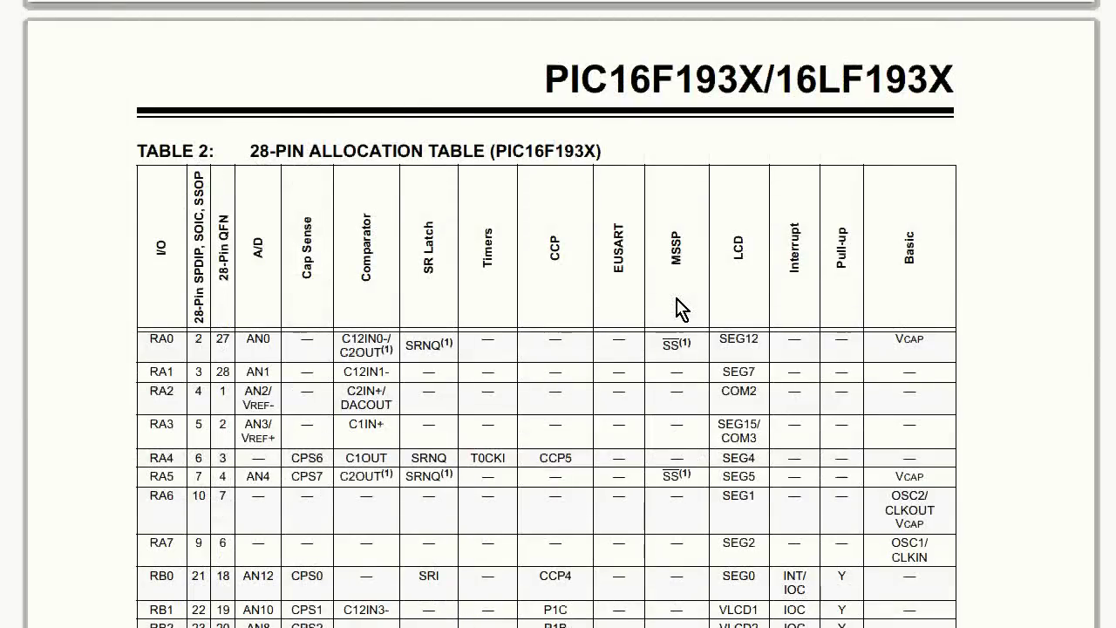
left_click_drag(249, 150, 613, 152)
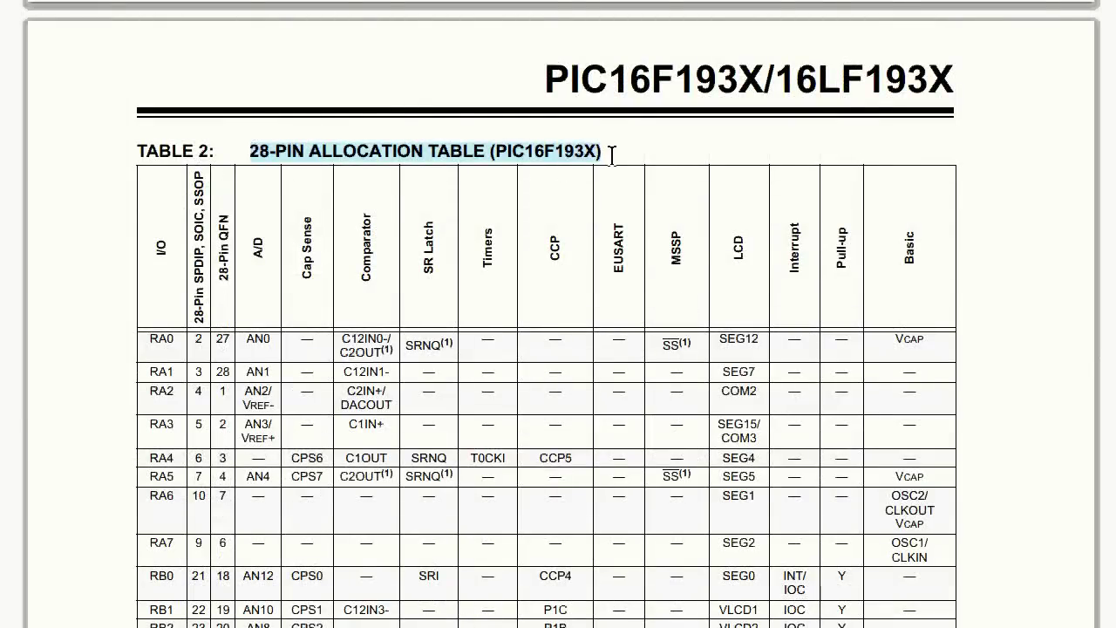
scroll(561, 300, "down", 5)
scroll(561, 299, "down", 12)
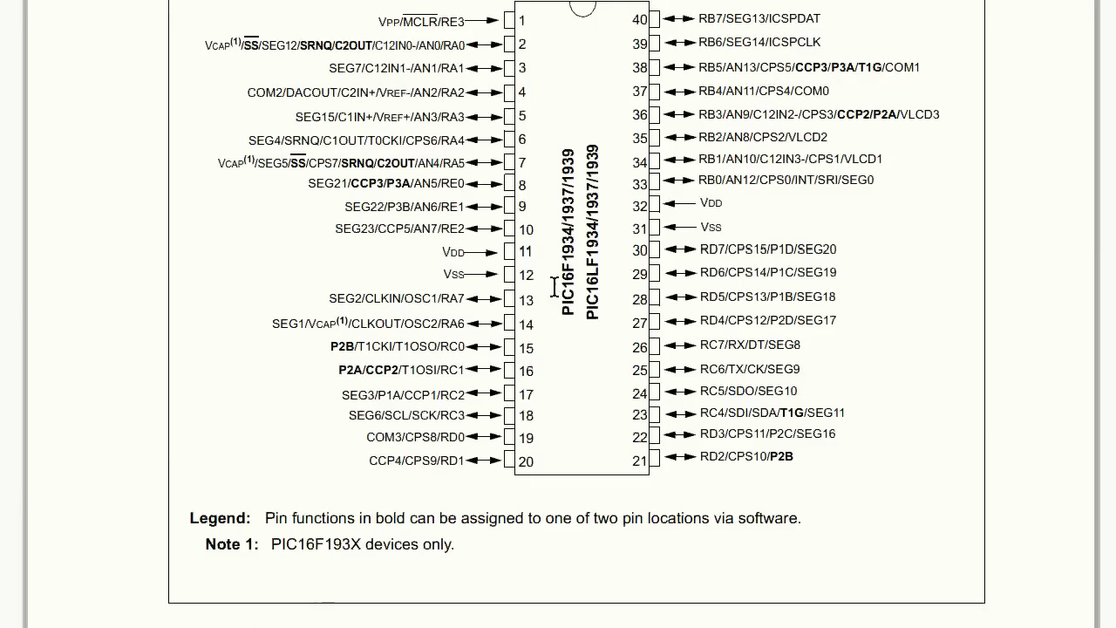
- Return from the PIC16F1934-I/PT part page to Digi-Key's microcontroller results and look through the package options for 40-PDIP versions of the PIC16F1934
scroll(554, 288, "up", 2)
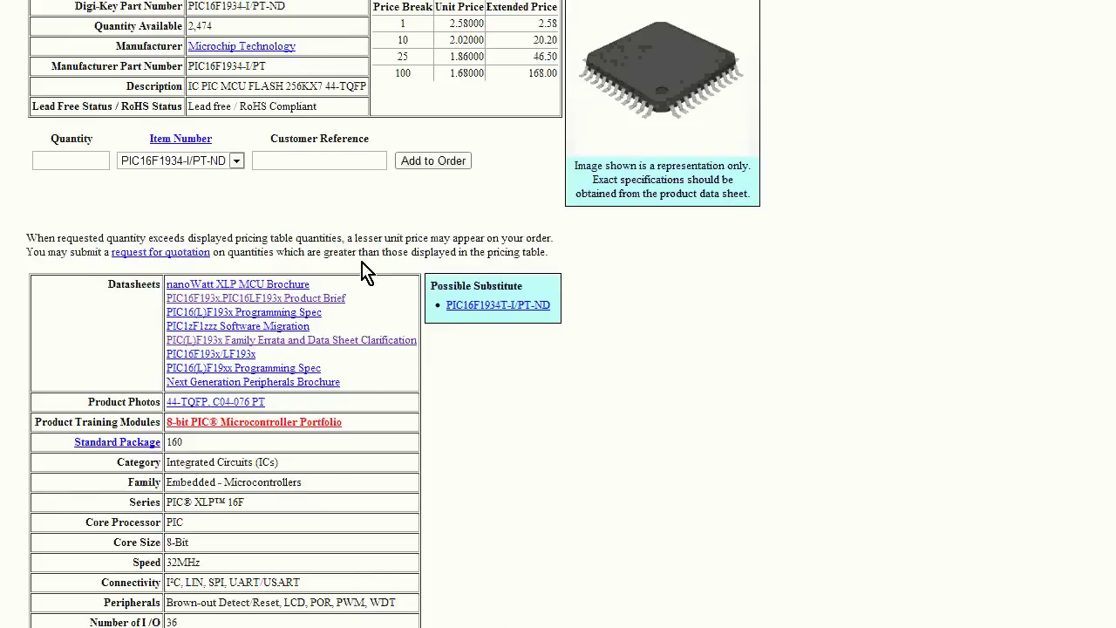
scroll(602, 314, "up", 3)
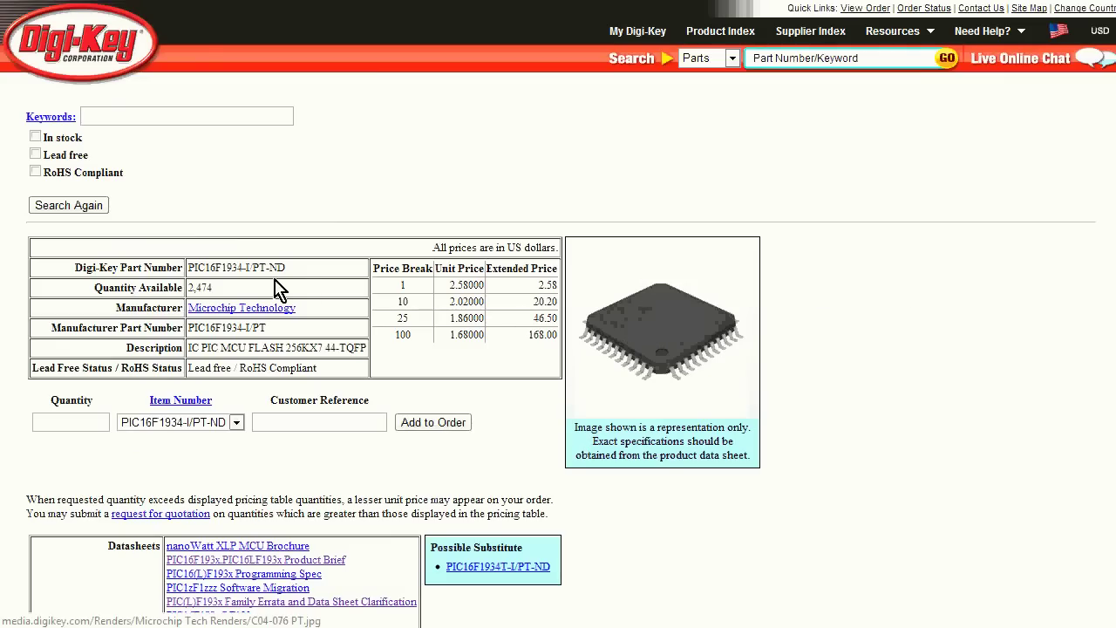
key("alt+Left")
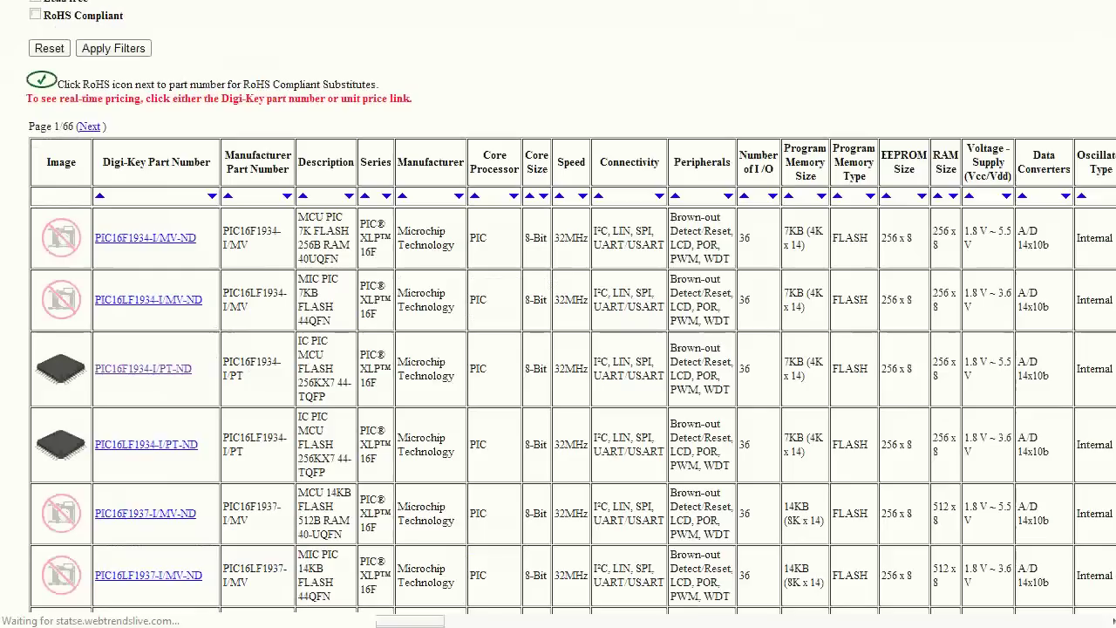
scroll(218, 419, "down", 3)
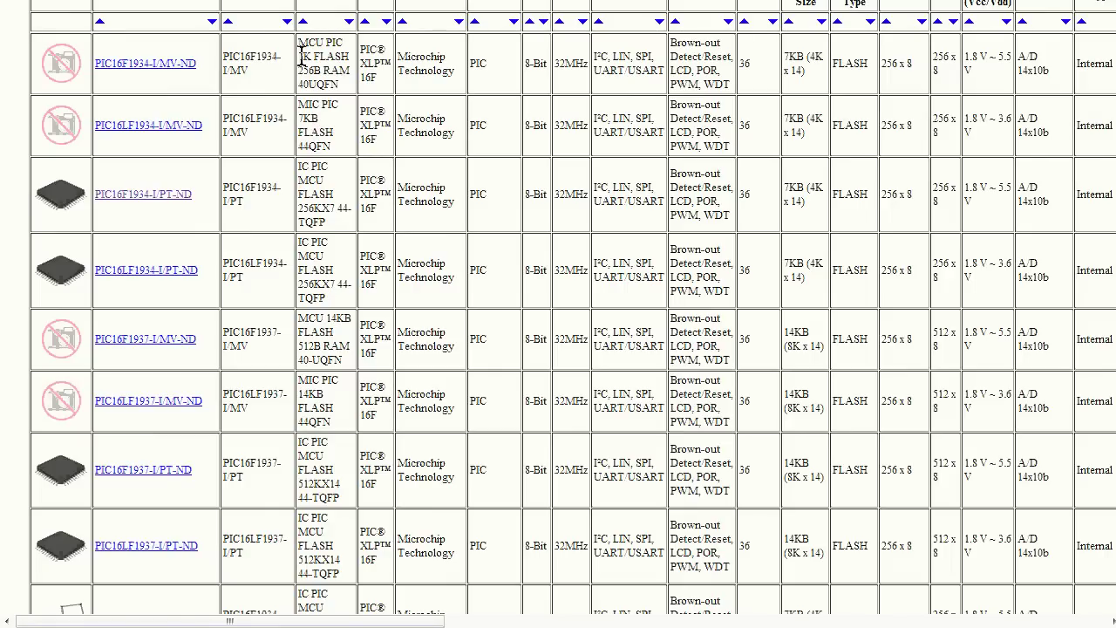
scroll(327, 541, "down", 1)
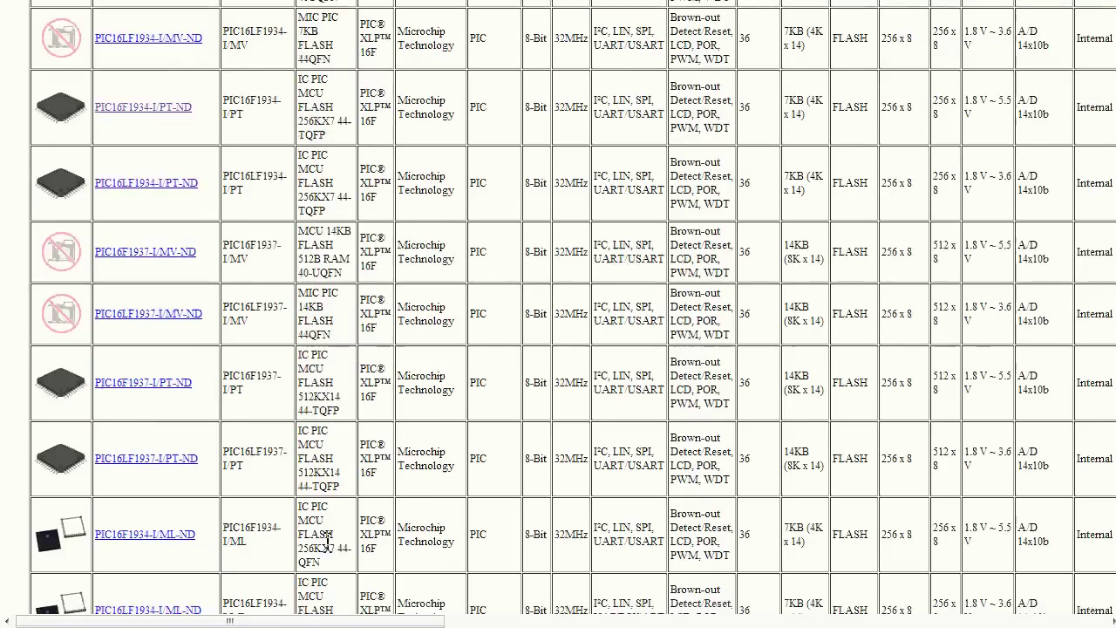
scroll(393, 534, "down", 4)
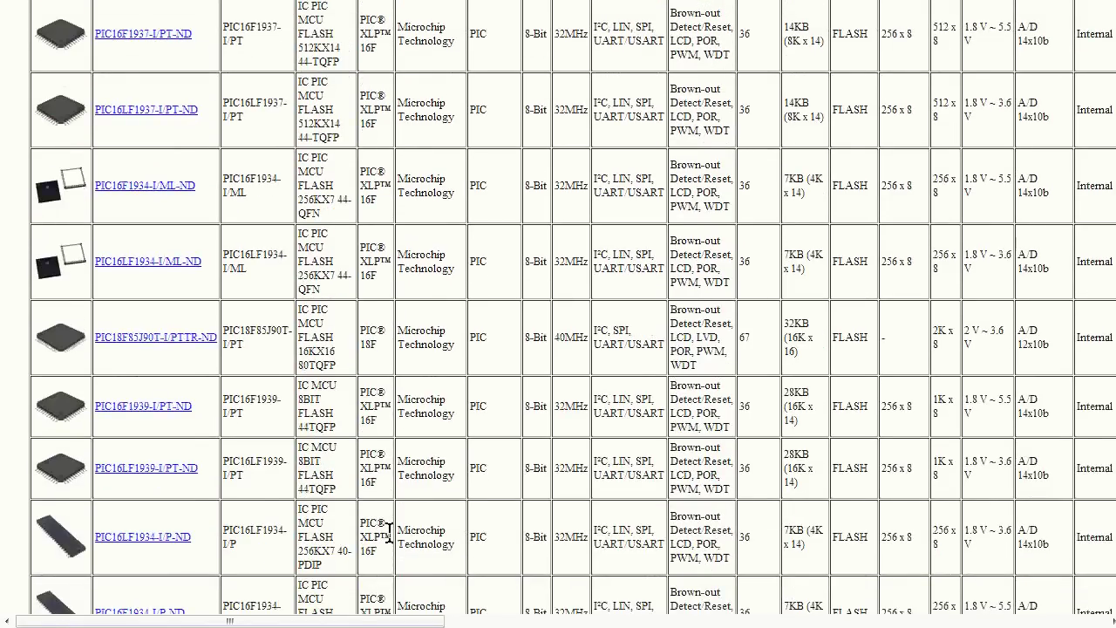
scroll(389, 531, "down", 1)
scroll(393, 542, "down", 2)
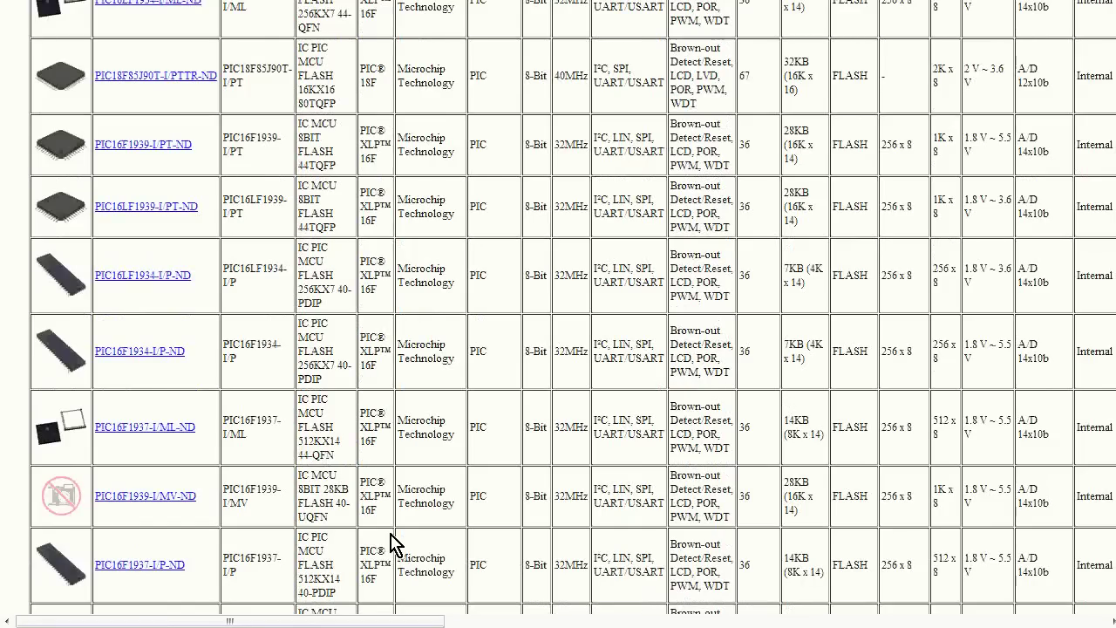
scroll(392, 542, "down", 2)
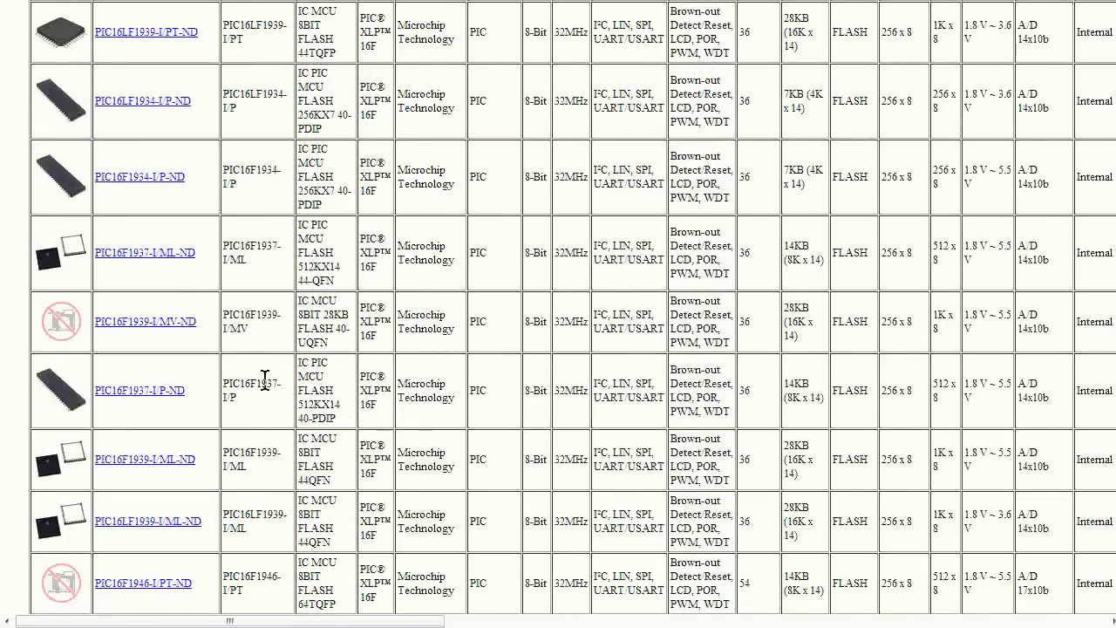
- Find the 40/44-pin allocation table in the PIC16F193X product brief and highlight PIC16F1934 in its title and the LCD column heading
scroll(297, 349, "up", 5)
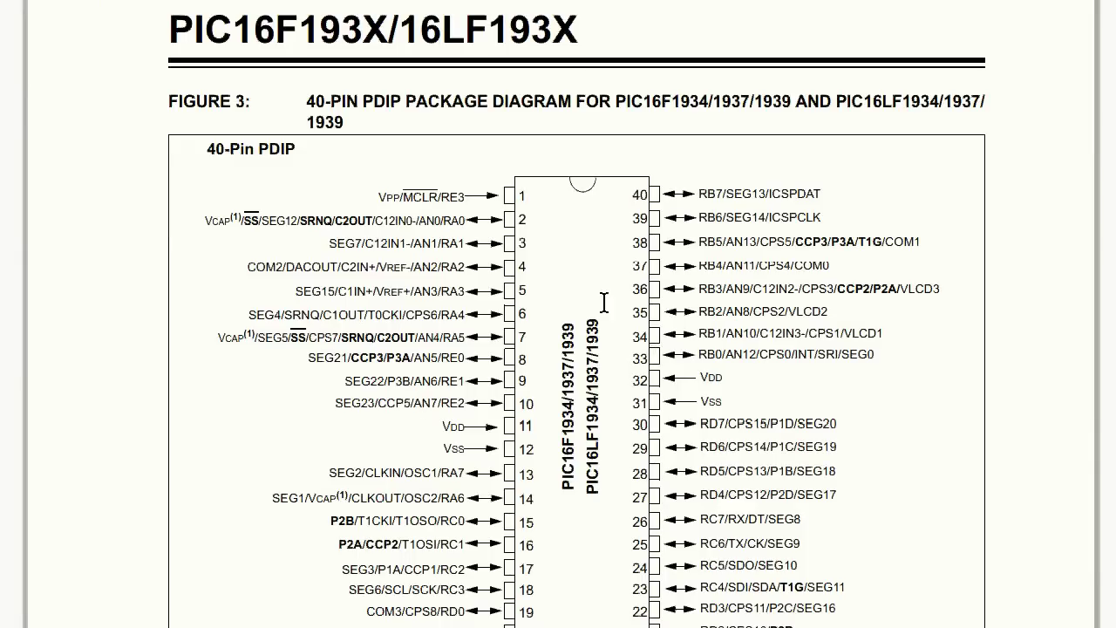
scroll(604, 305, "down", 20)
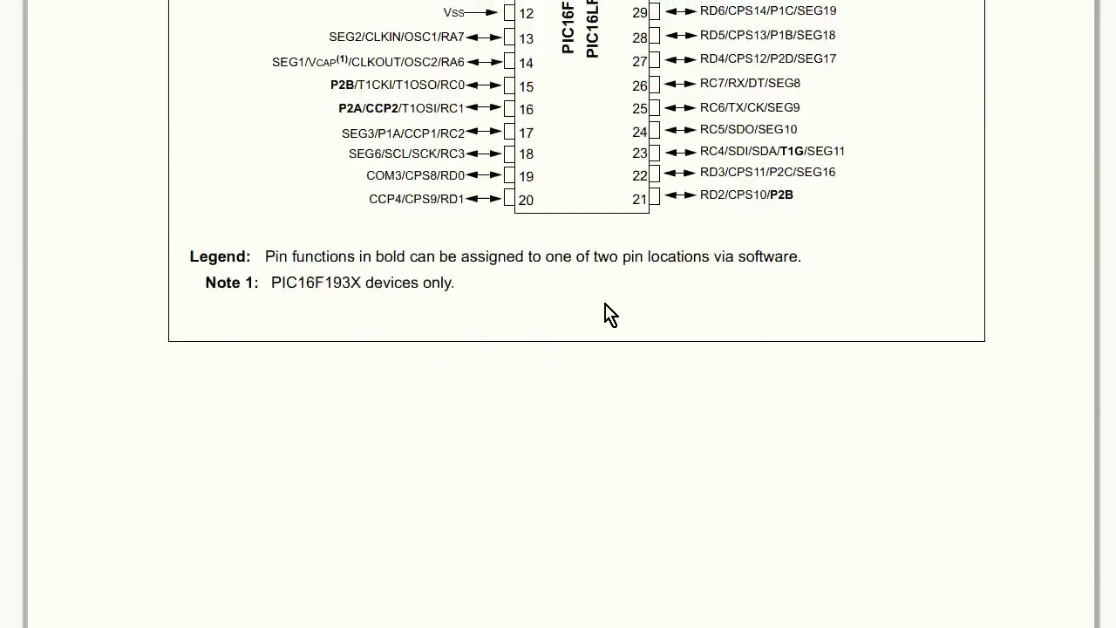
scroll(609, 314, "down", 20)
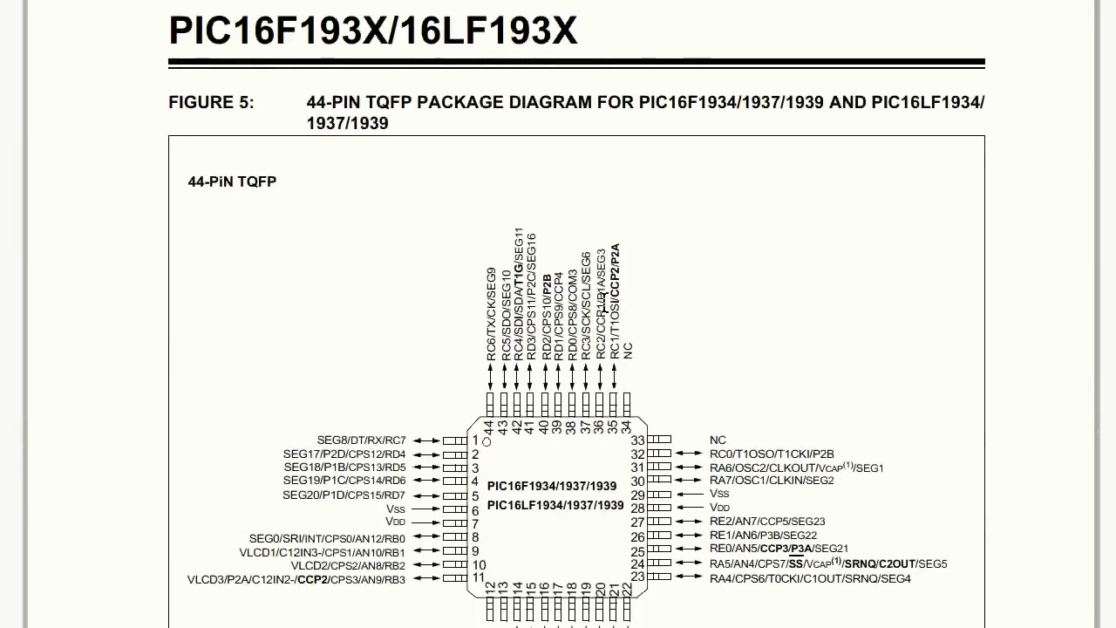
scroll(605, 301, "up", 3)
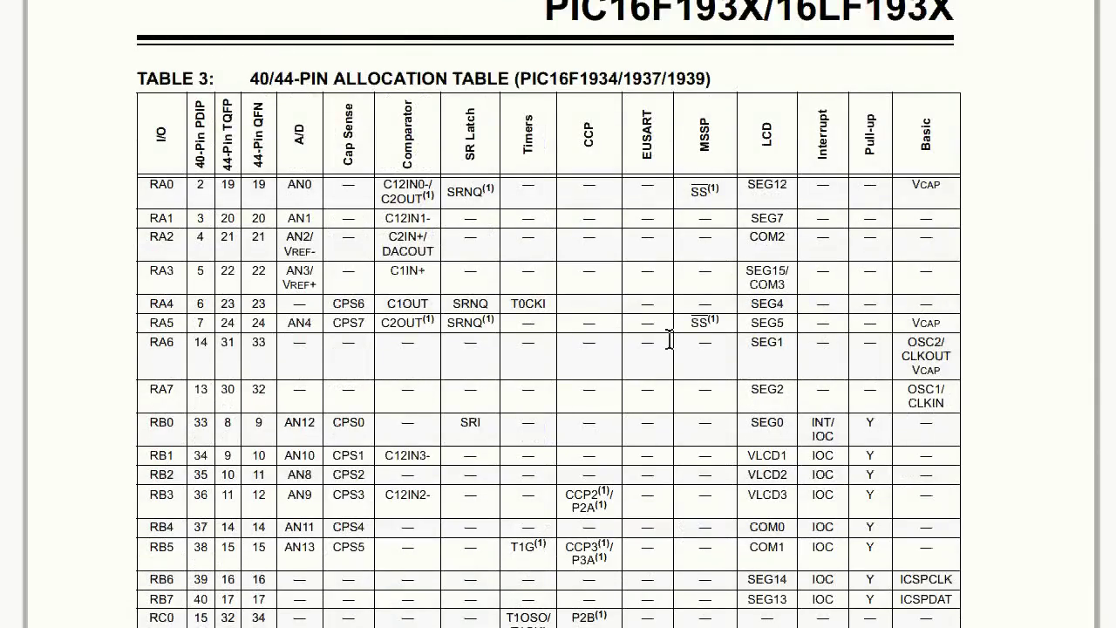
left_click_drag(526, 77, 614, 77)
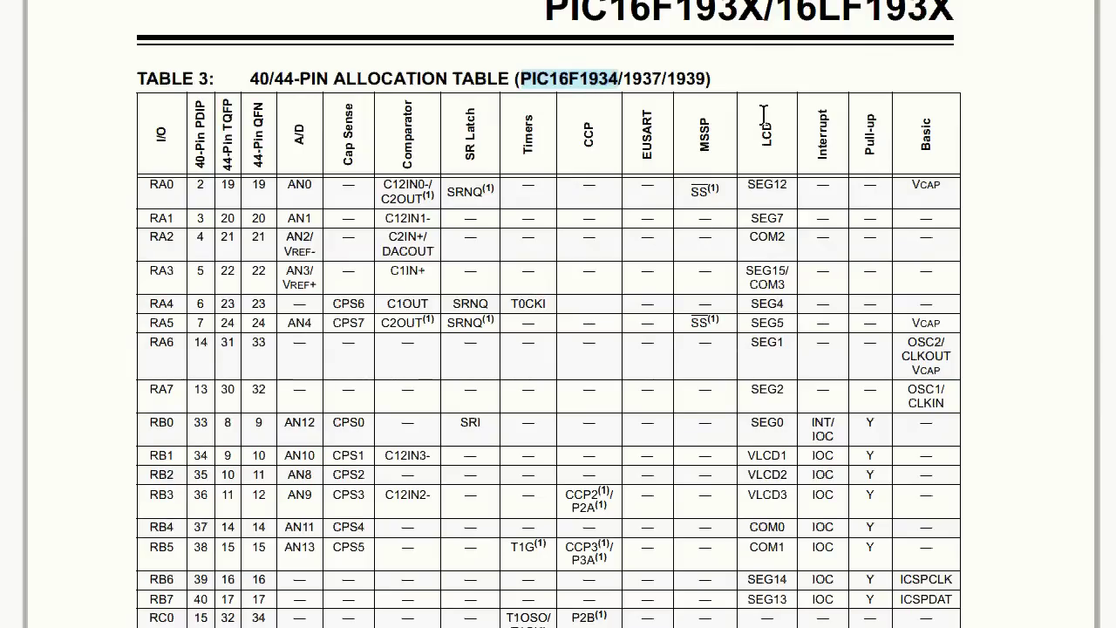
left_click_drag(764, 114, 786, 153)
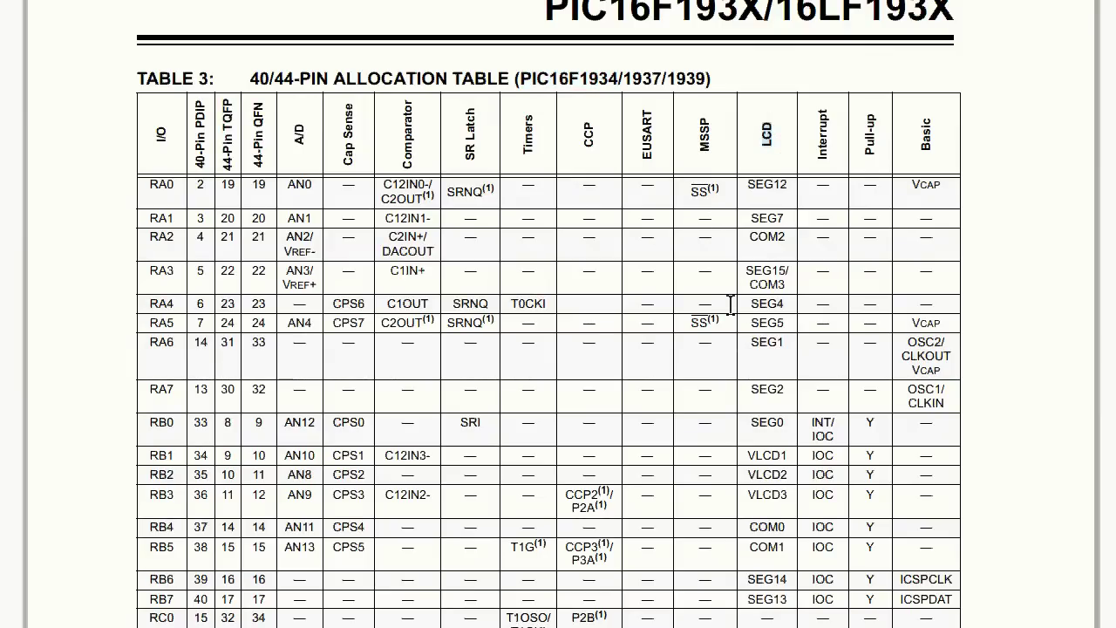